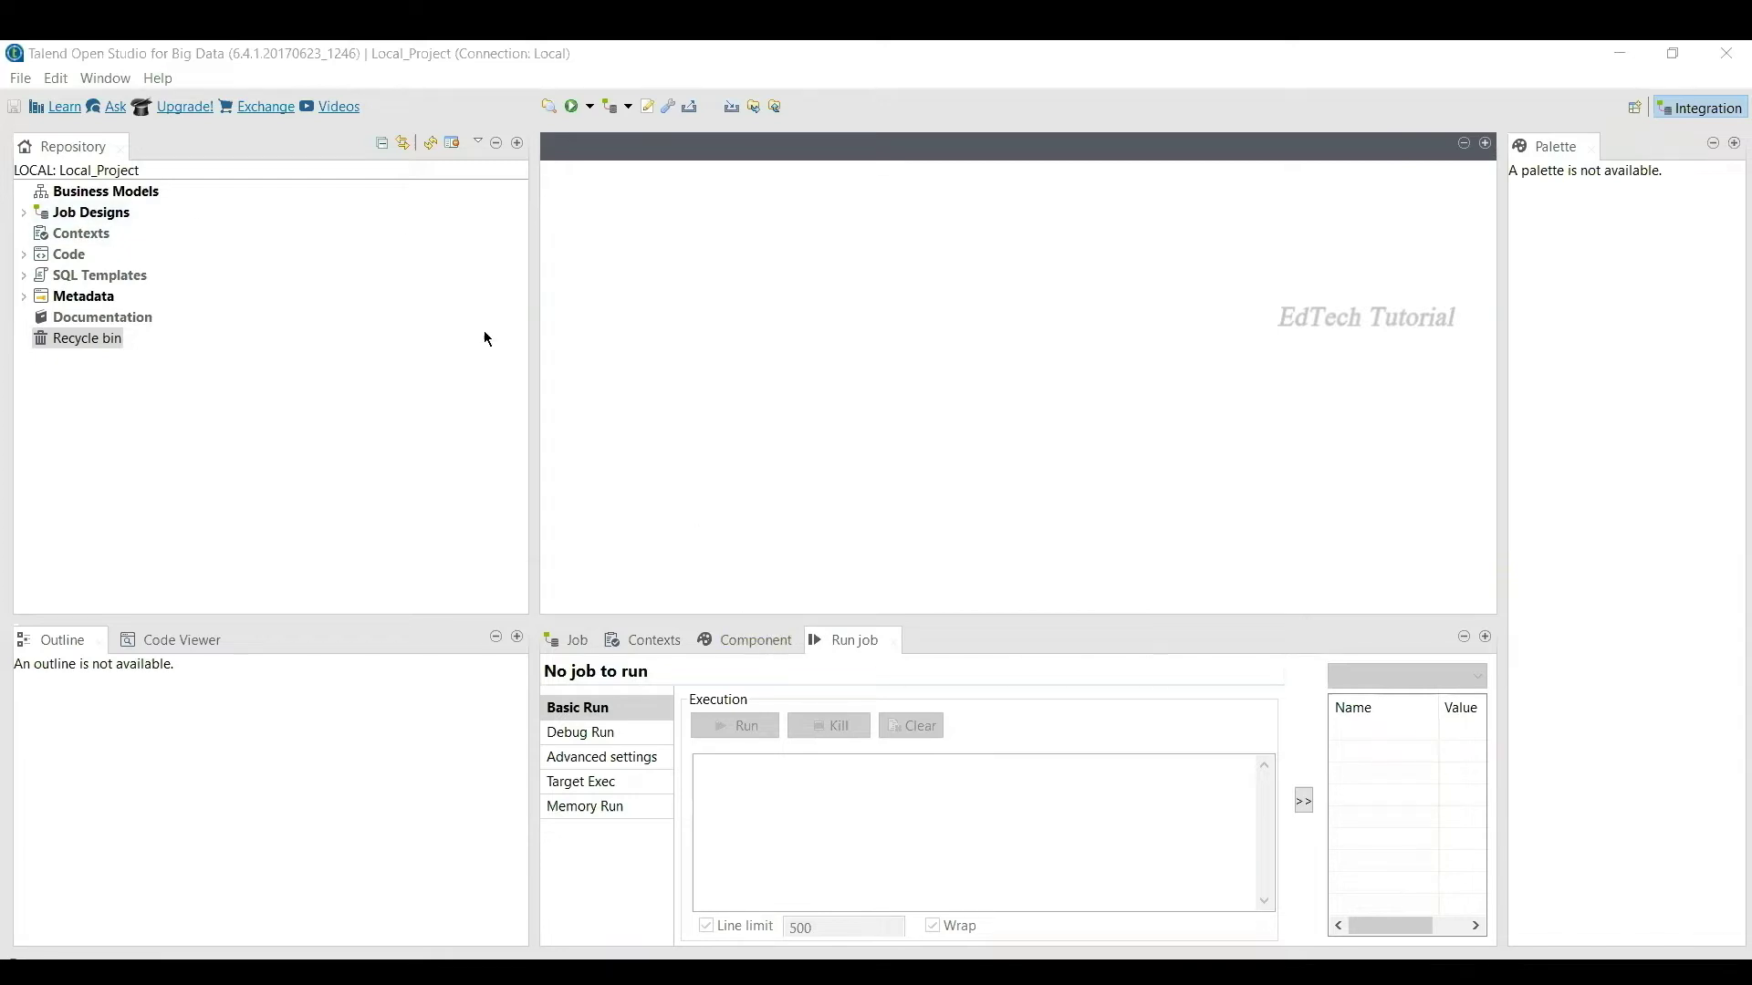
Step: Create the job file_to_table, with file_to_table also as its purpose and description
right_click(71, 213)
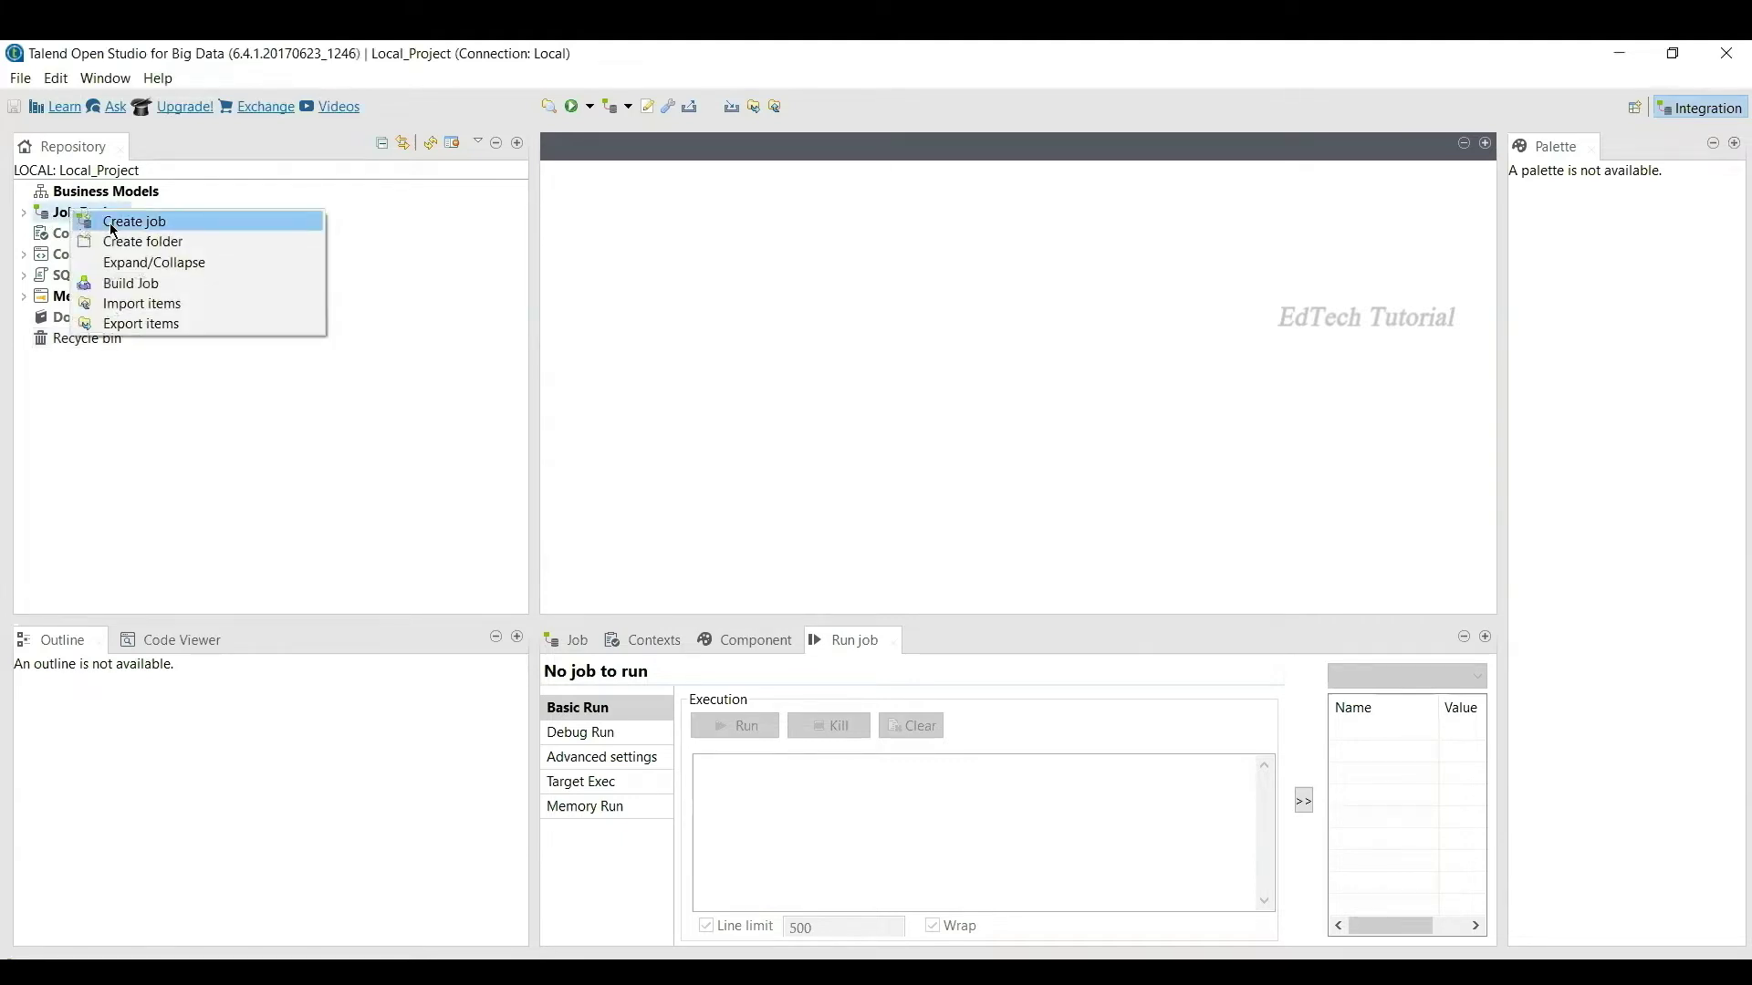
left_click(113, 224)
type("file_to")
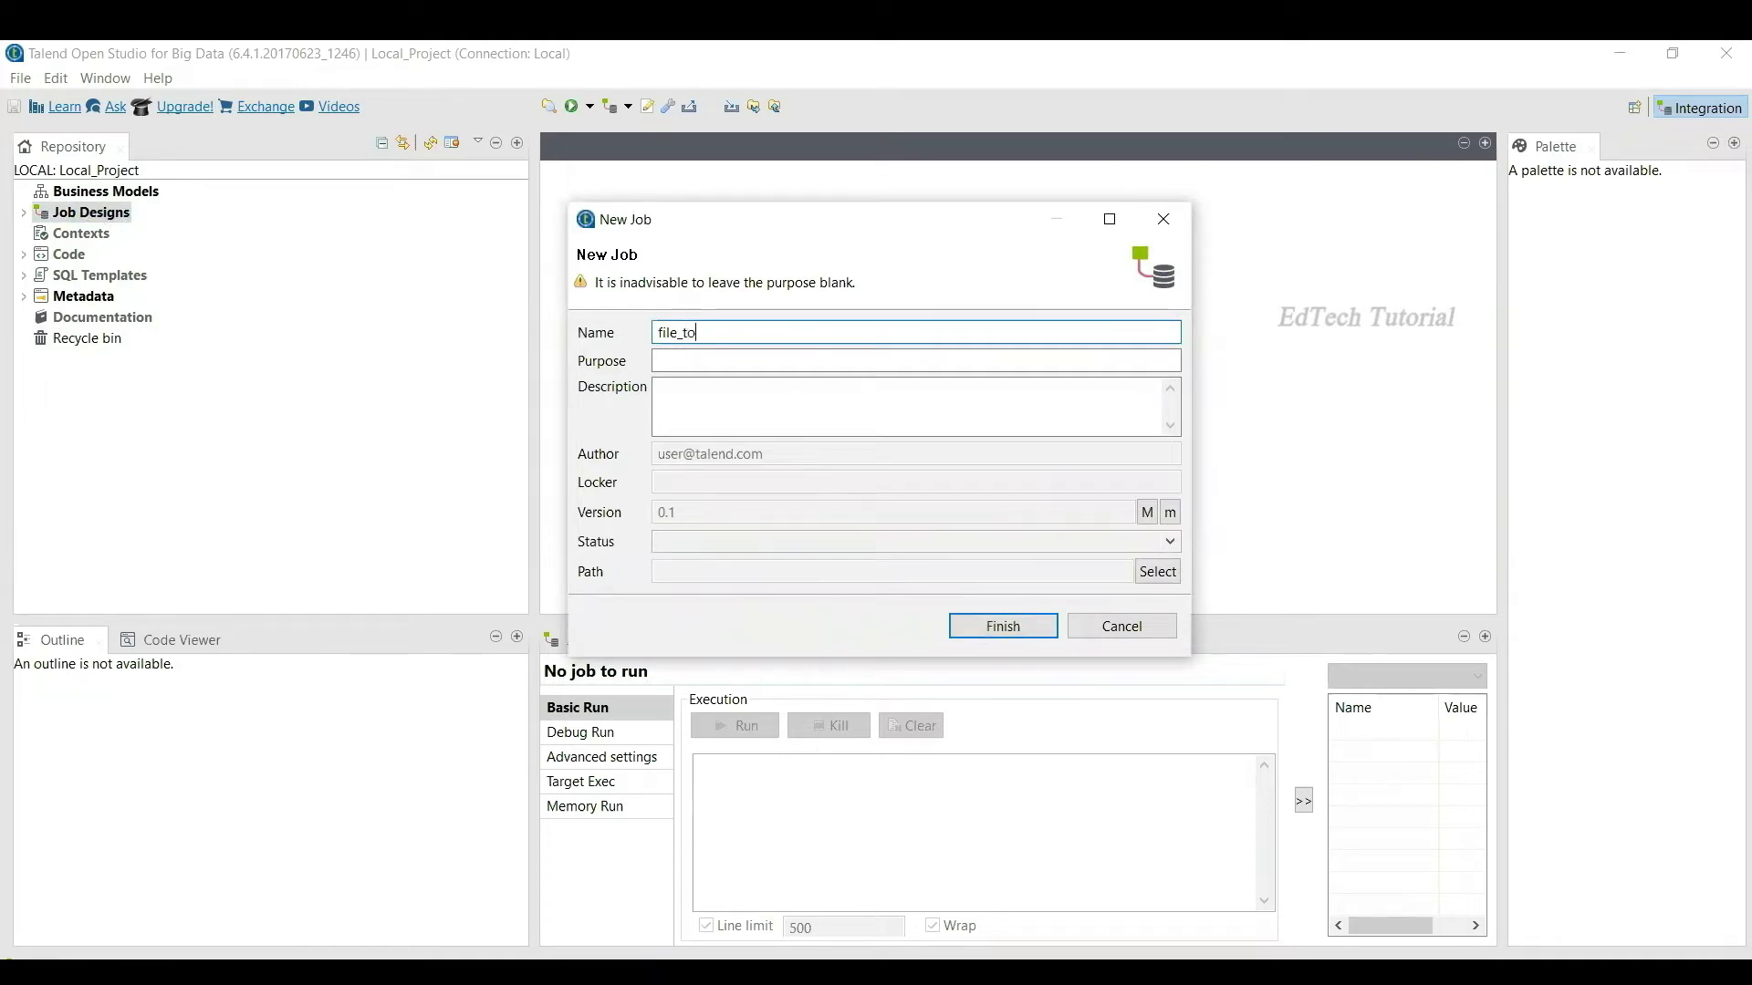
type("_table")
left_click_drag(732, 333, 559, 334)
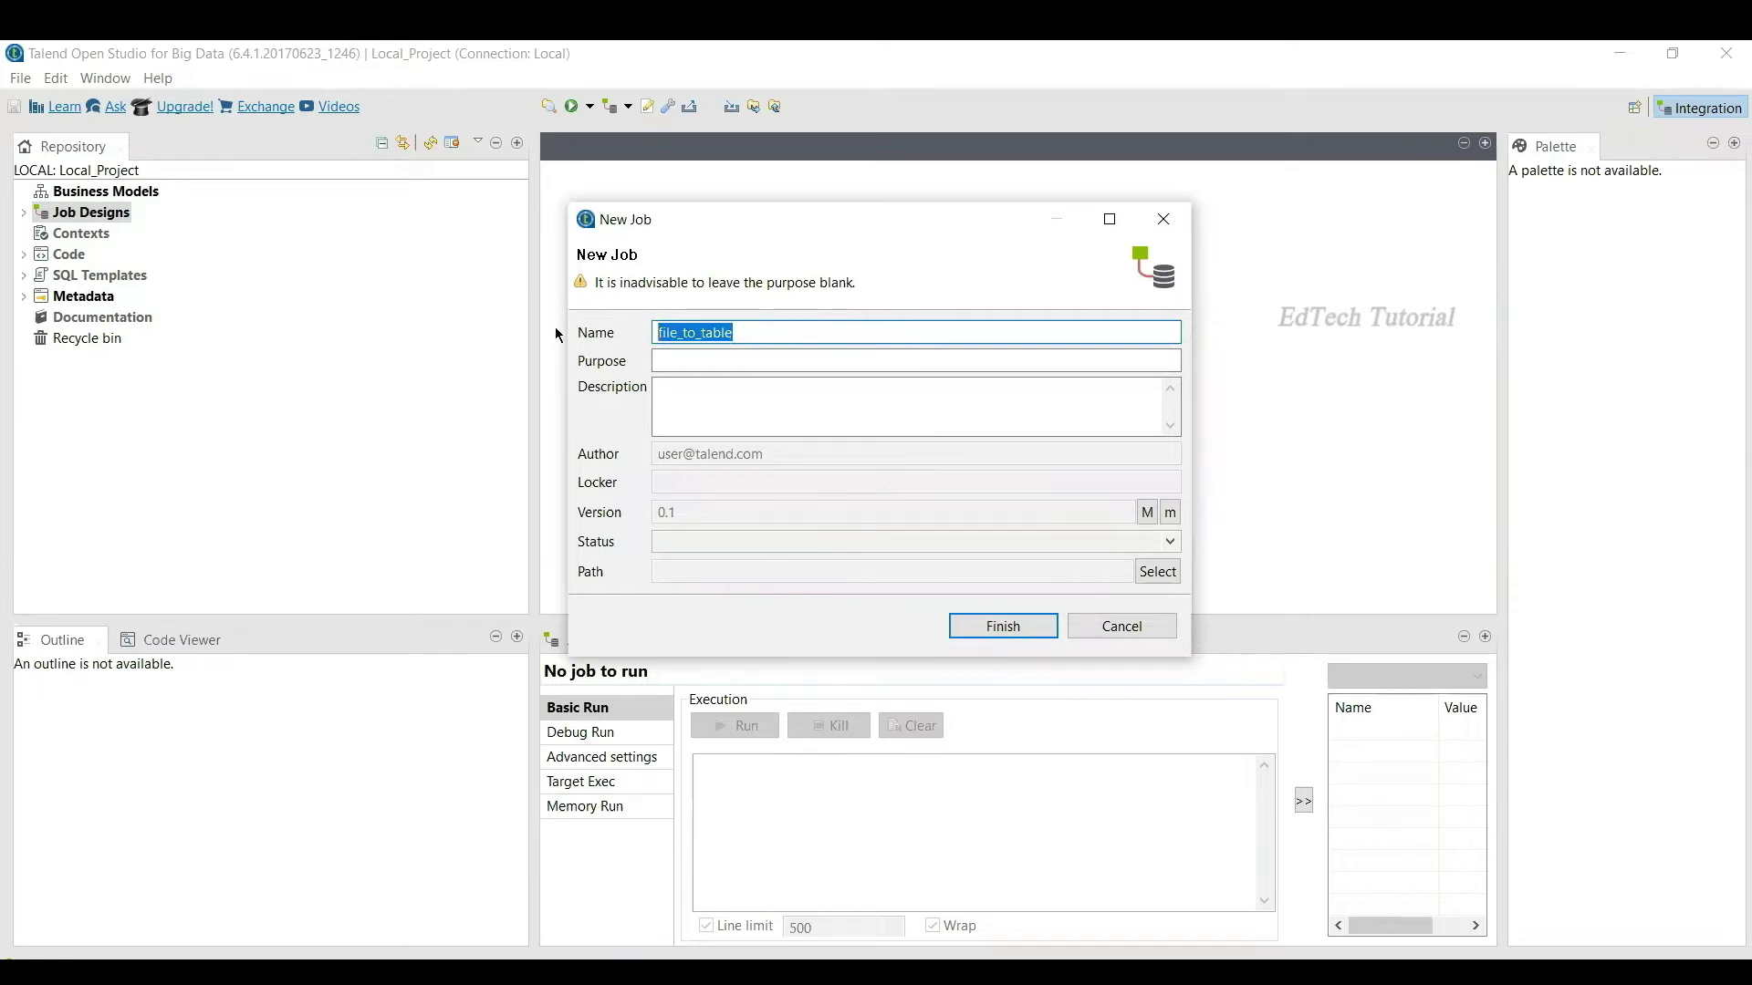
key("ctrl+c")
left_click(705, 364)
key("ctrl+v")
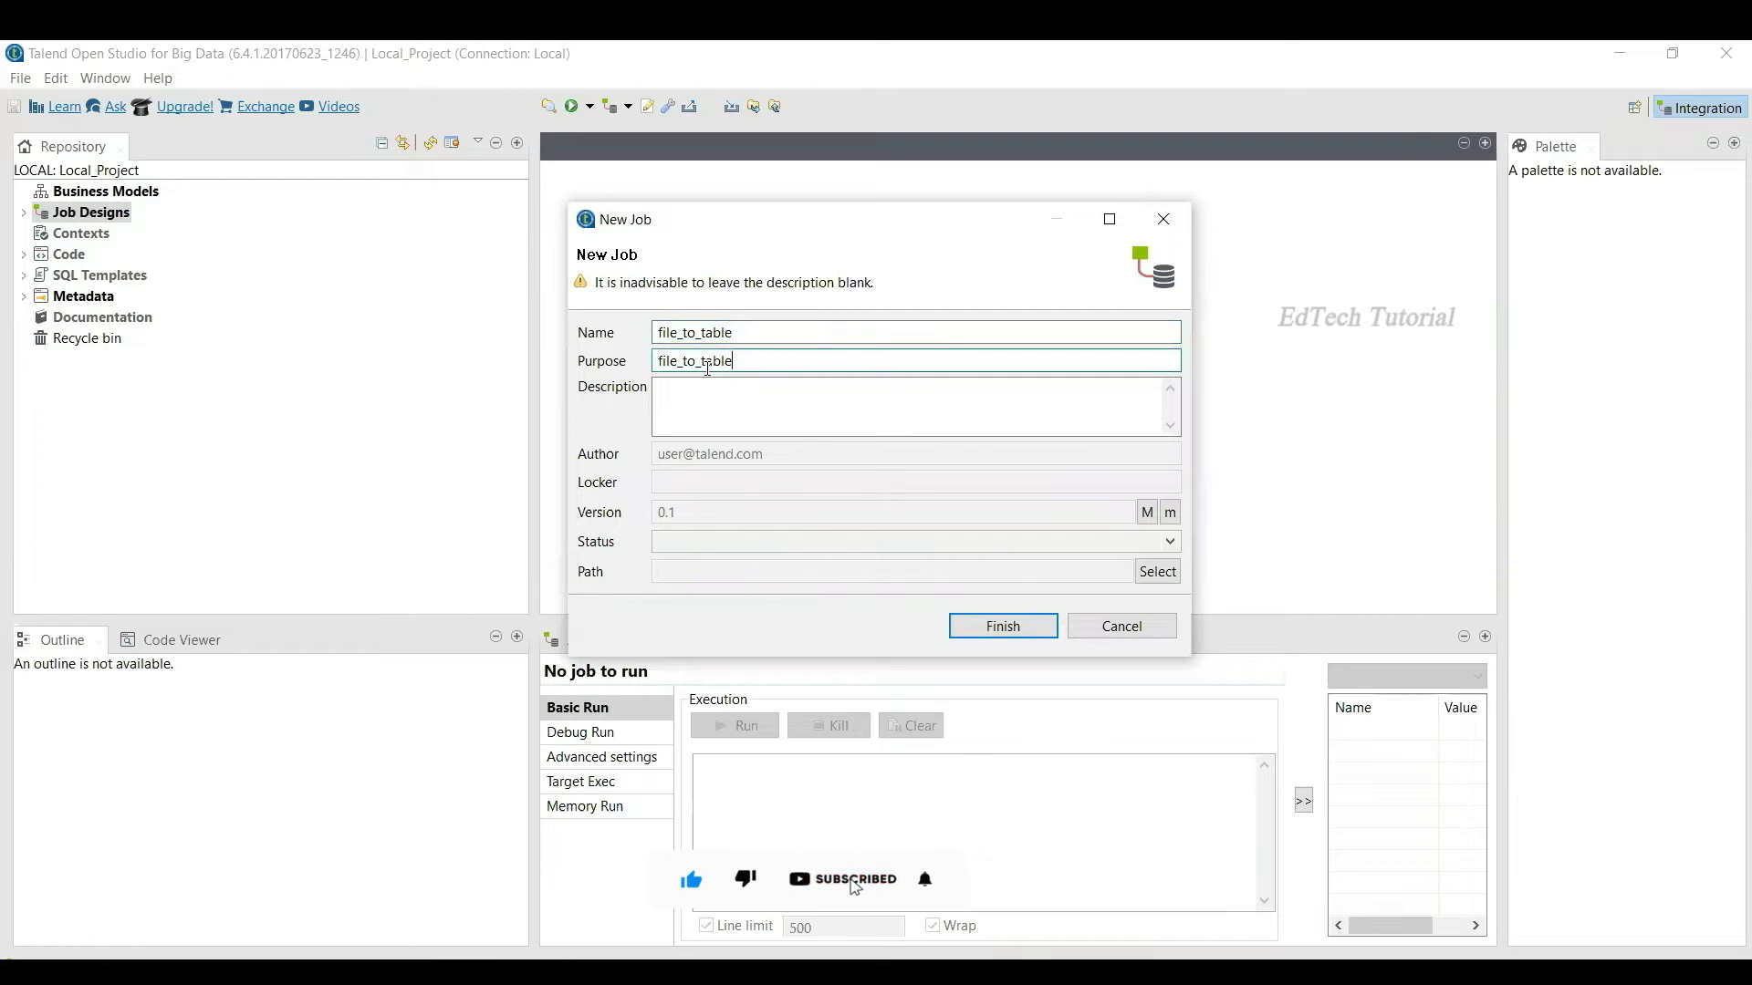
left_click(707, 387)
key("ctrl+v")
left_click(989, 620)
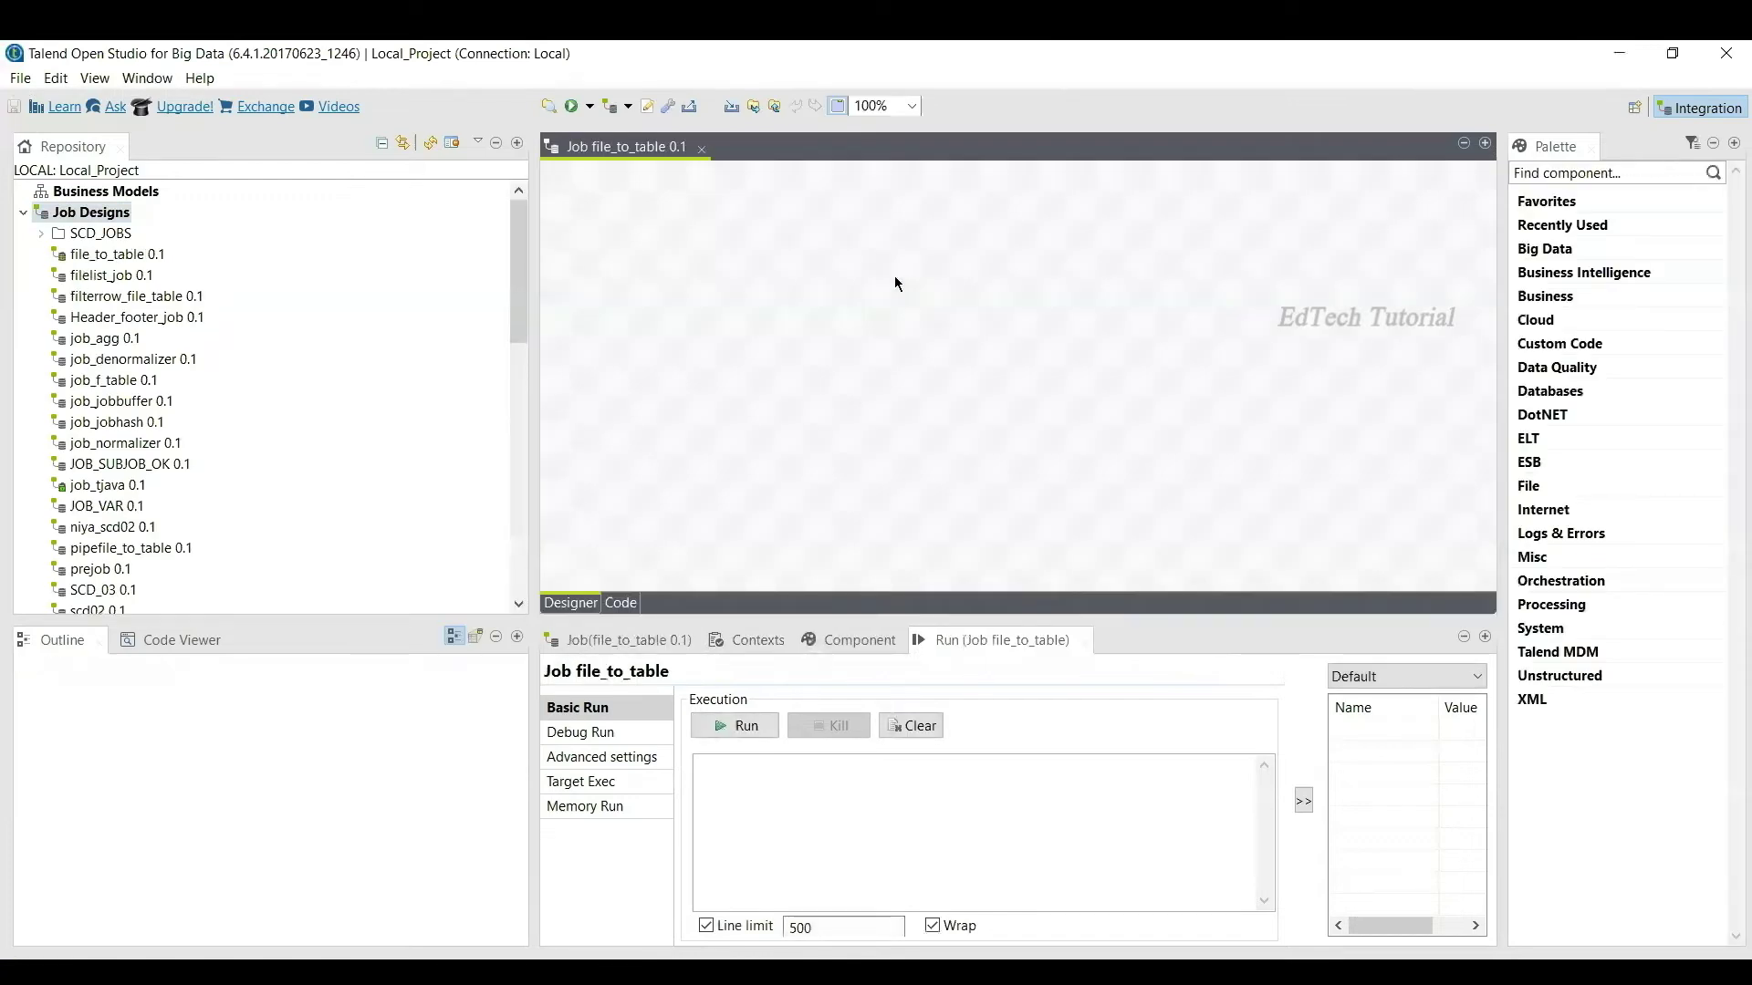
Step: Zoom the designer to 125% and expand Metadata to reveal the oracle_dev connection and File delimited
left_click(911, 105)
left_click(869, 244)
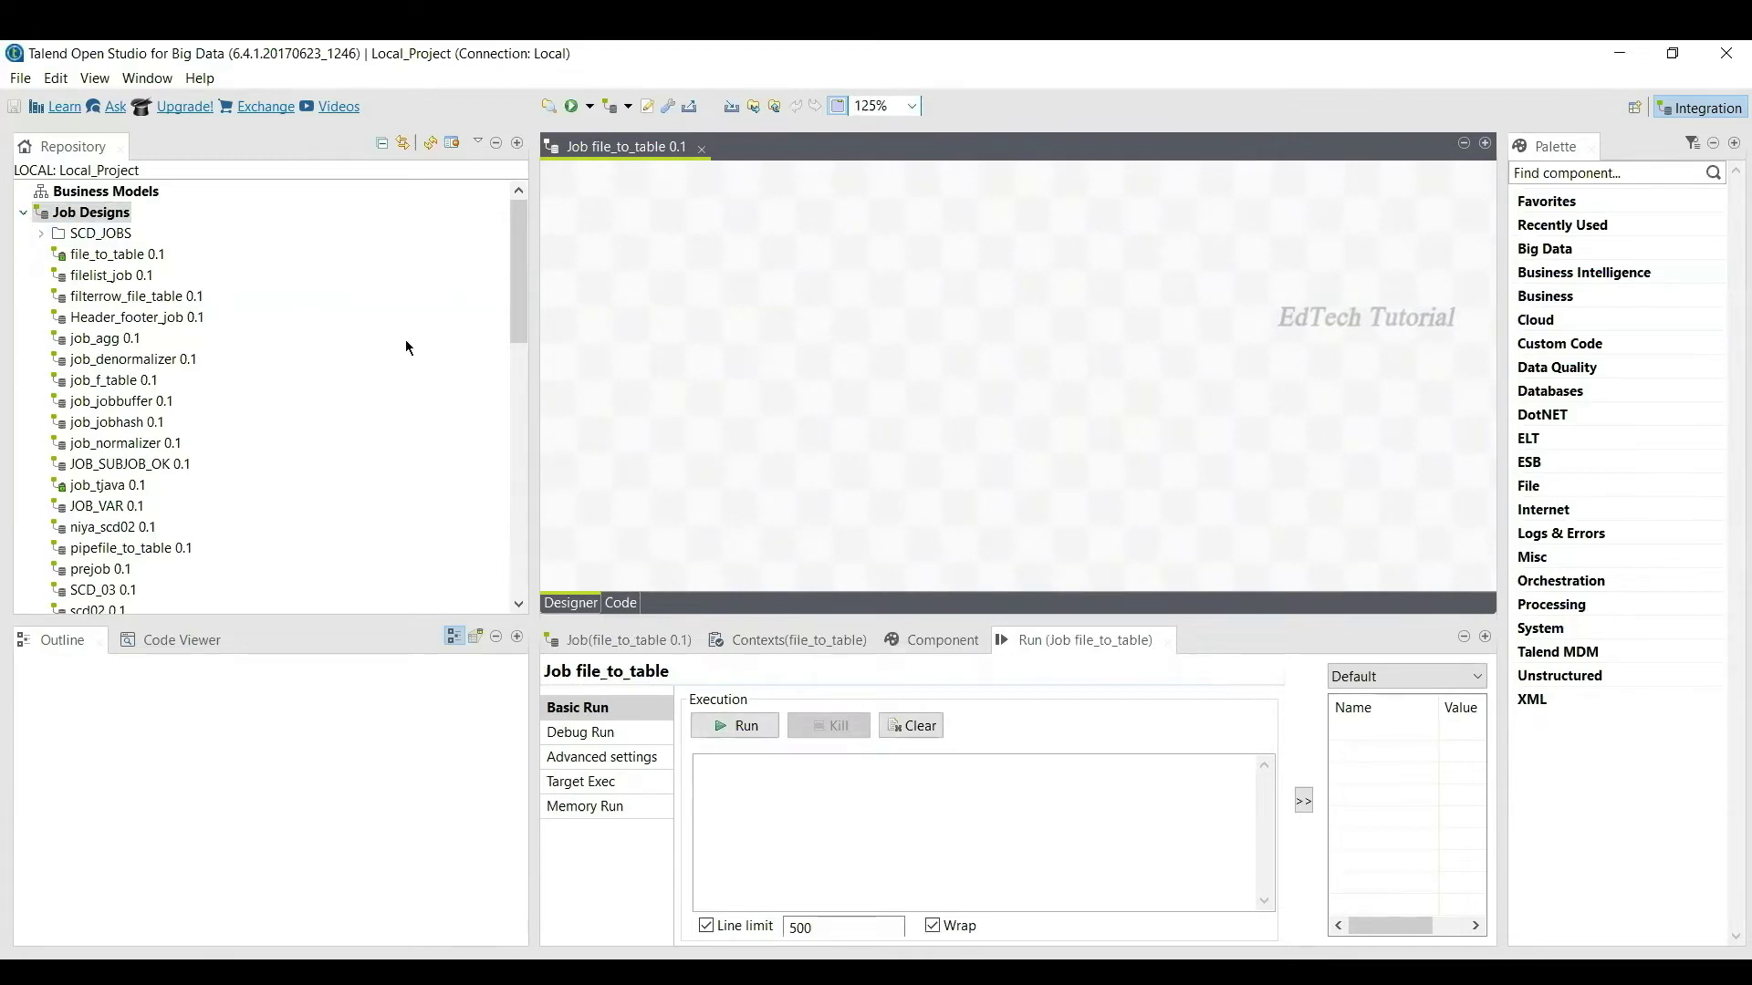
left_click(23, 213)
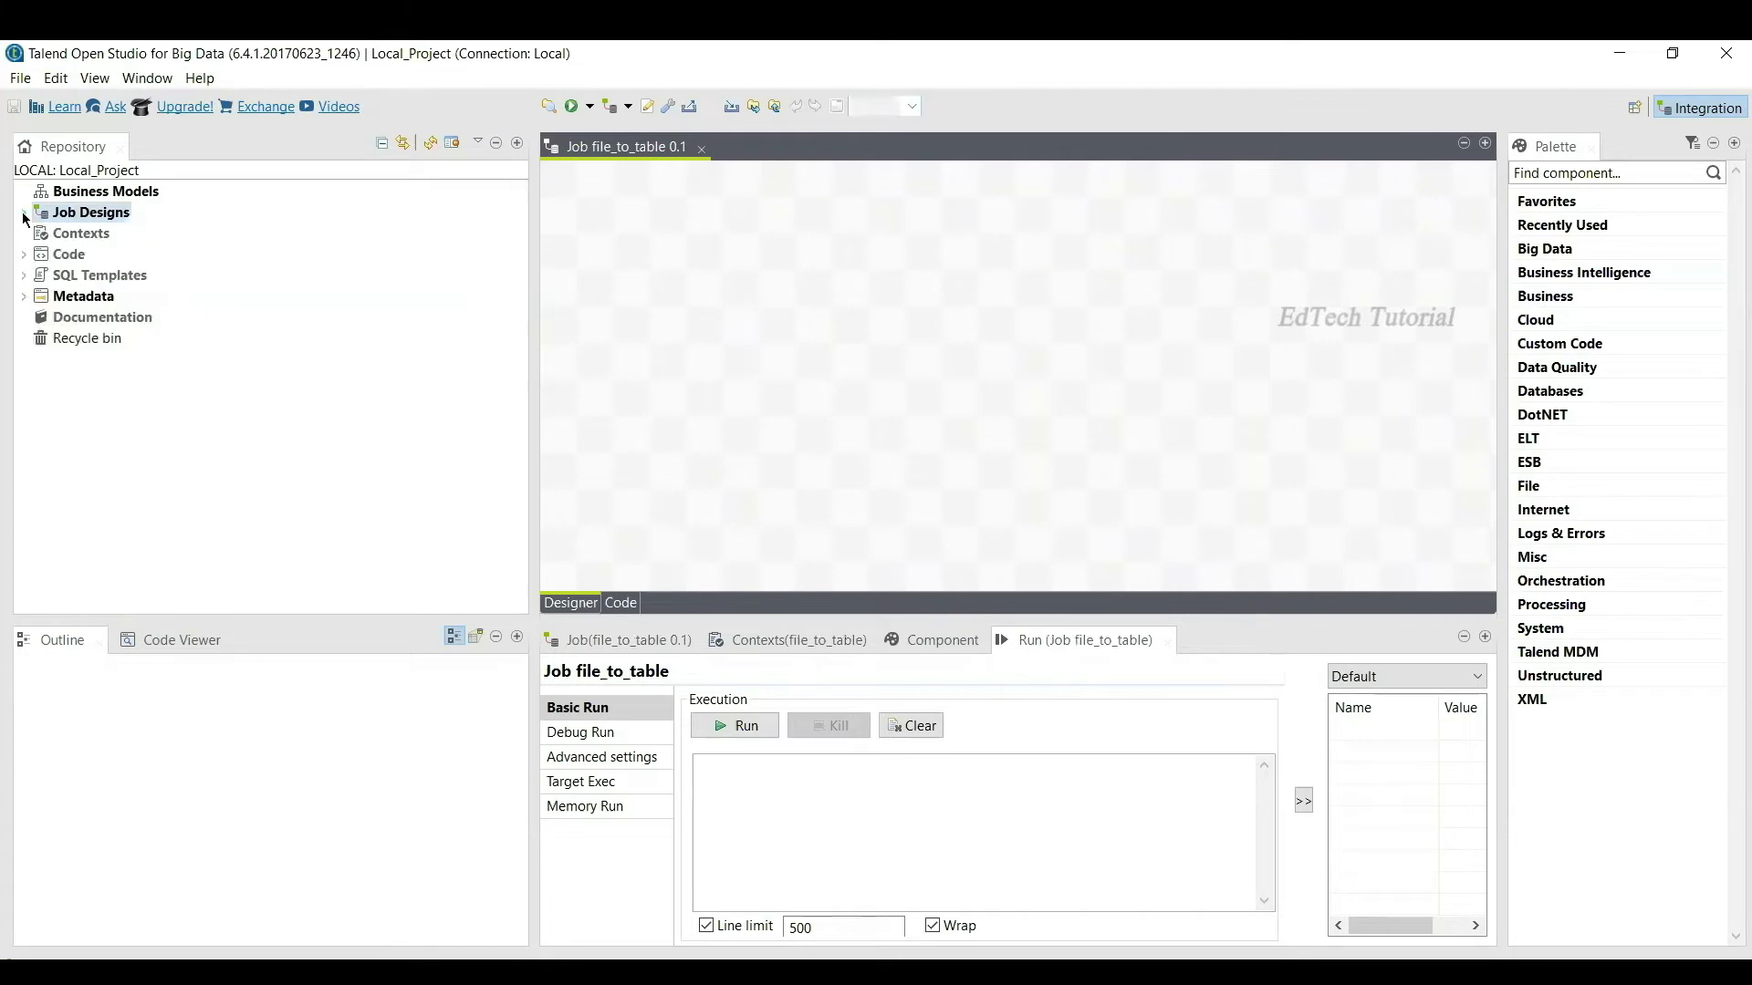
left_click(22, 297)
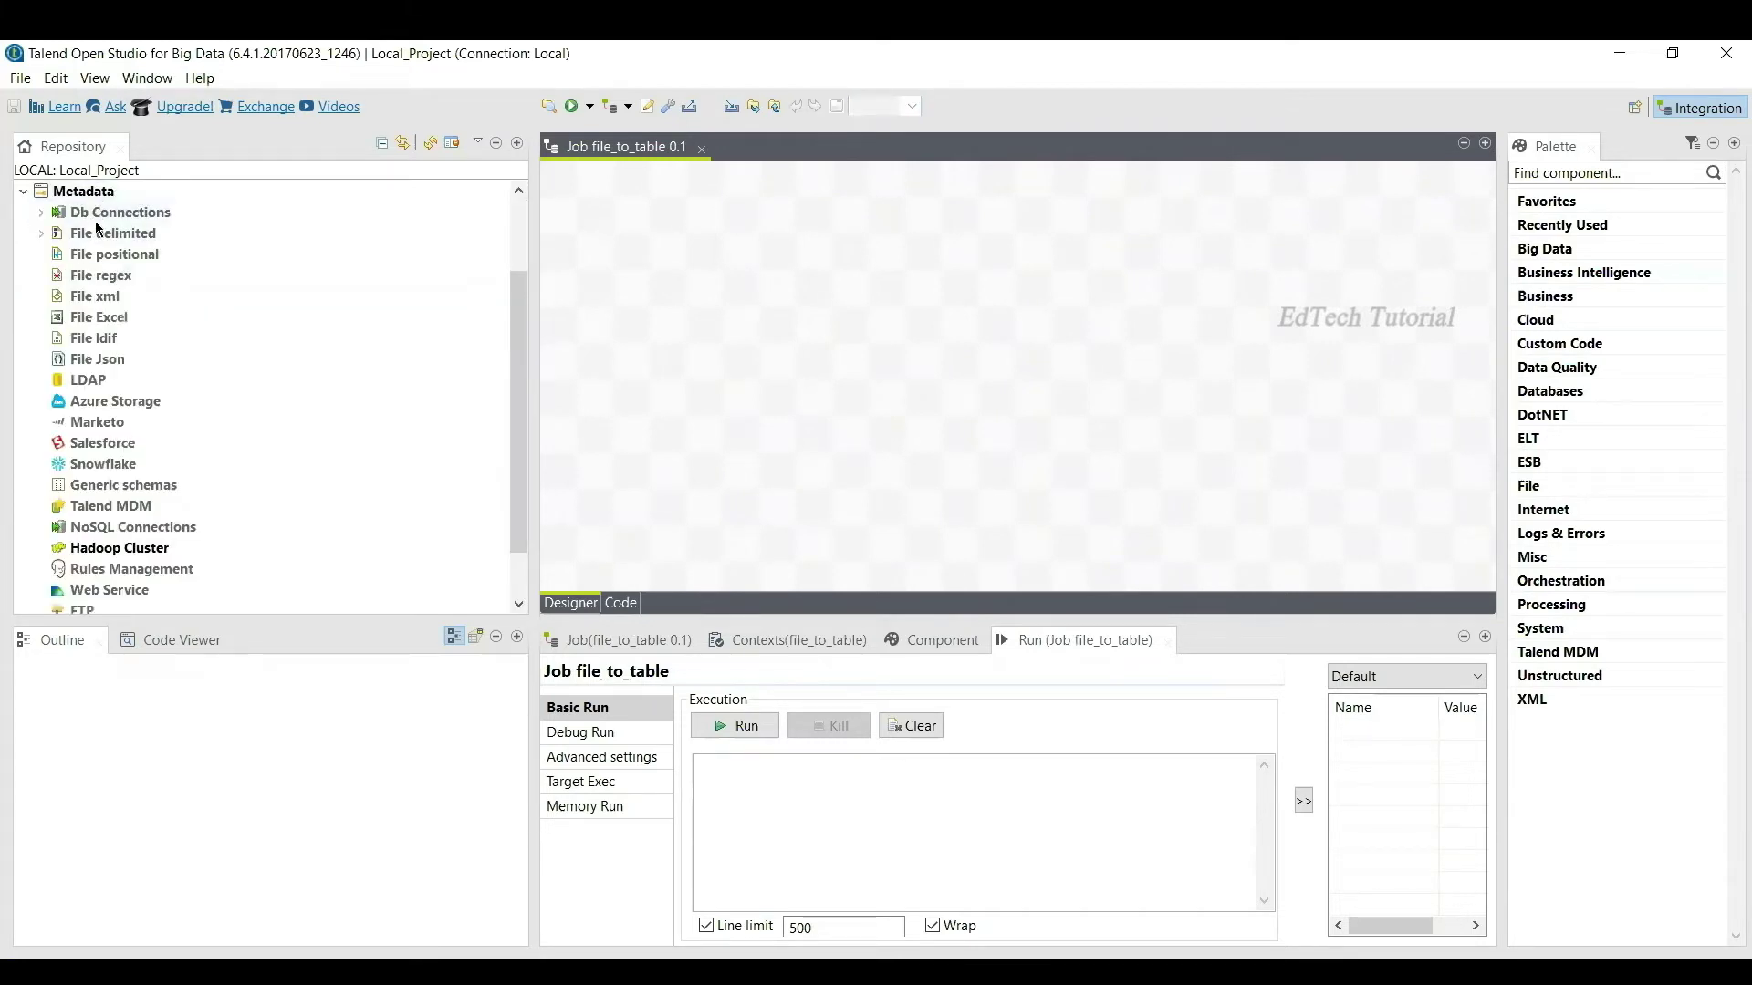
left_click(41, 213)
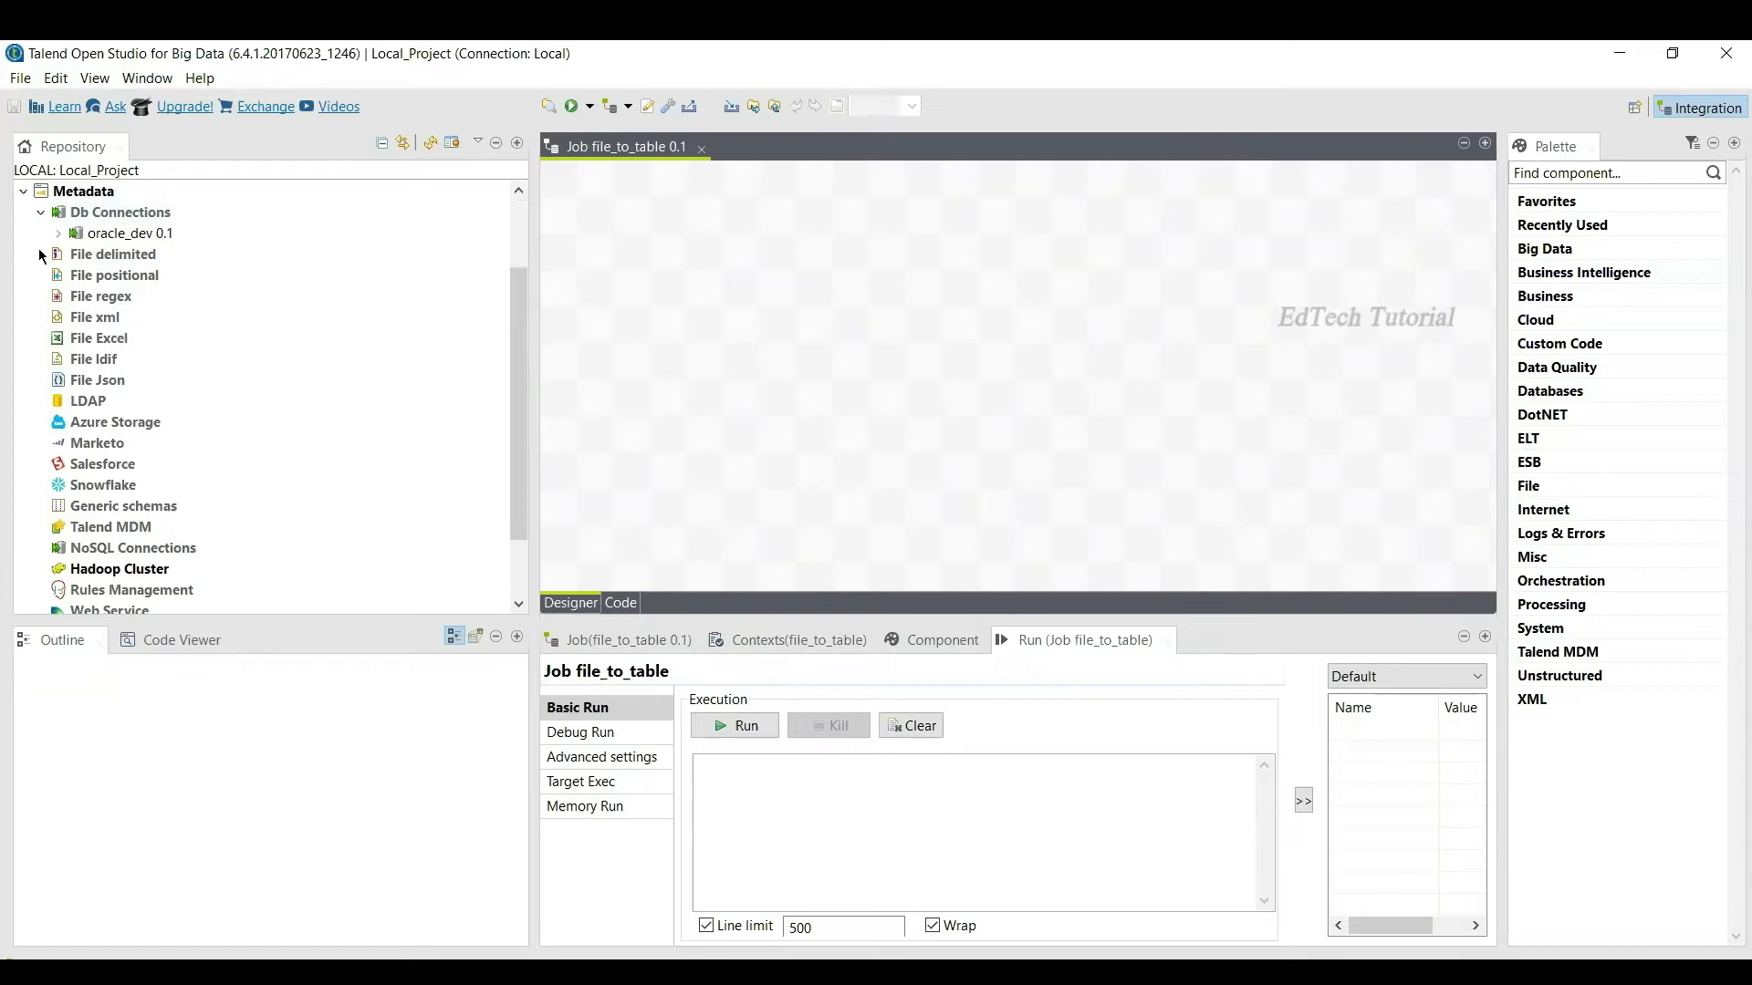
left_click(41, 255)
left_click(41, 191)
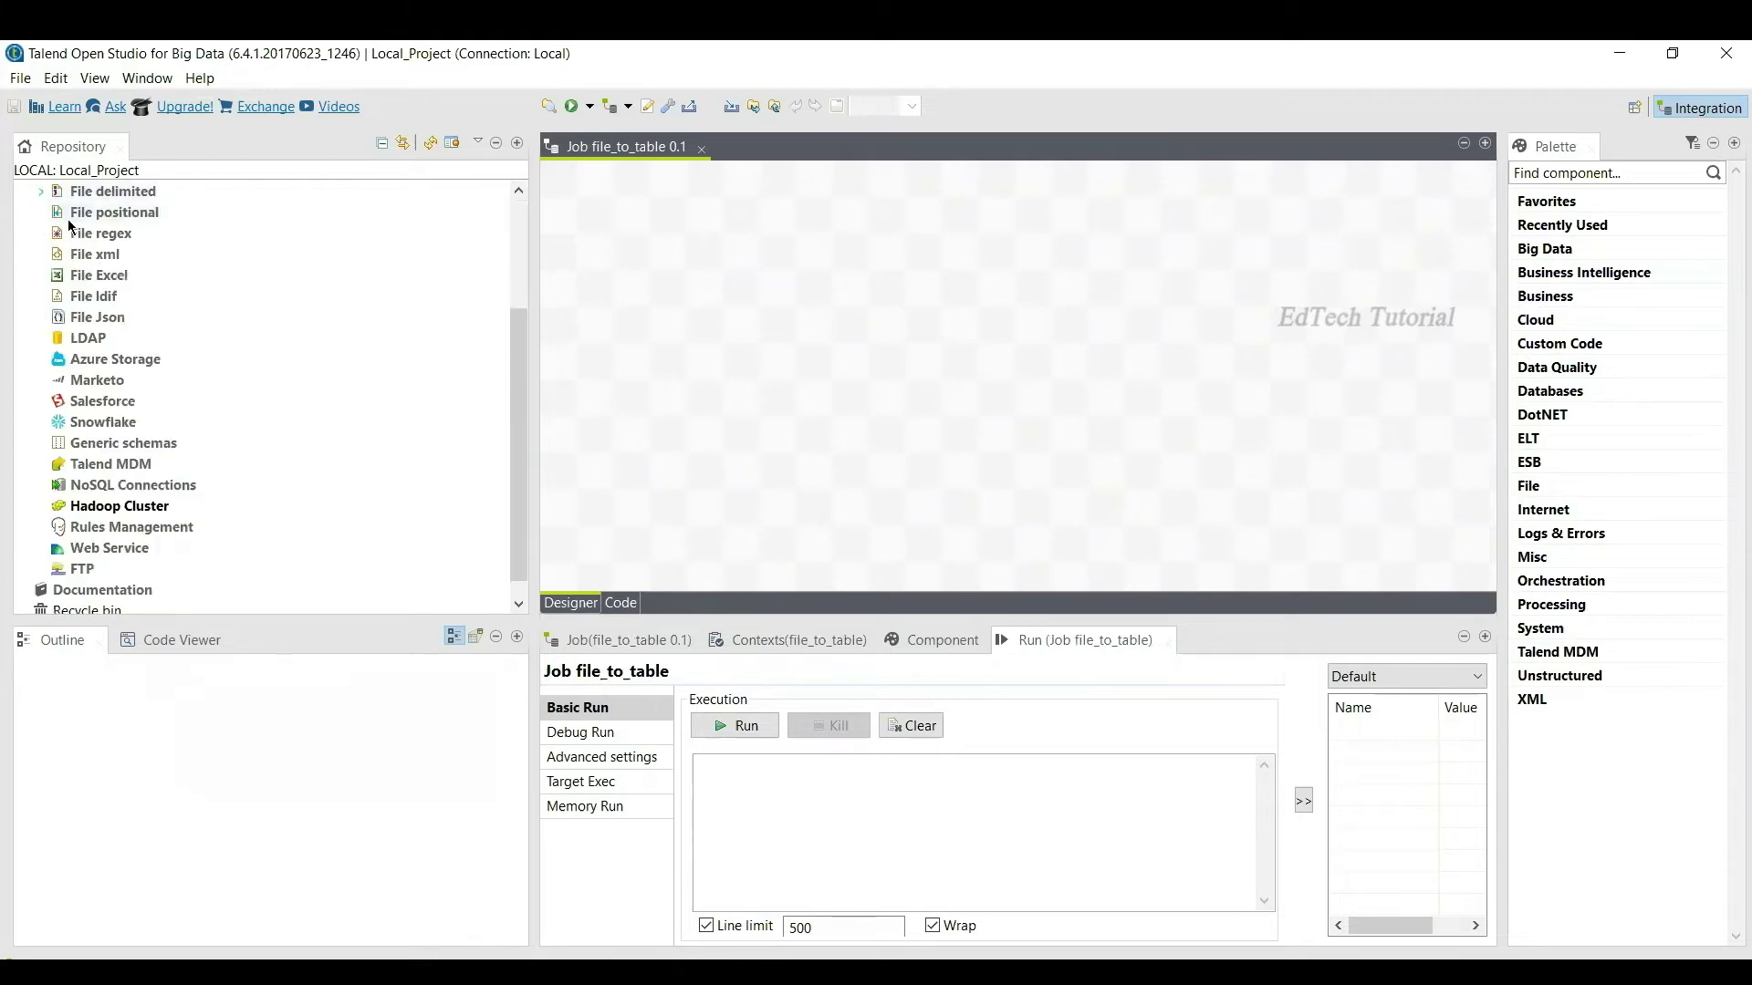
left_click_drag(512, 325, 513, 282)
Step: Start a delimited-file definition named emp, with emp as purpose and description, and continue
right_click(101, 264)
left_click(137, 272)
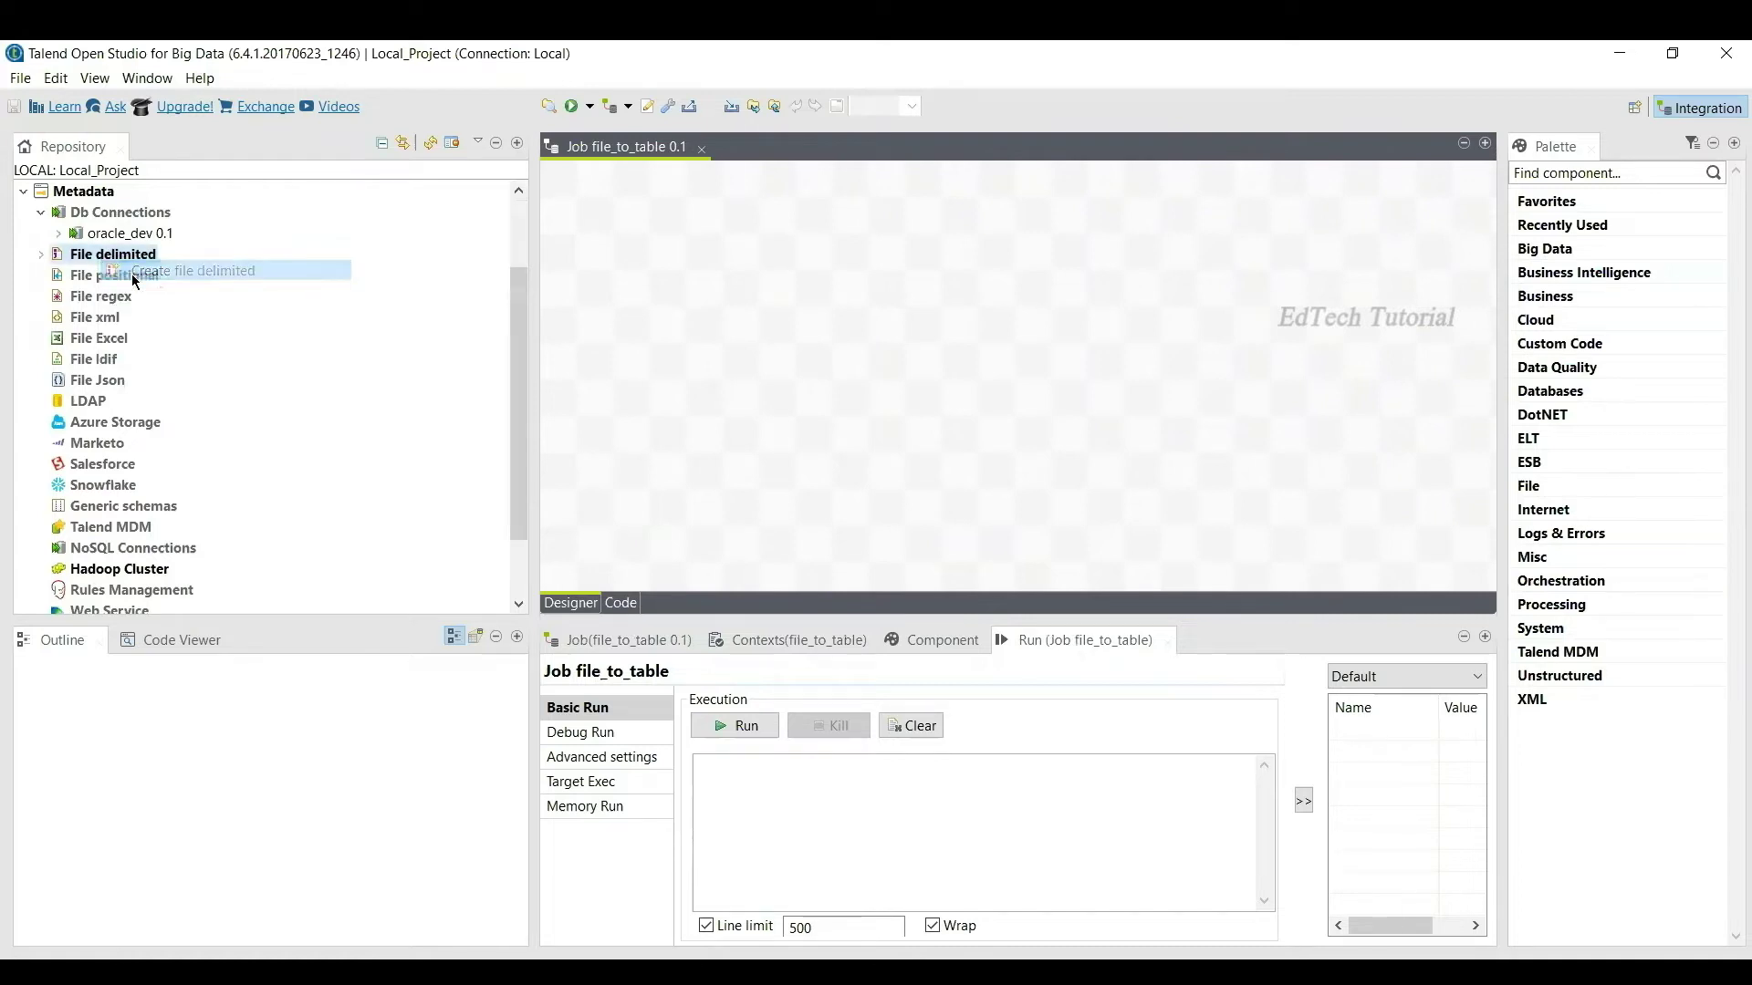
type("emp")
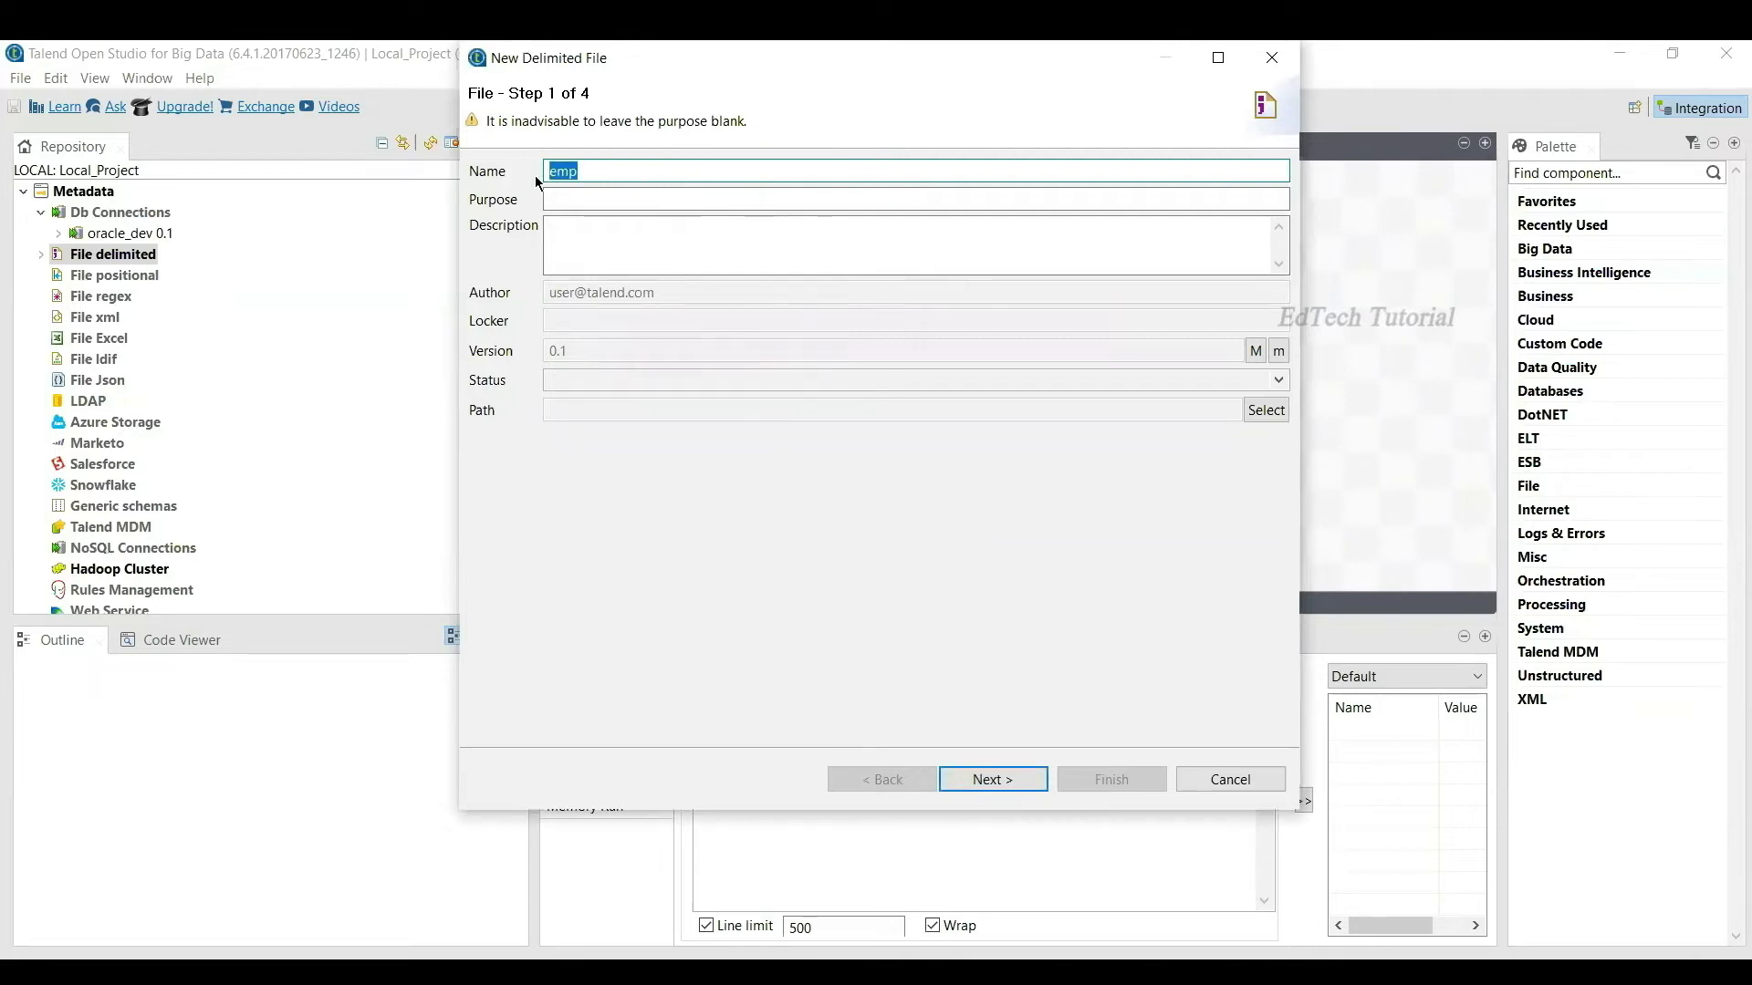
left_click(581, 190)
key("ctrl+v")
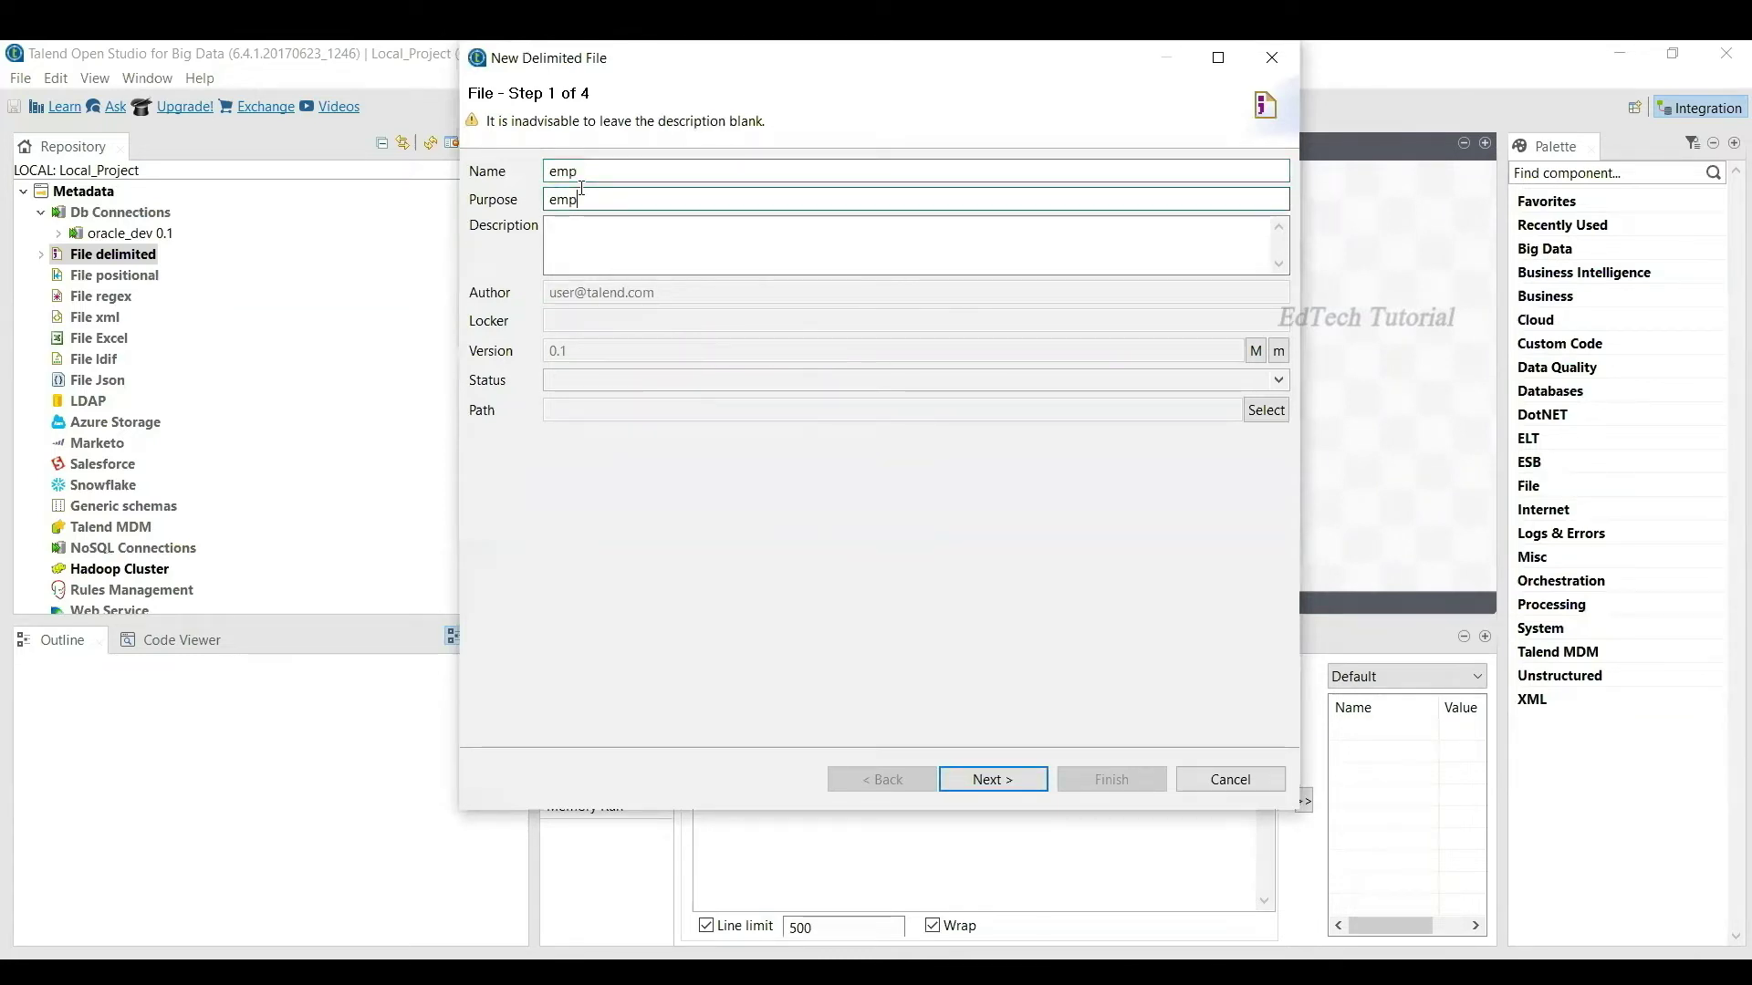
left_click(602, 252)
key("ctrl+v")
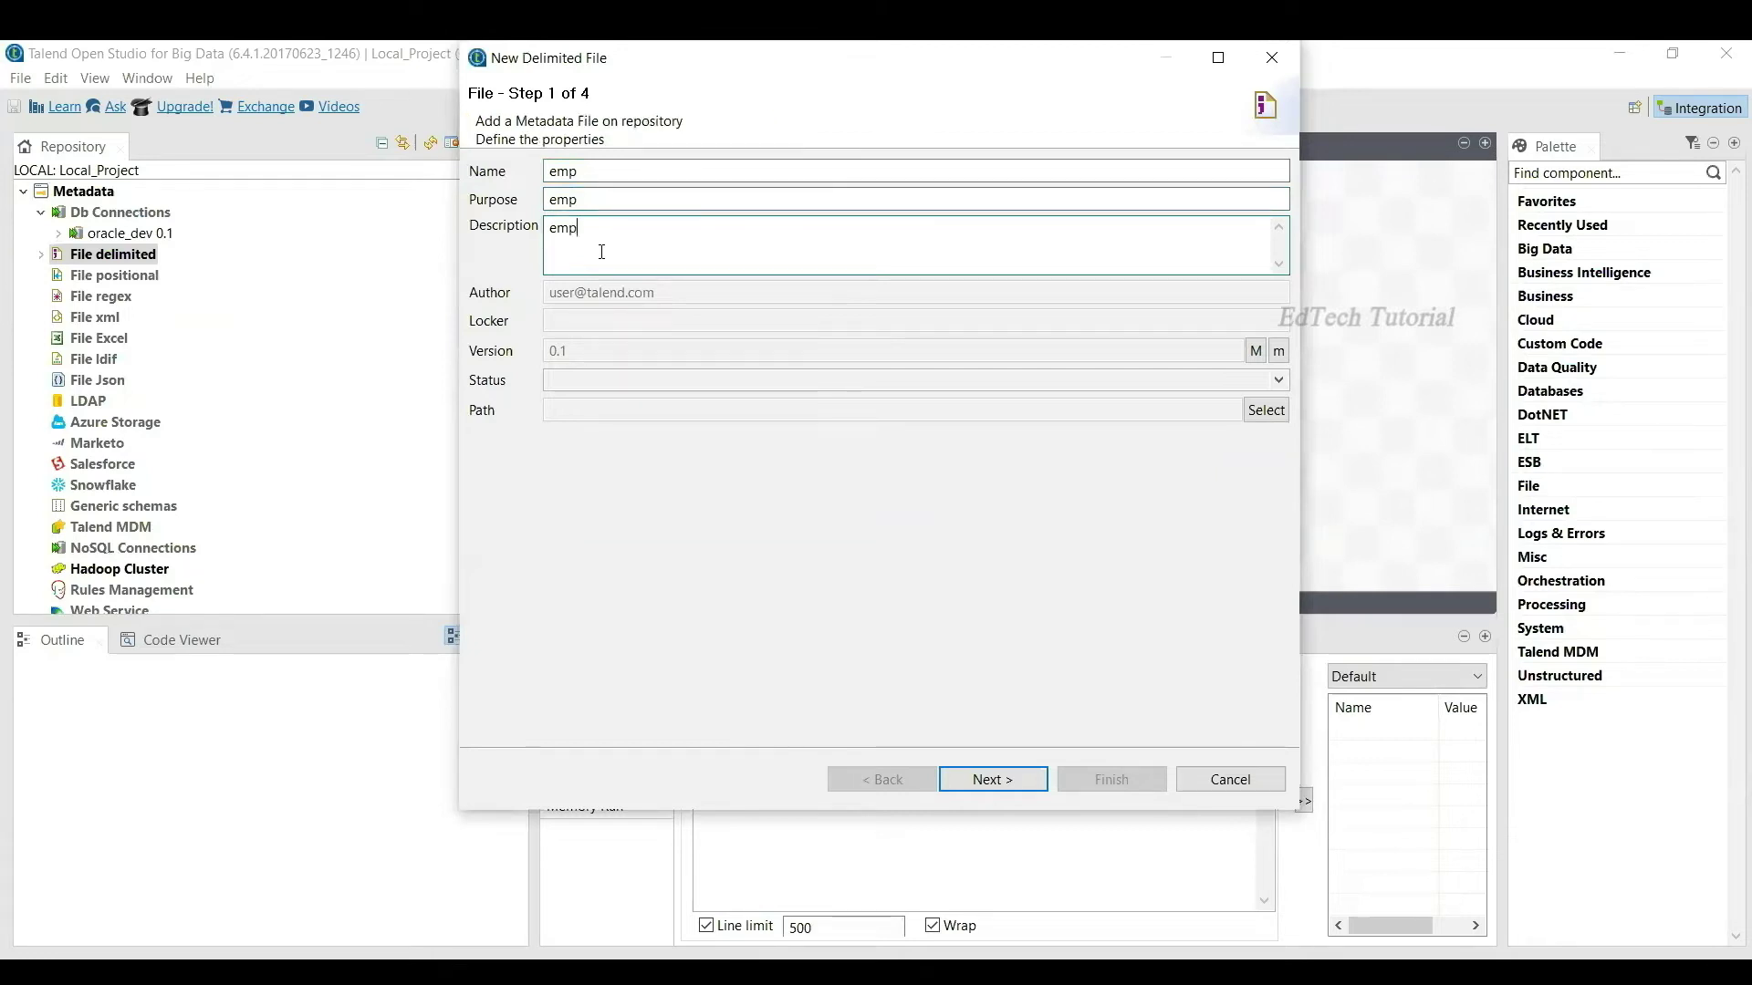
left_click(1011, 781)
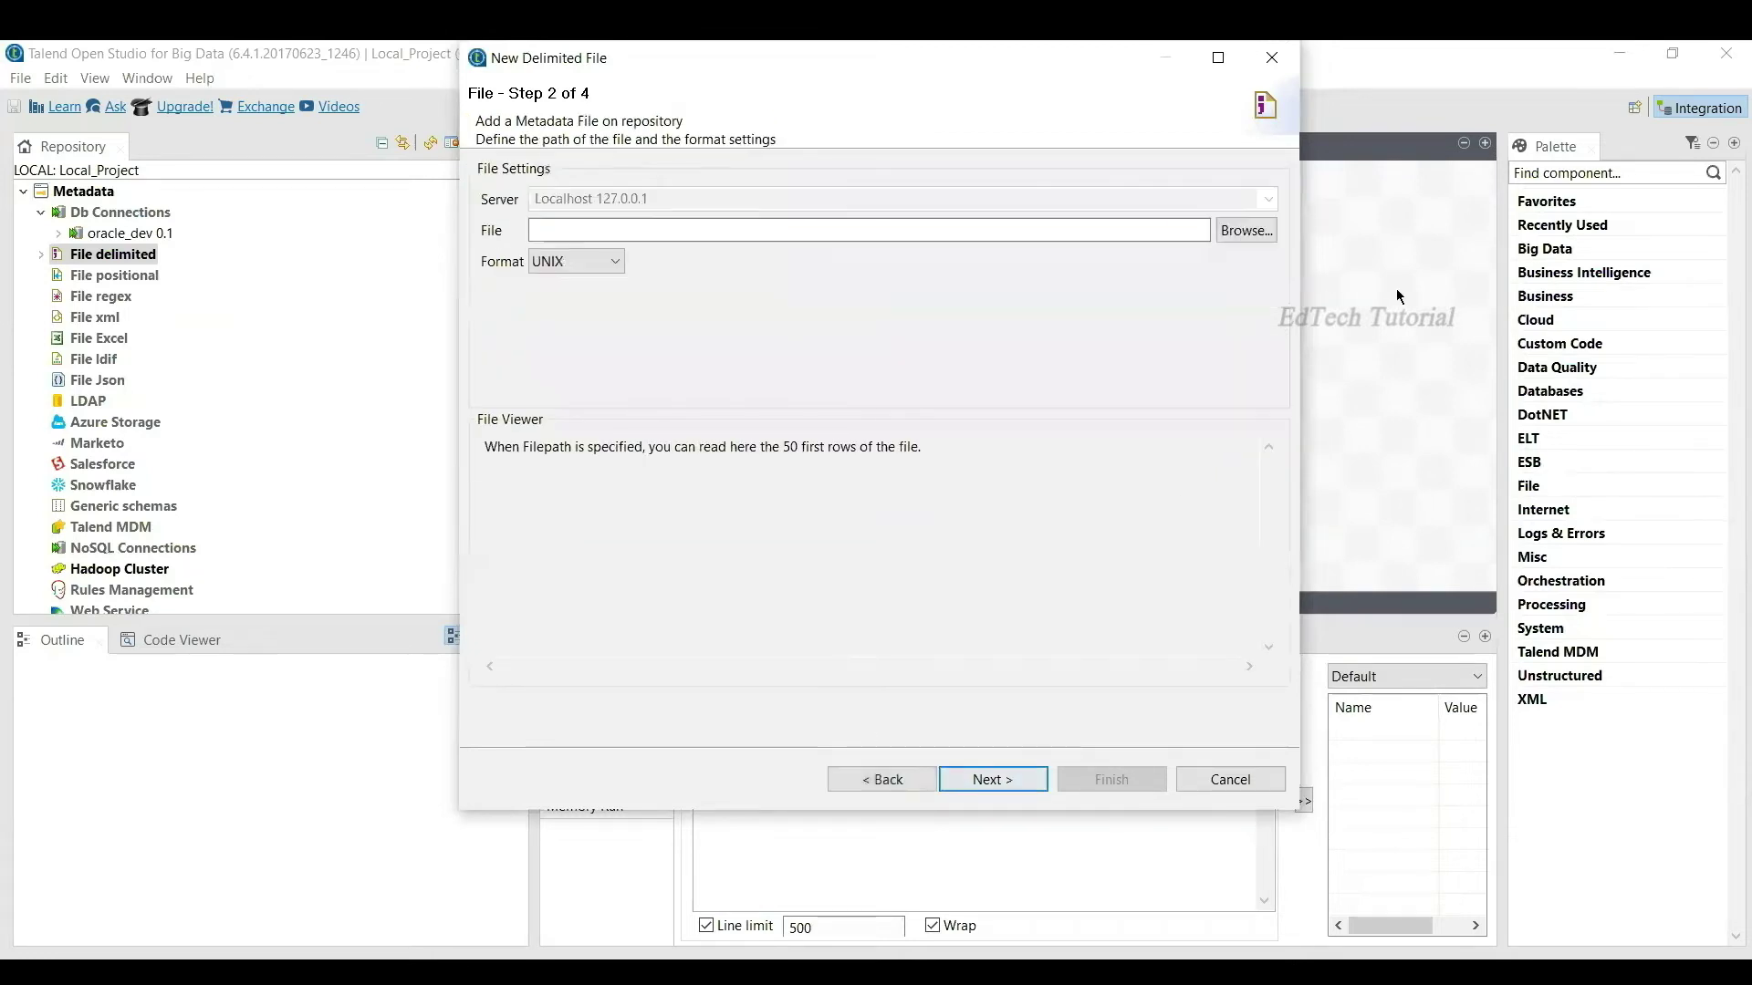
Step: Choose D:/00 PRACTICE/emp.txt as the source file, using the *.* file filter
left_click(1230, 231)
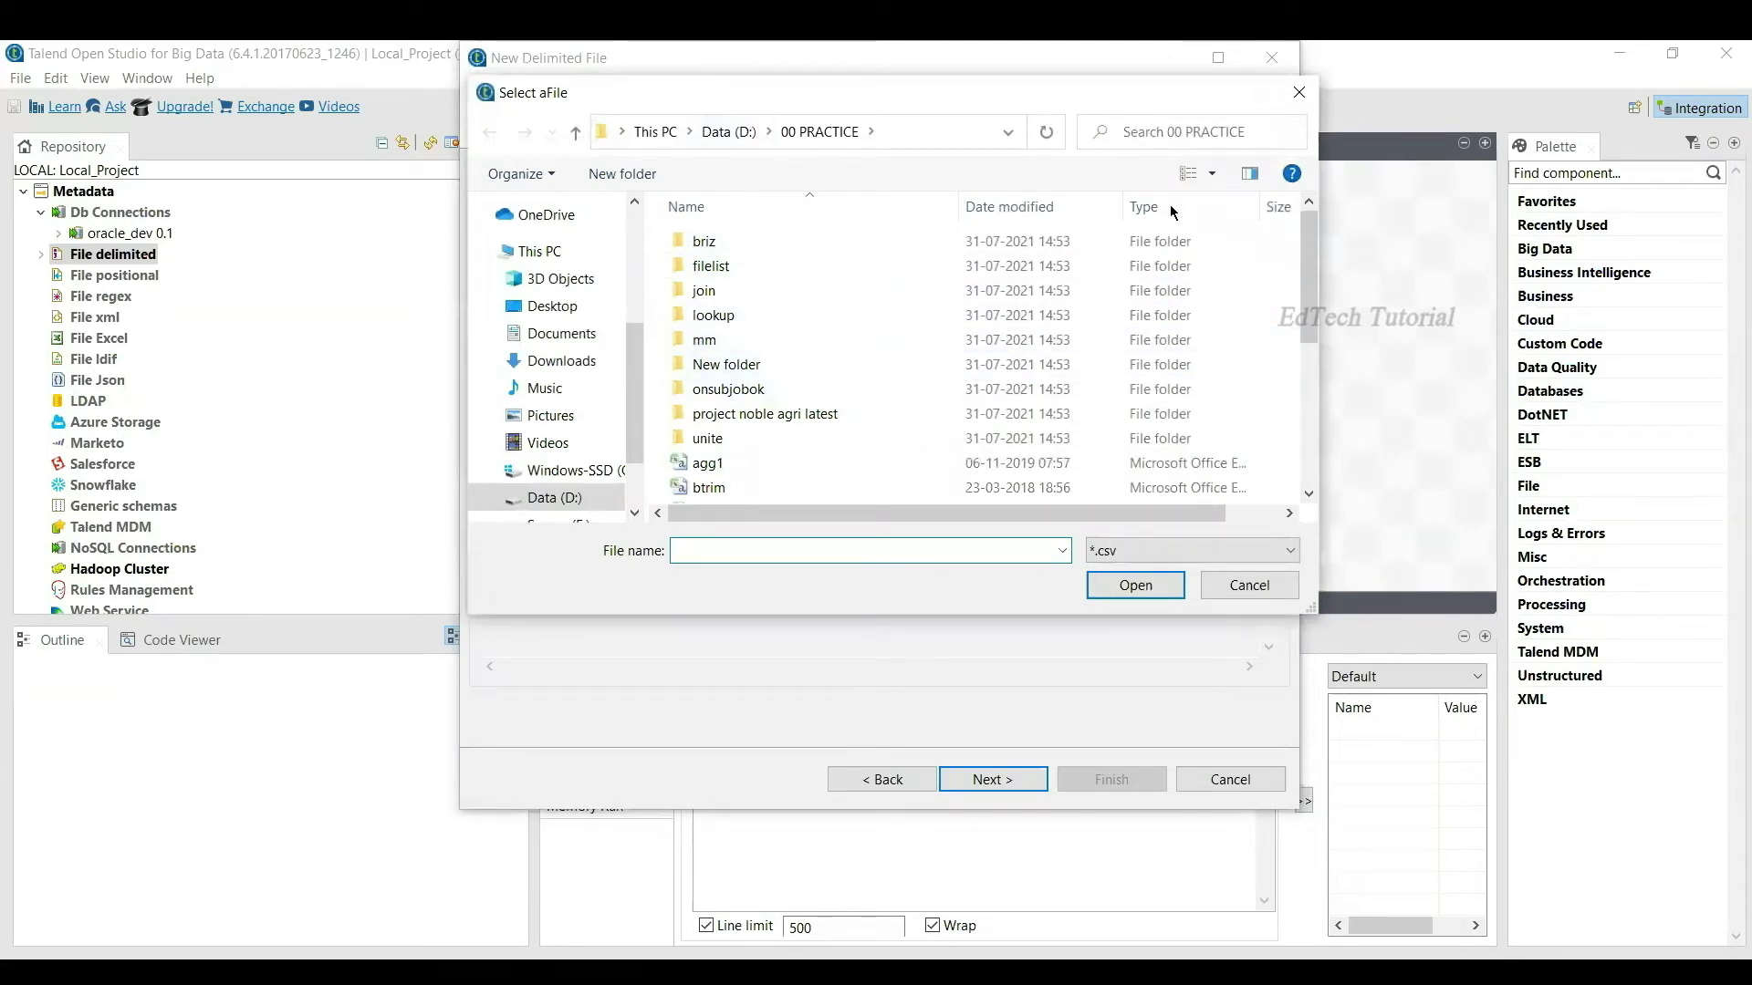
left_click_drag(1305, 243, 1303, 407)
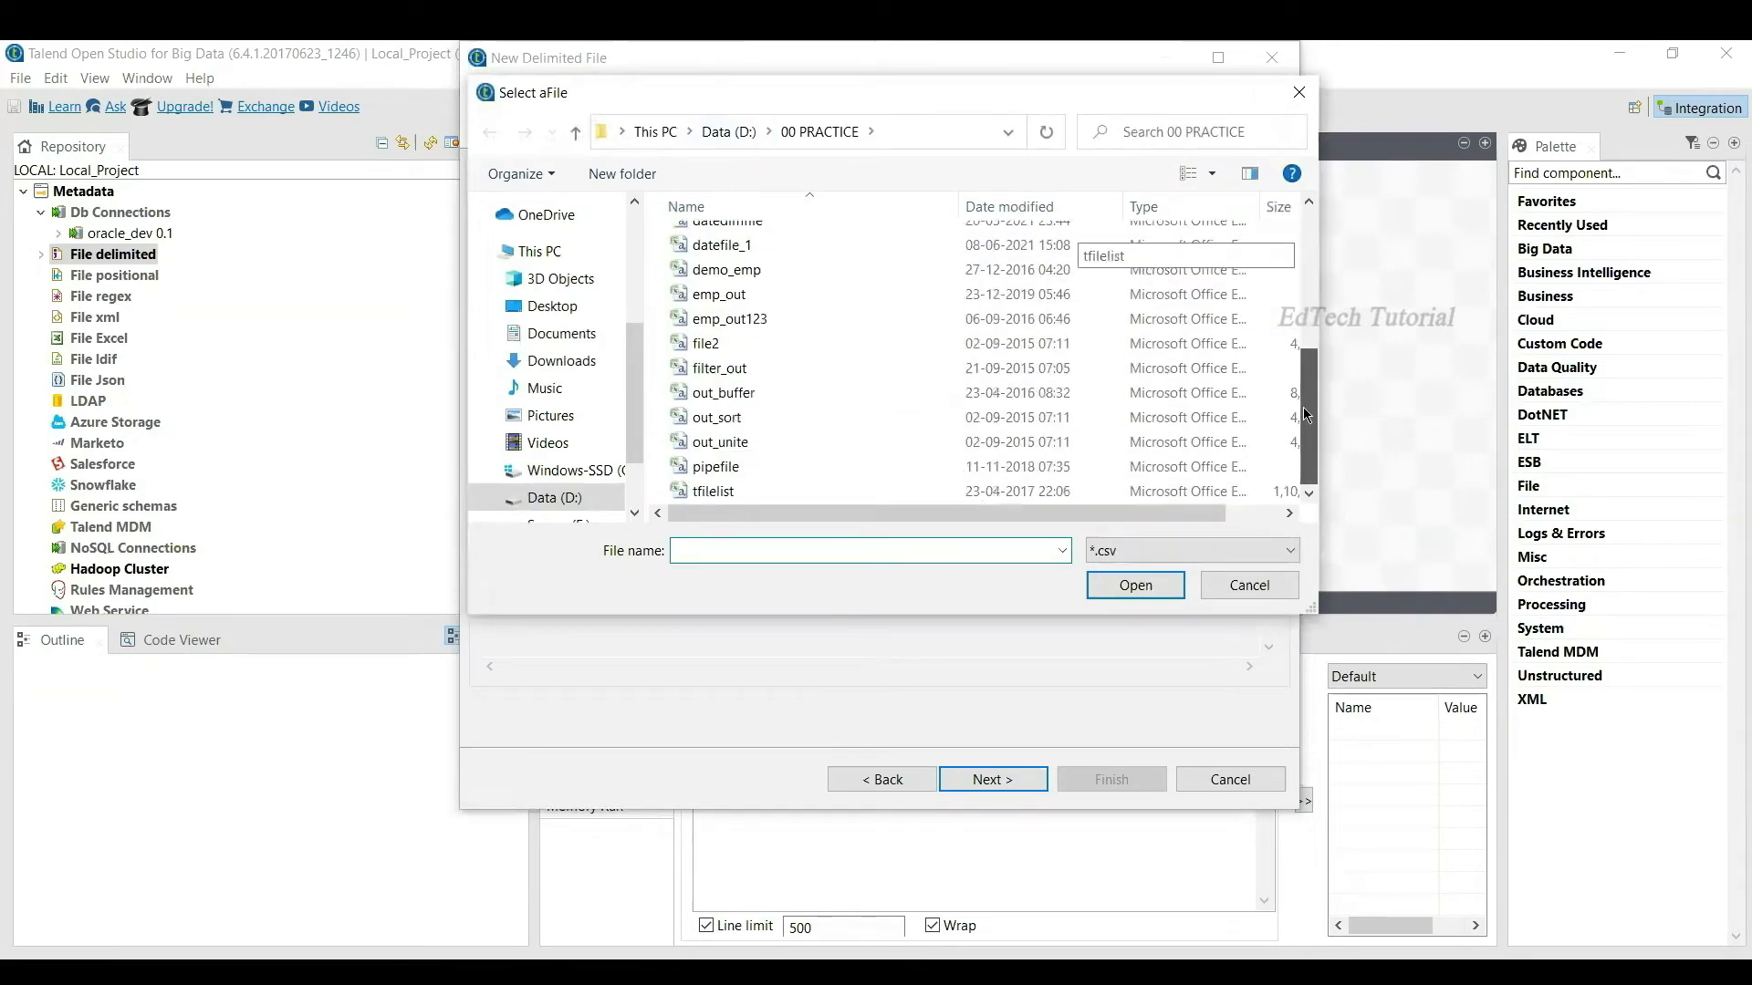
left_click(1208, 559)
left_click(1133, 616)
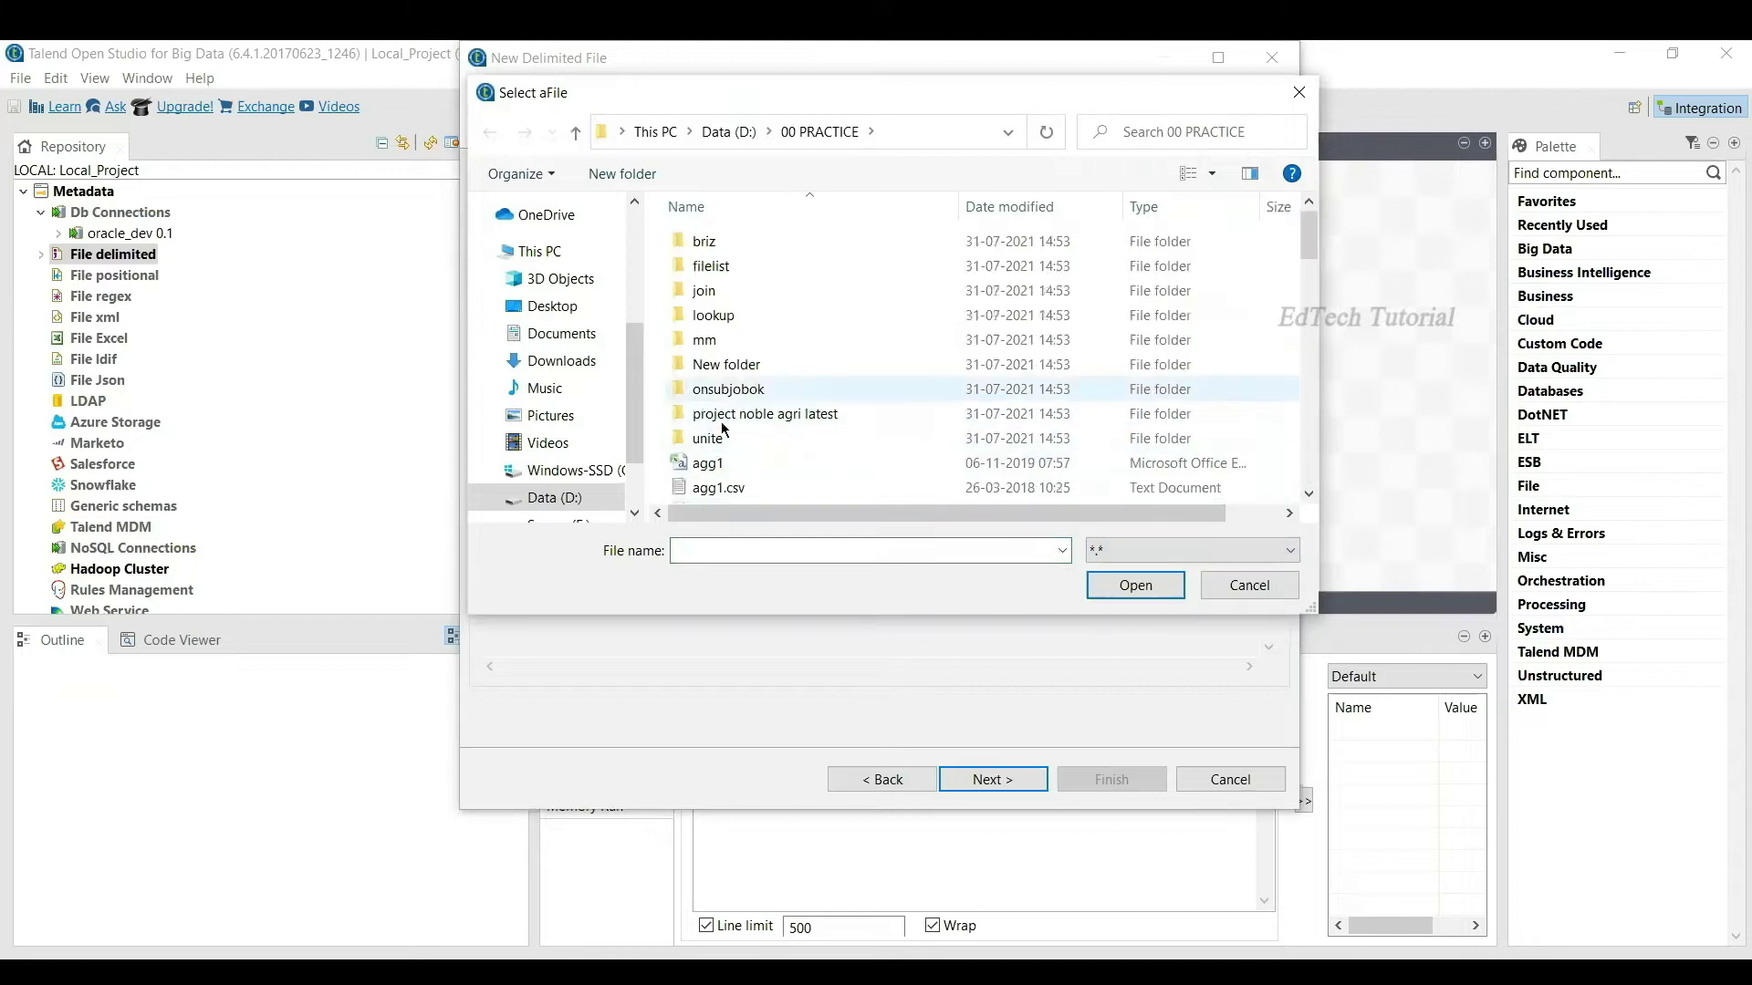
left_click_drag(1312, 239, 1312, 301)
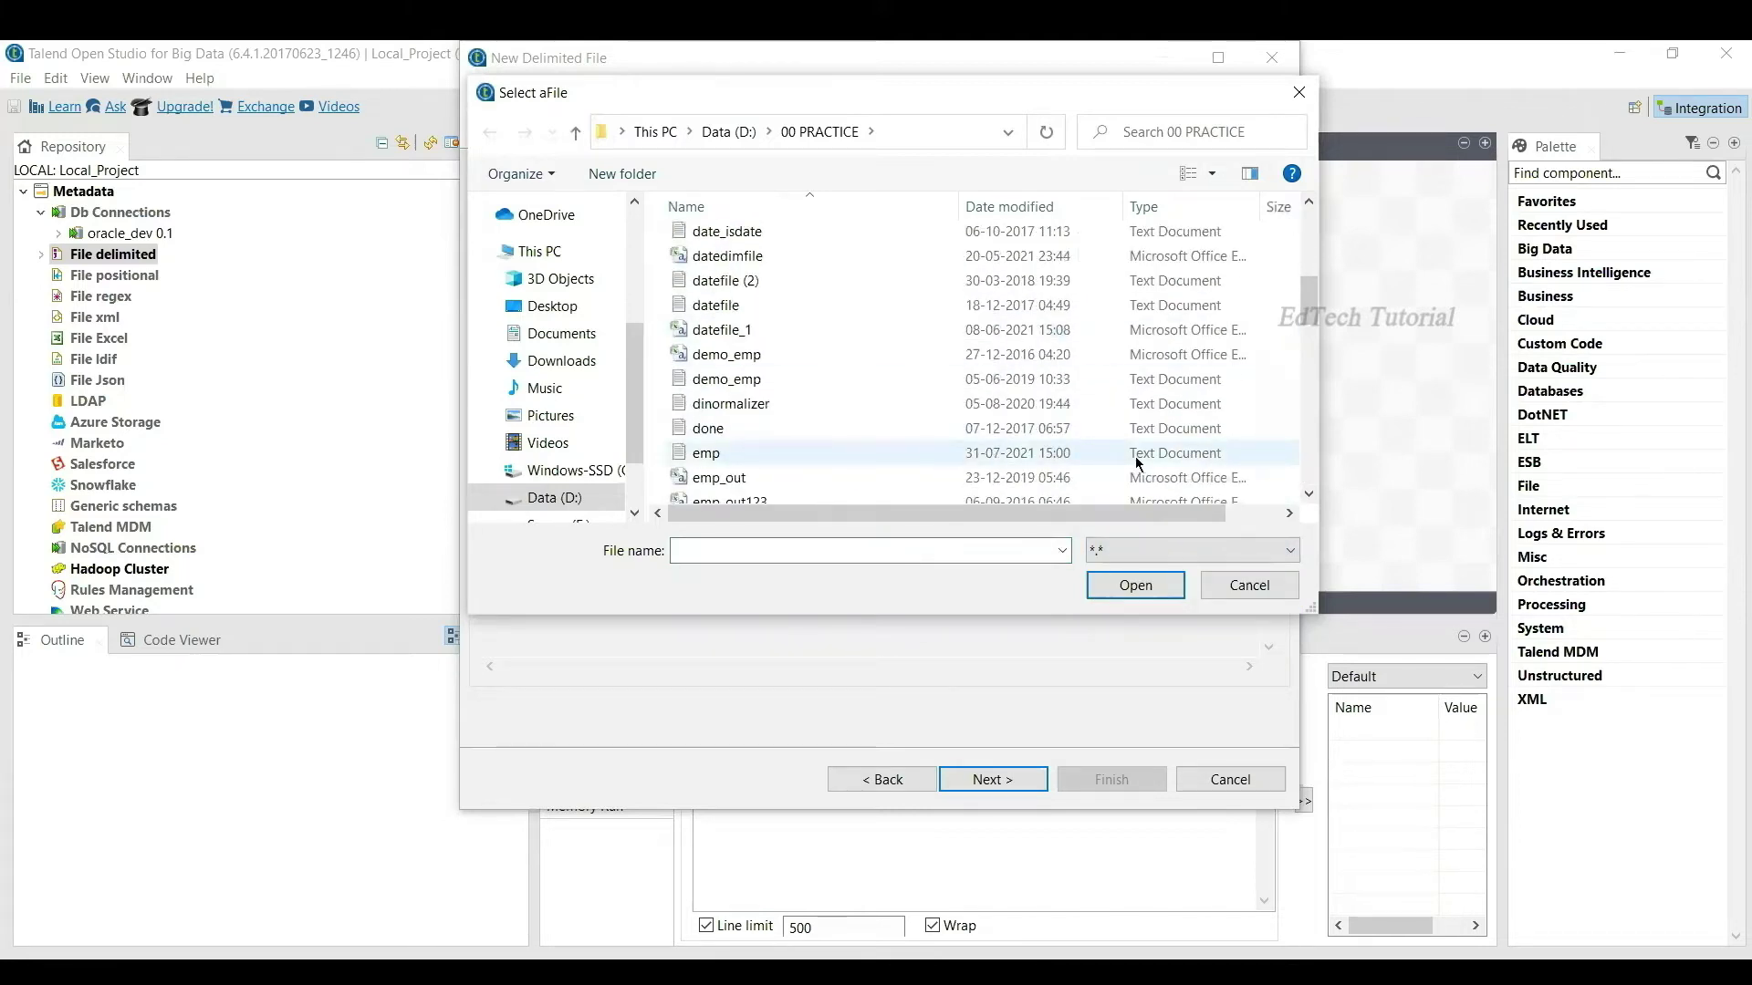
left_click(782, 465)
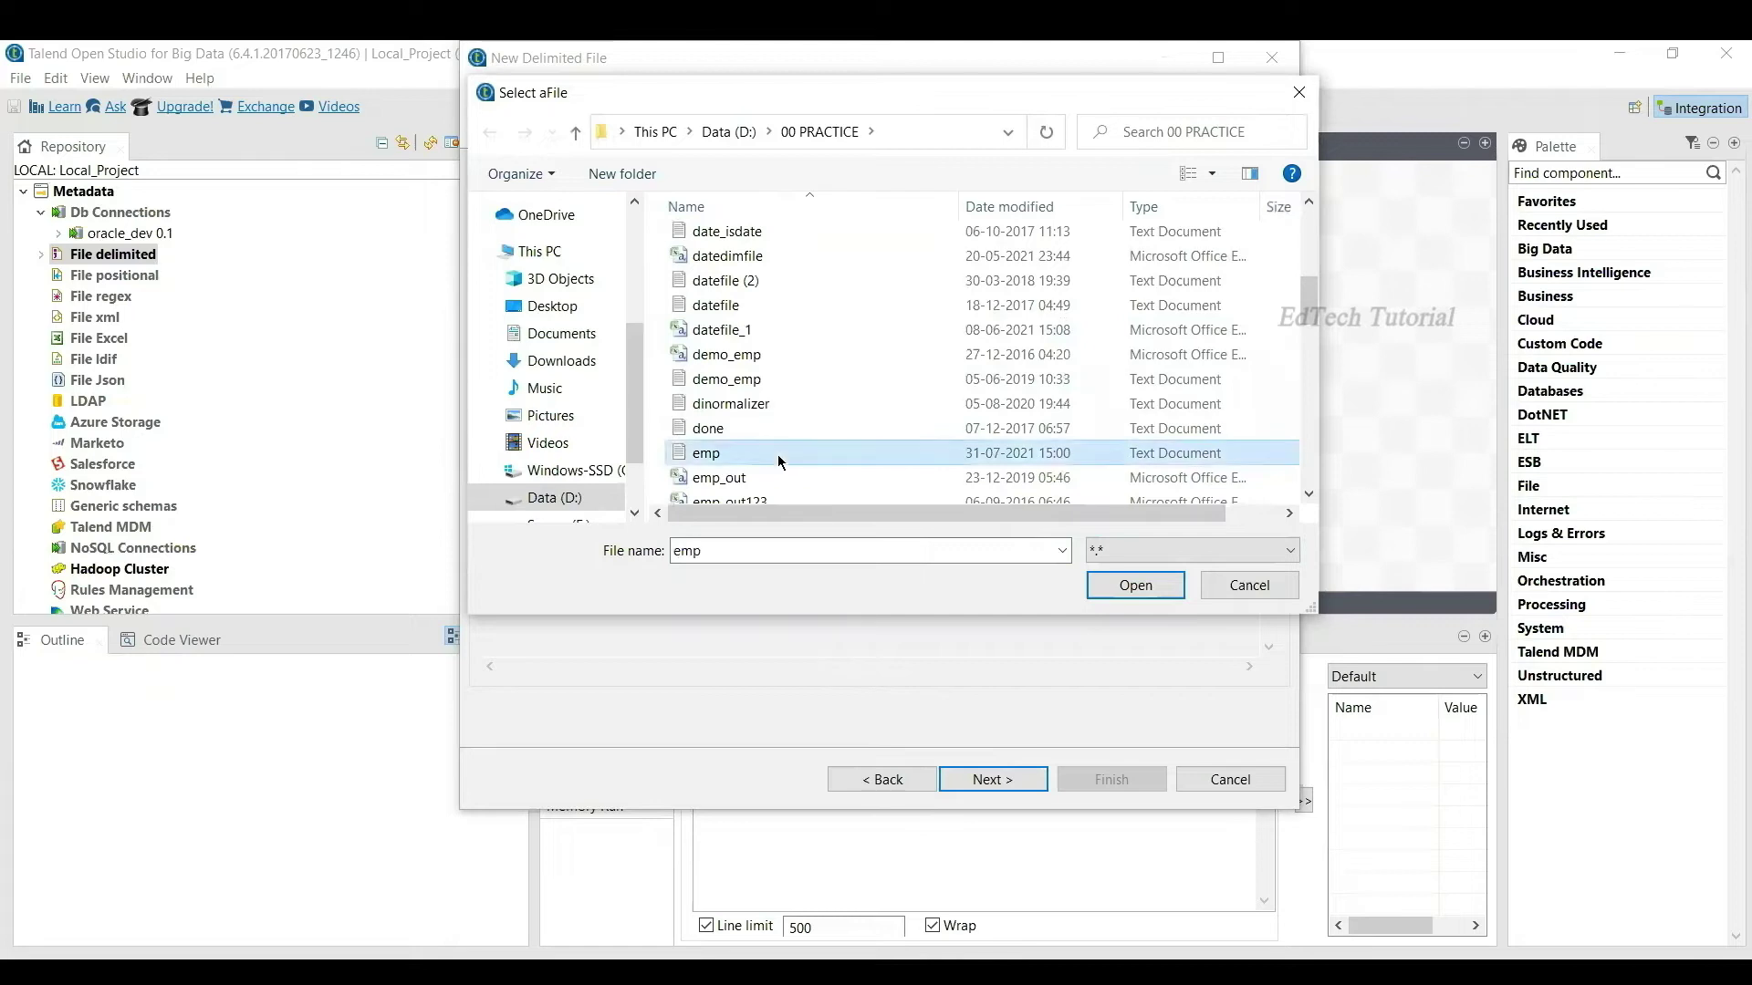
left_click(1136, 586)
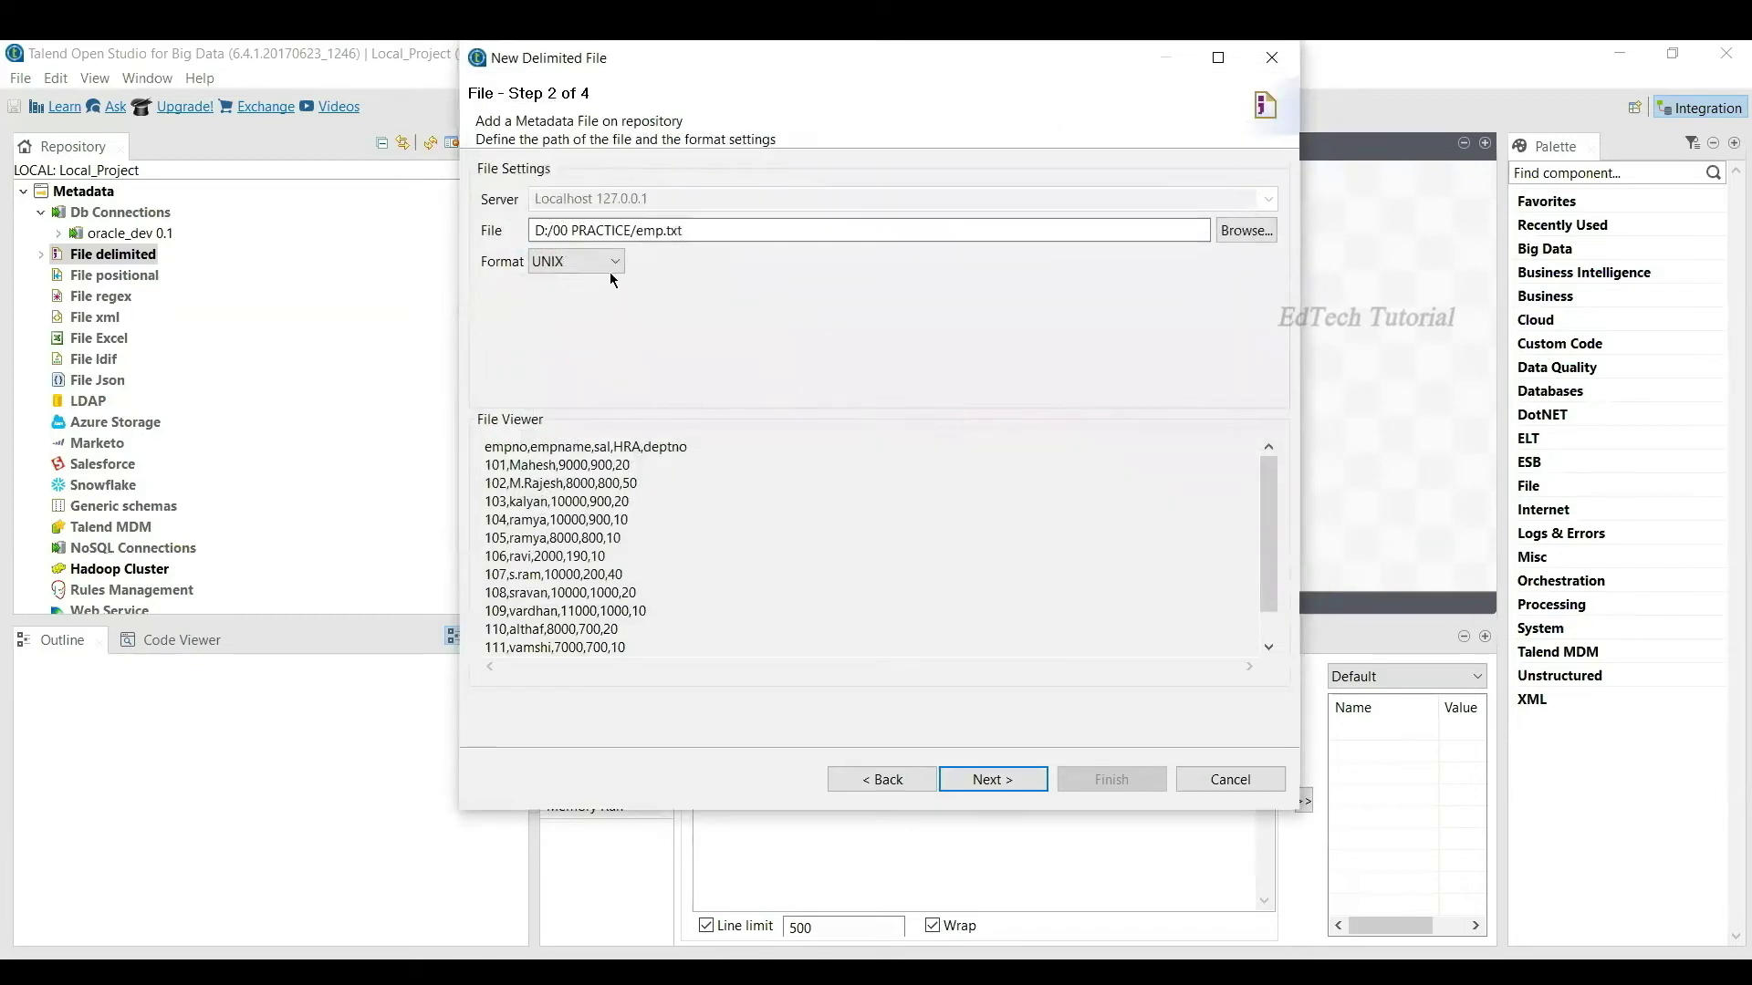
Step: Inspect the preview's header line and the rows for employees 101 and 102
left_click_drag(696, 451, 485, 452)
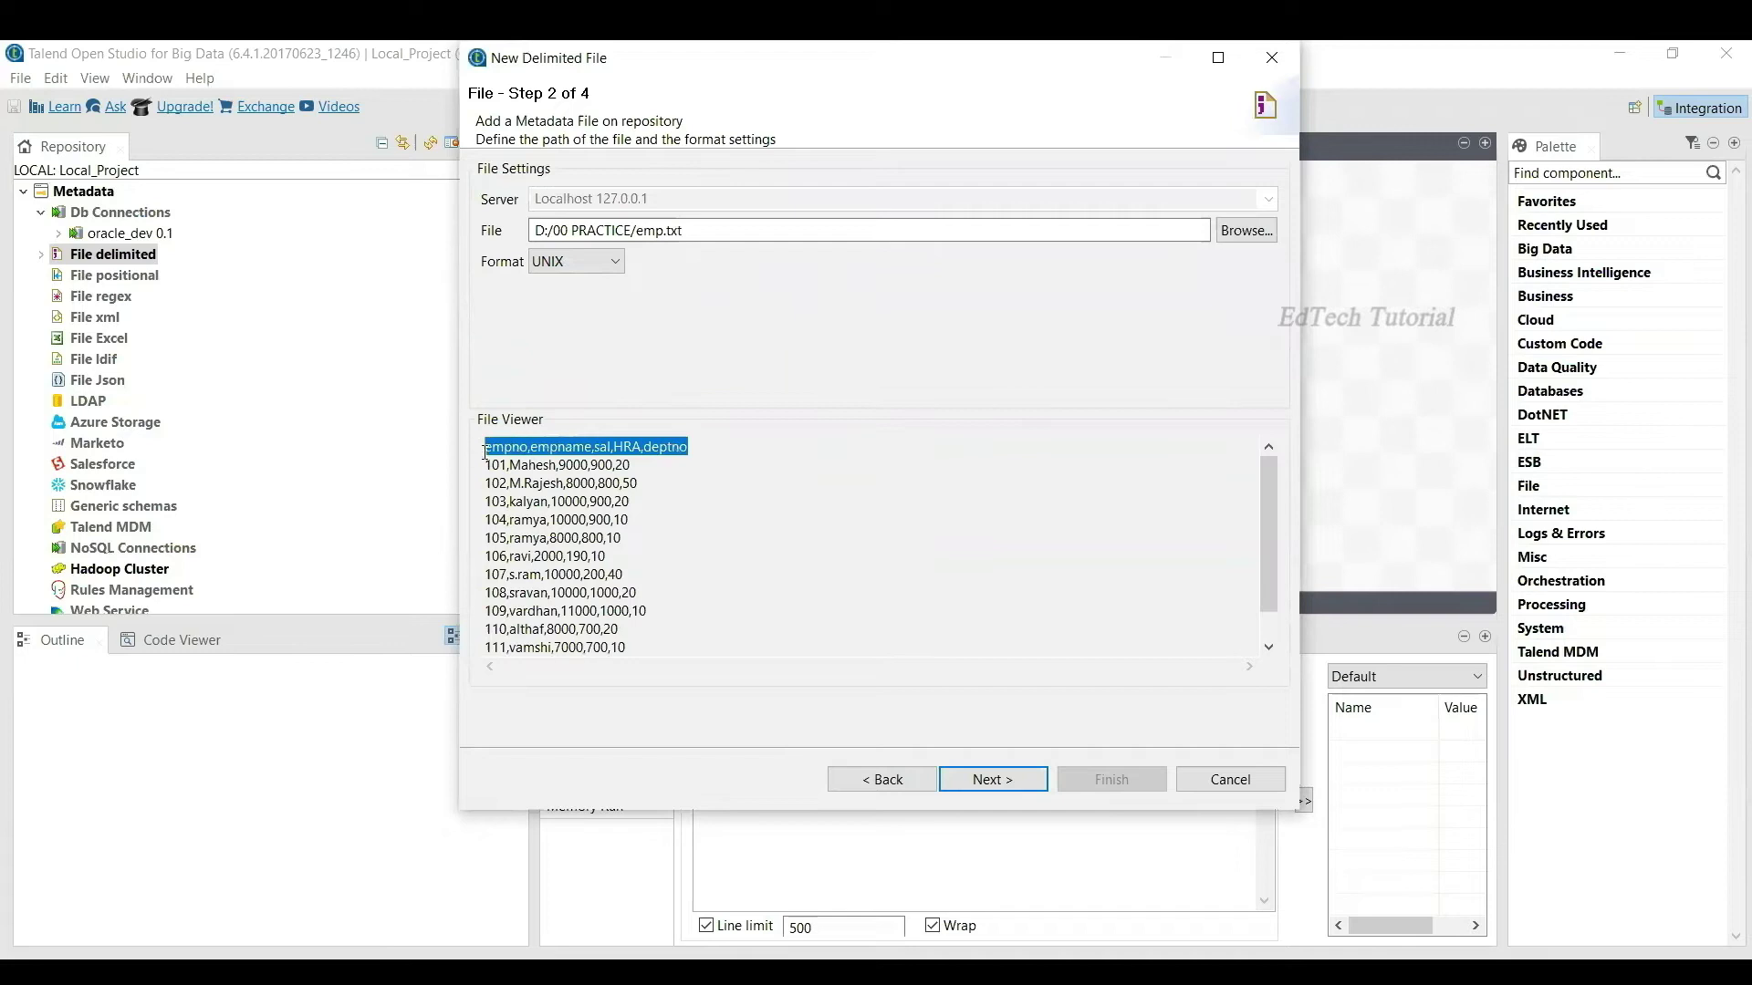
left_click(488, 468)
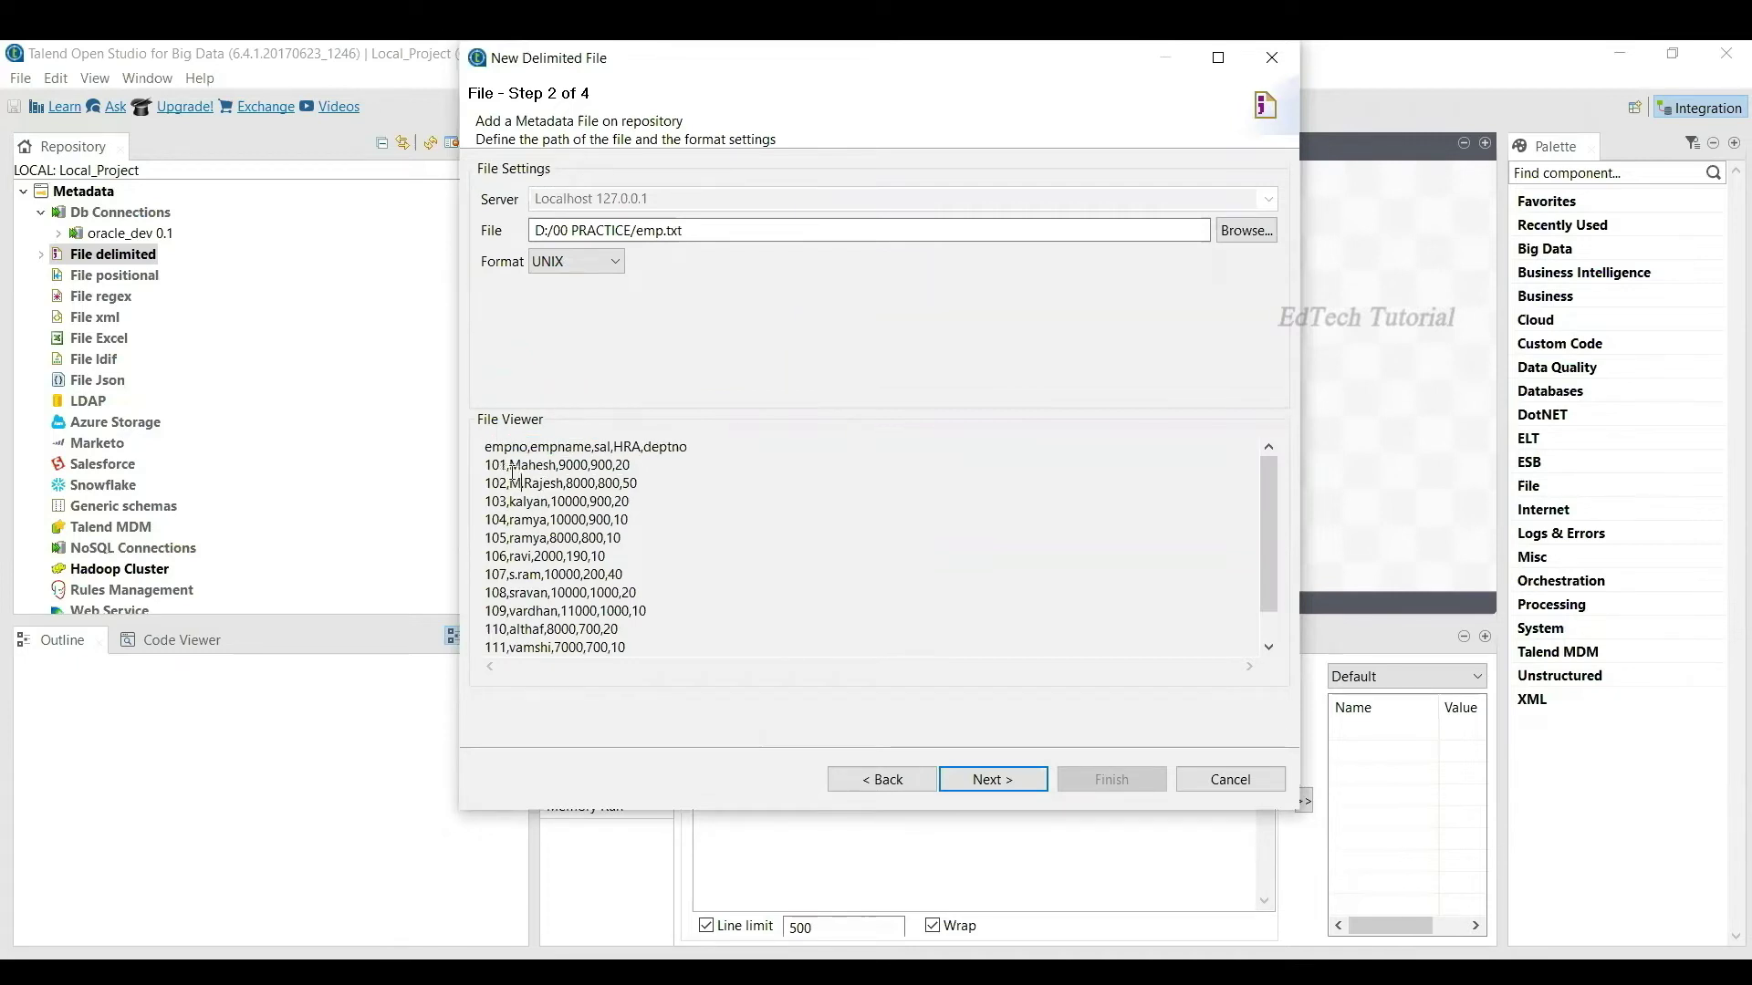
key("shift+End")
key("Down")
Step: Parse emp.txt with a Comma field separator and the first row as column names
left_click(995, 779)
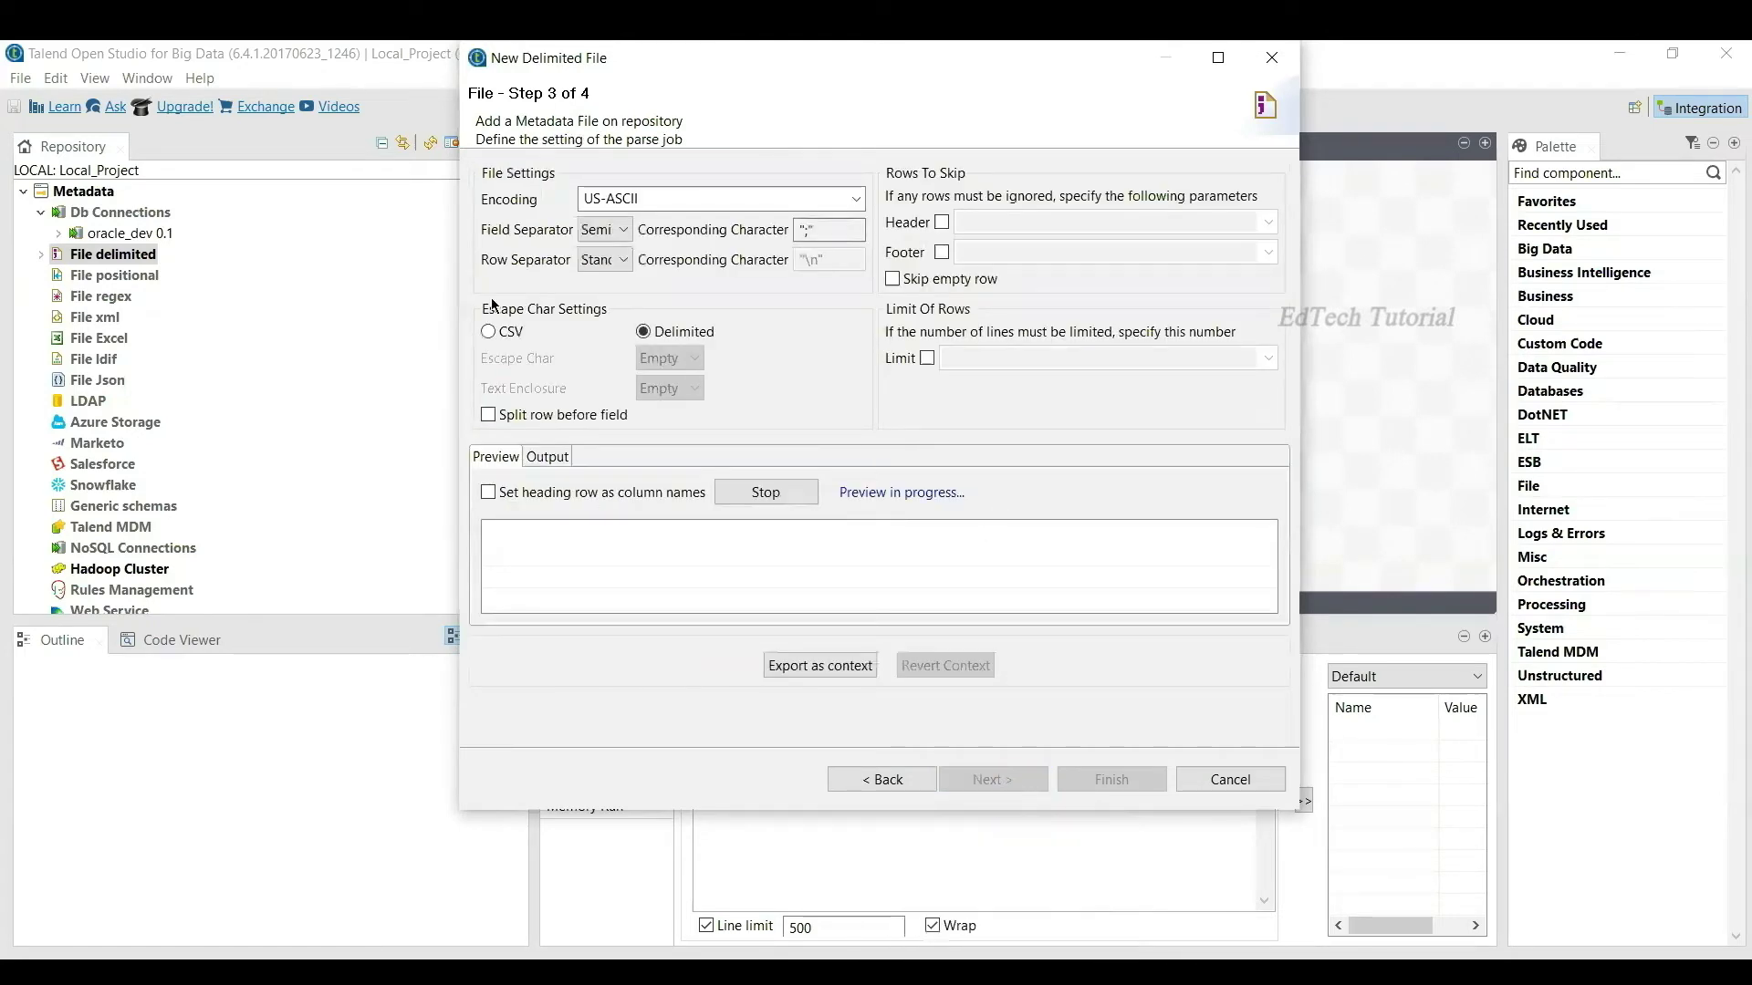
left_click(624, 231)
left_click(610, 272)
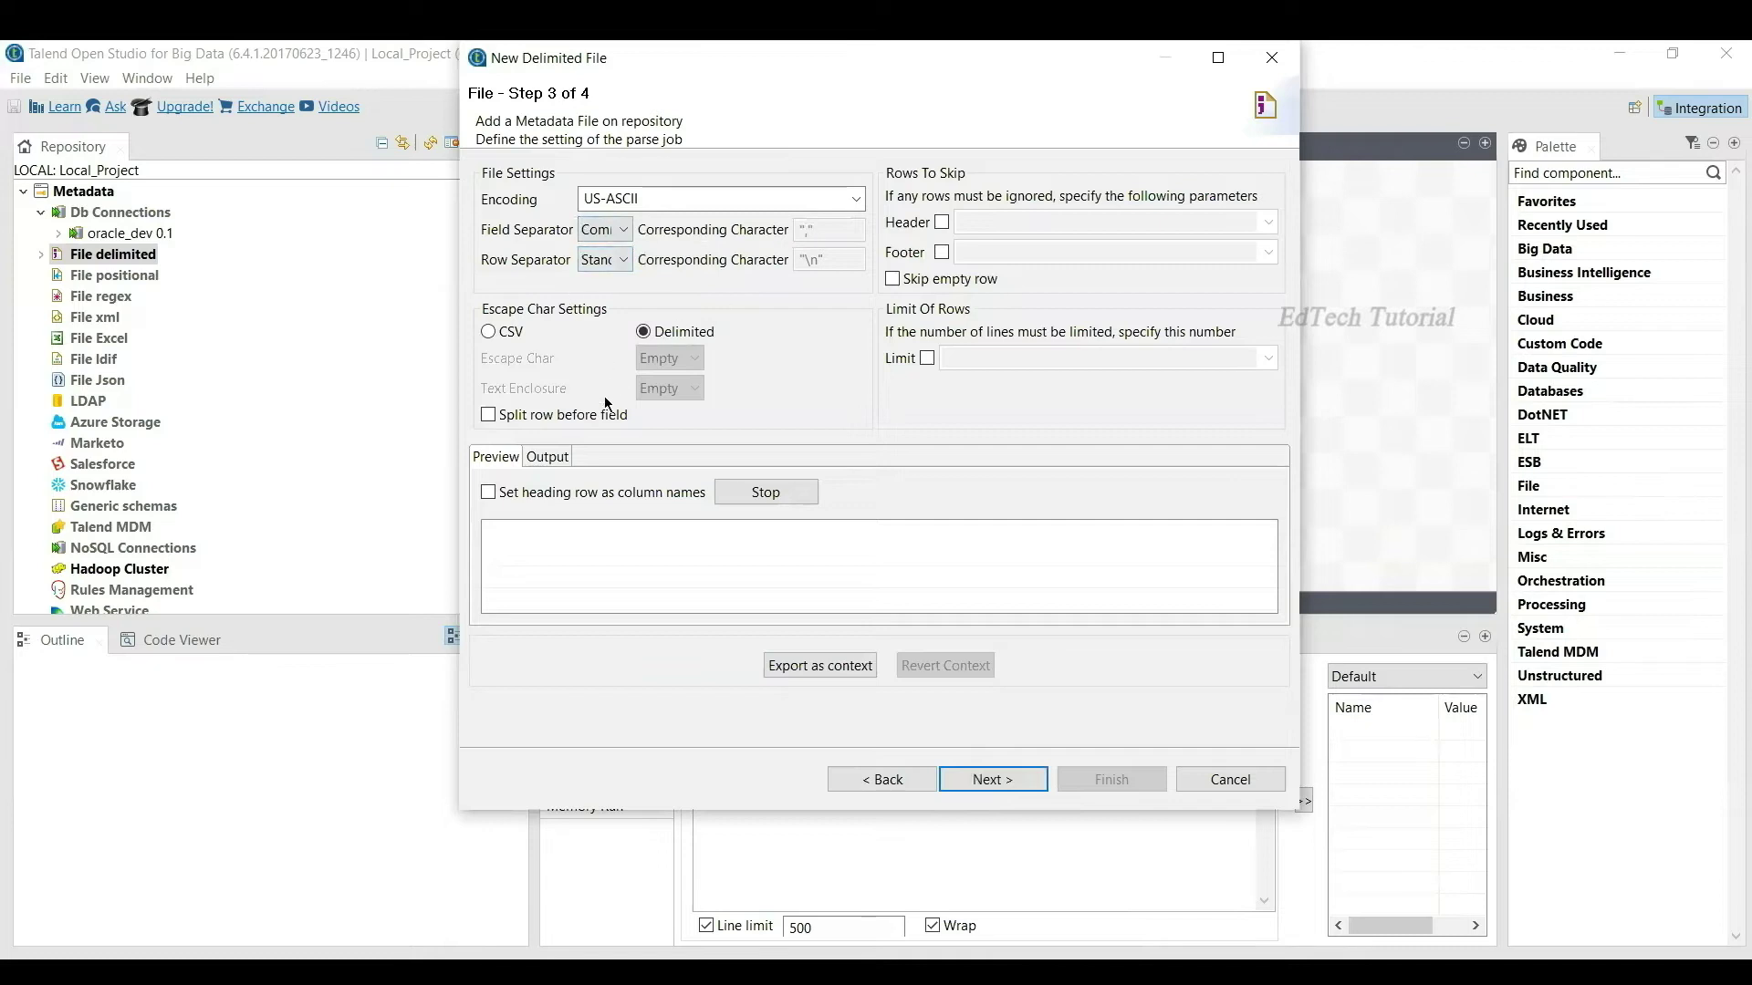
left_click(489, 493)
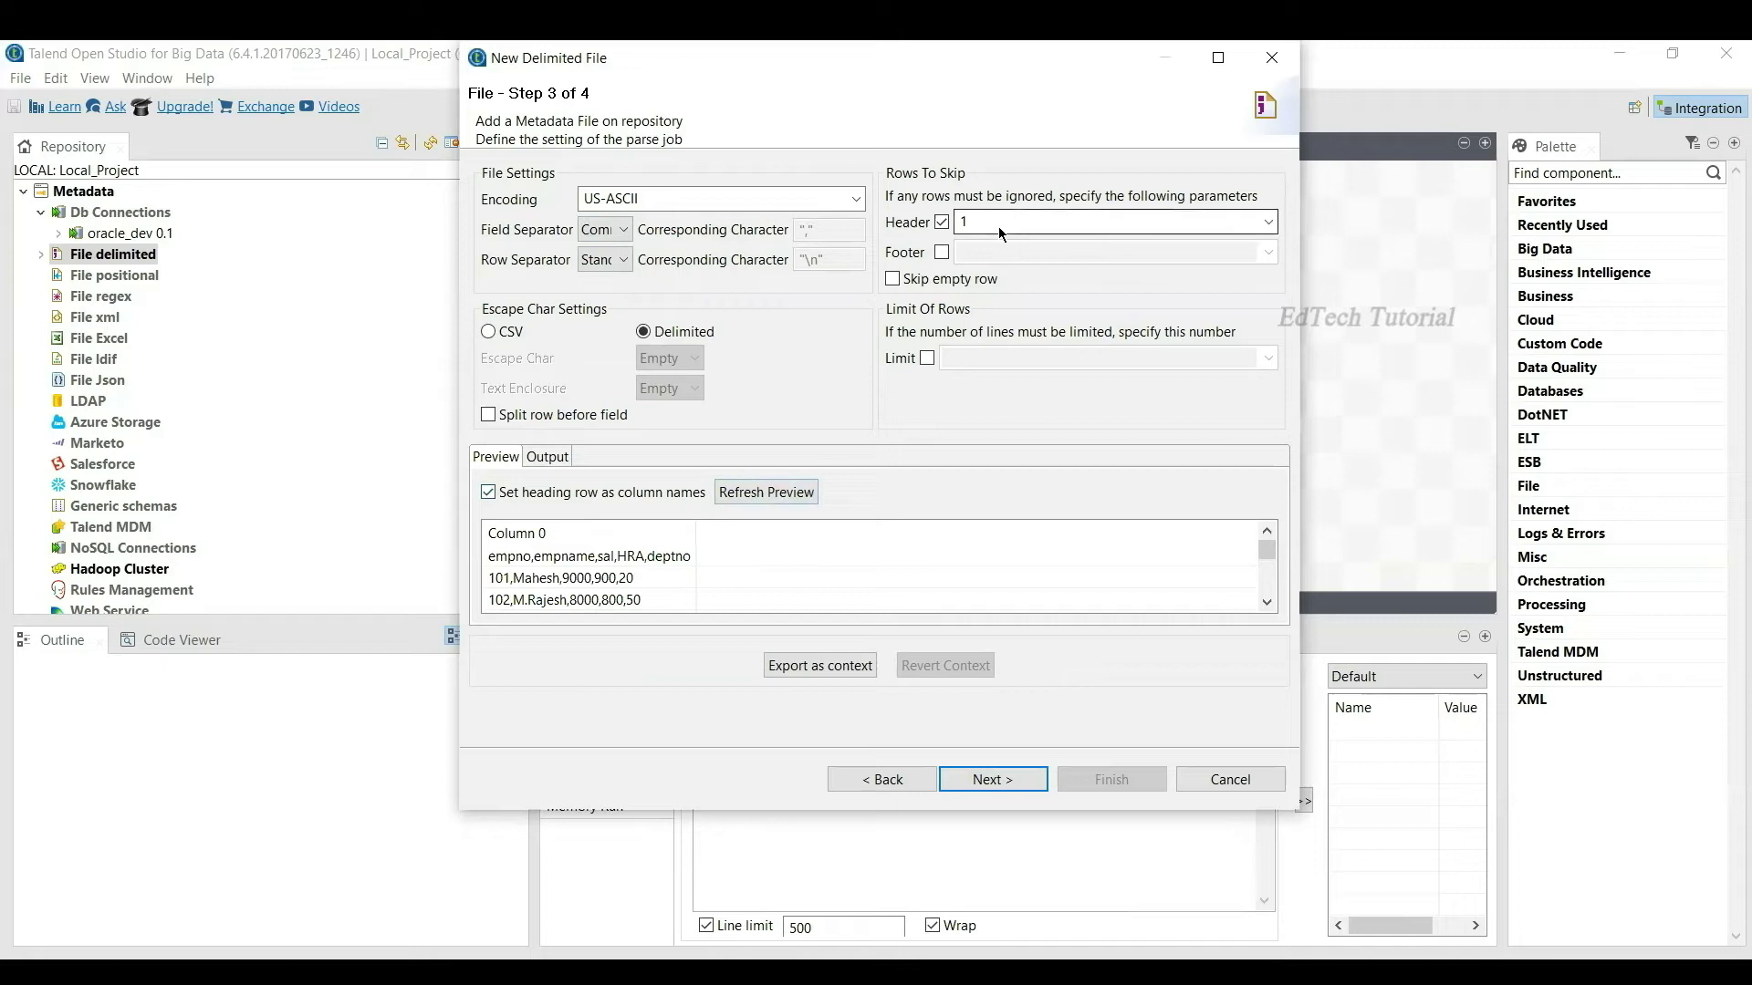
left_click(490, 492)
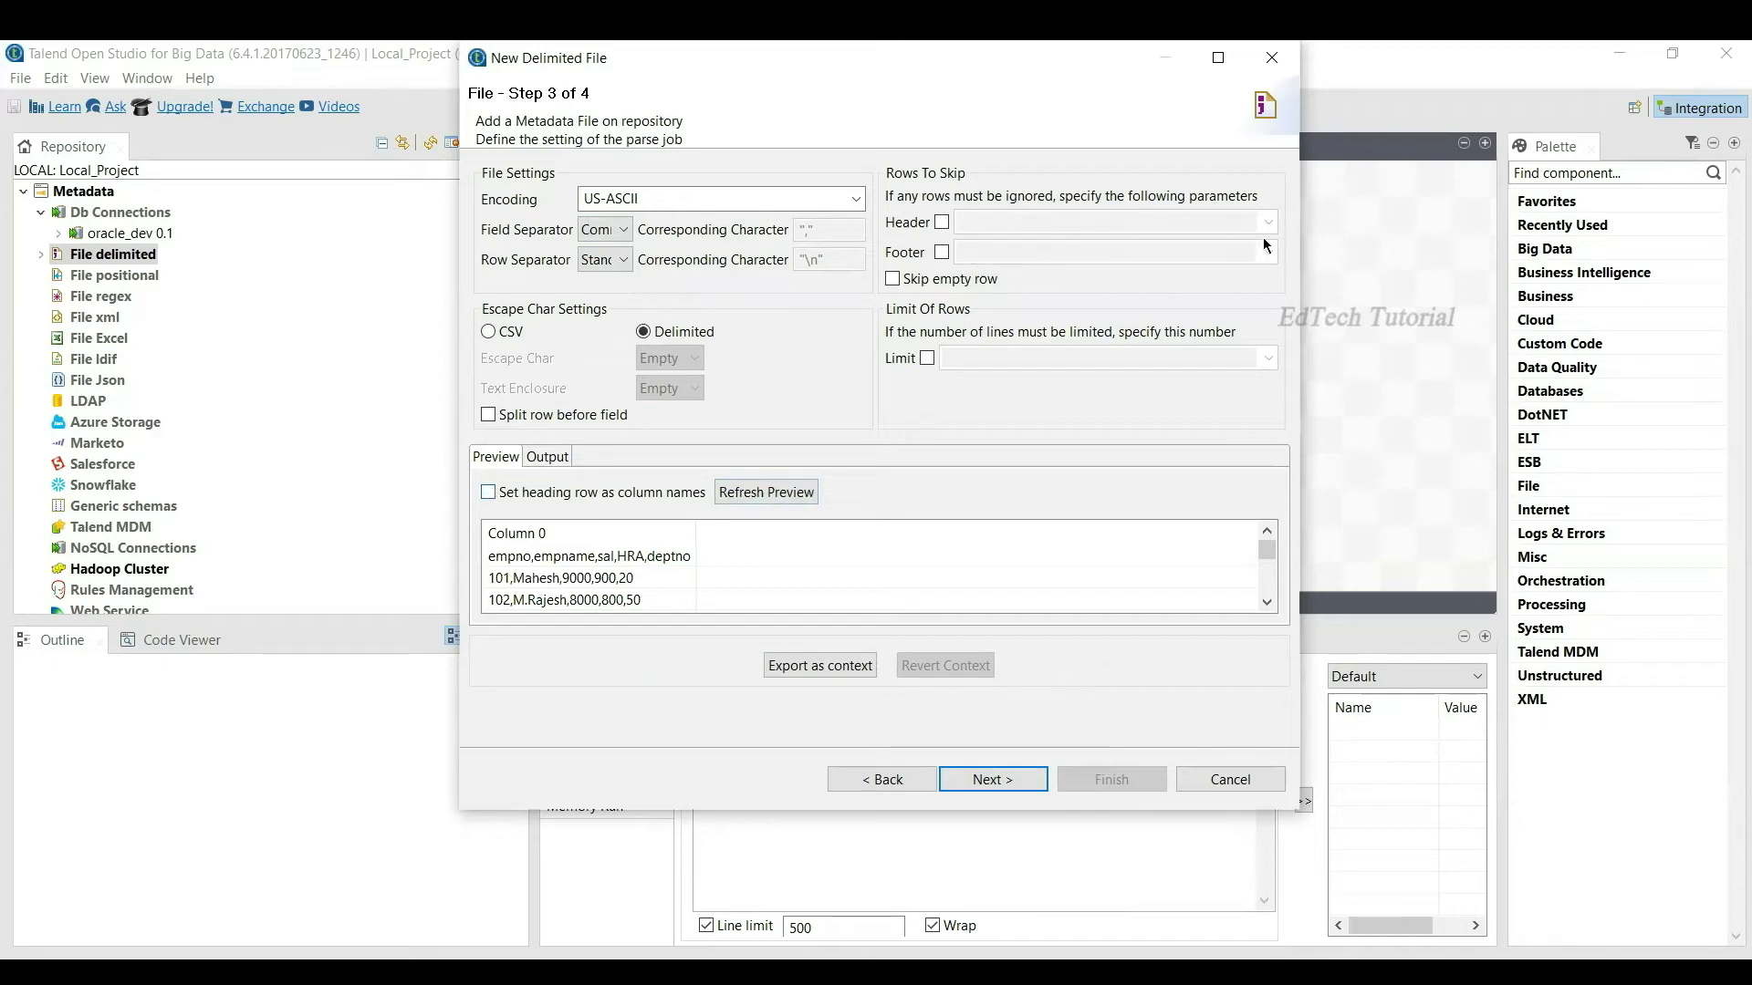
left_click(489, 493)
left_click(766, 493)
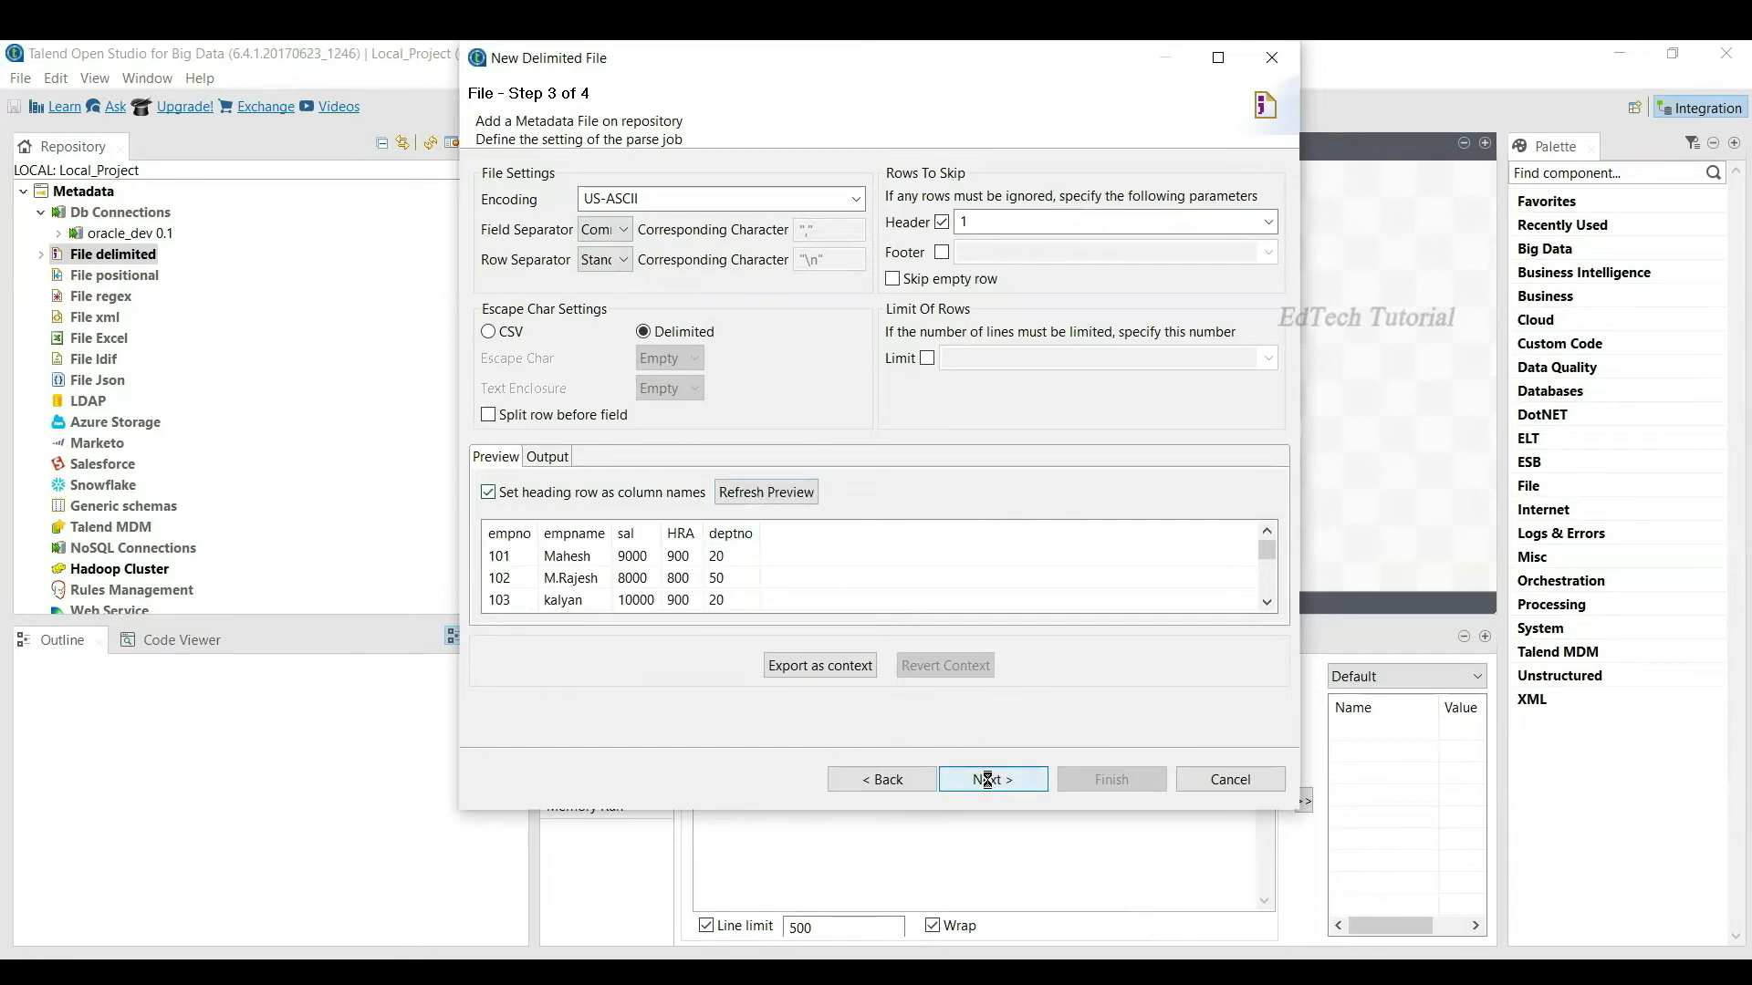
left_click(987, 779)
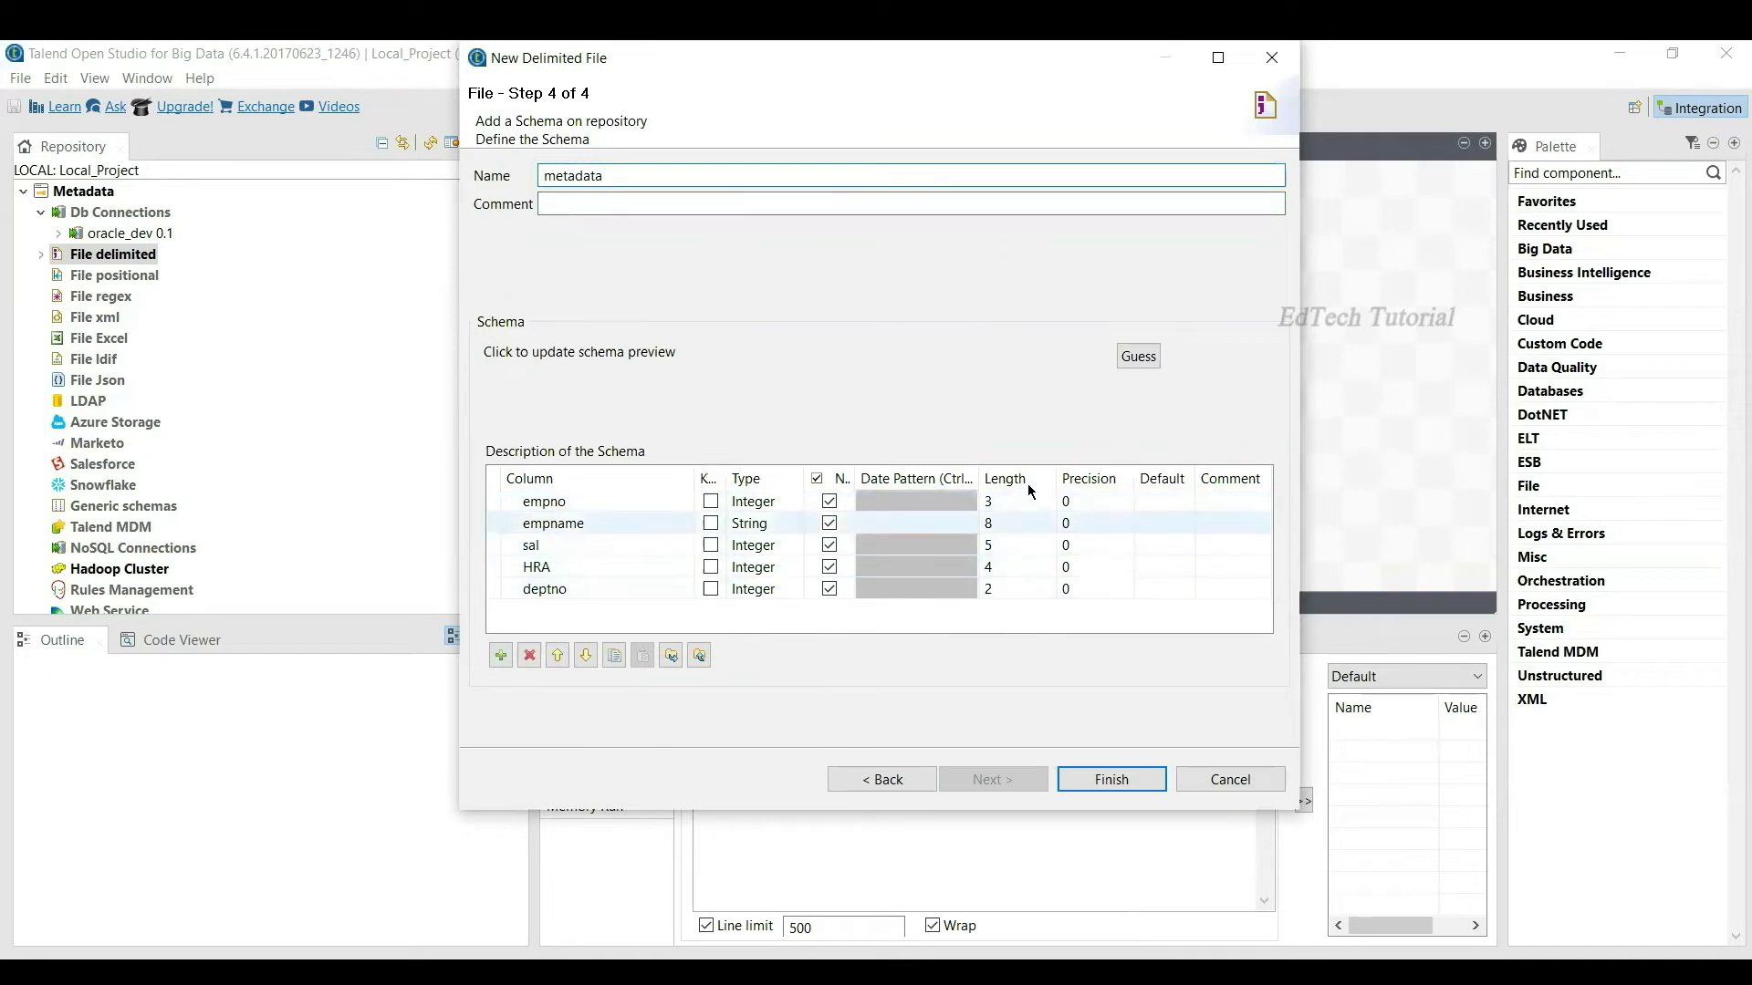
Step: Set column lengths: empno 5, empname 20, HRA 5, deptno 5
left_click(1007, 502)
type("5")
left_click(1015, 520)
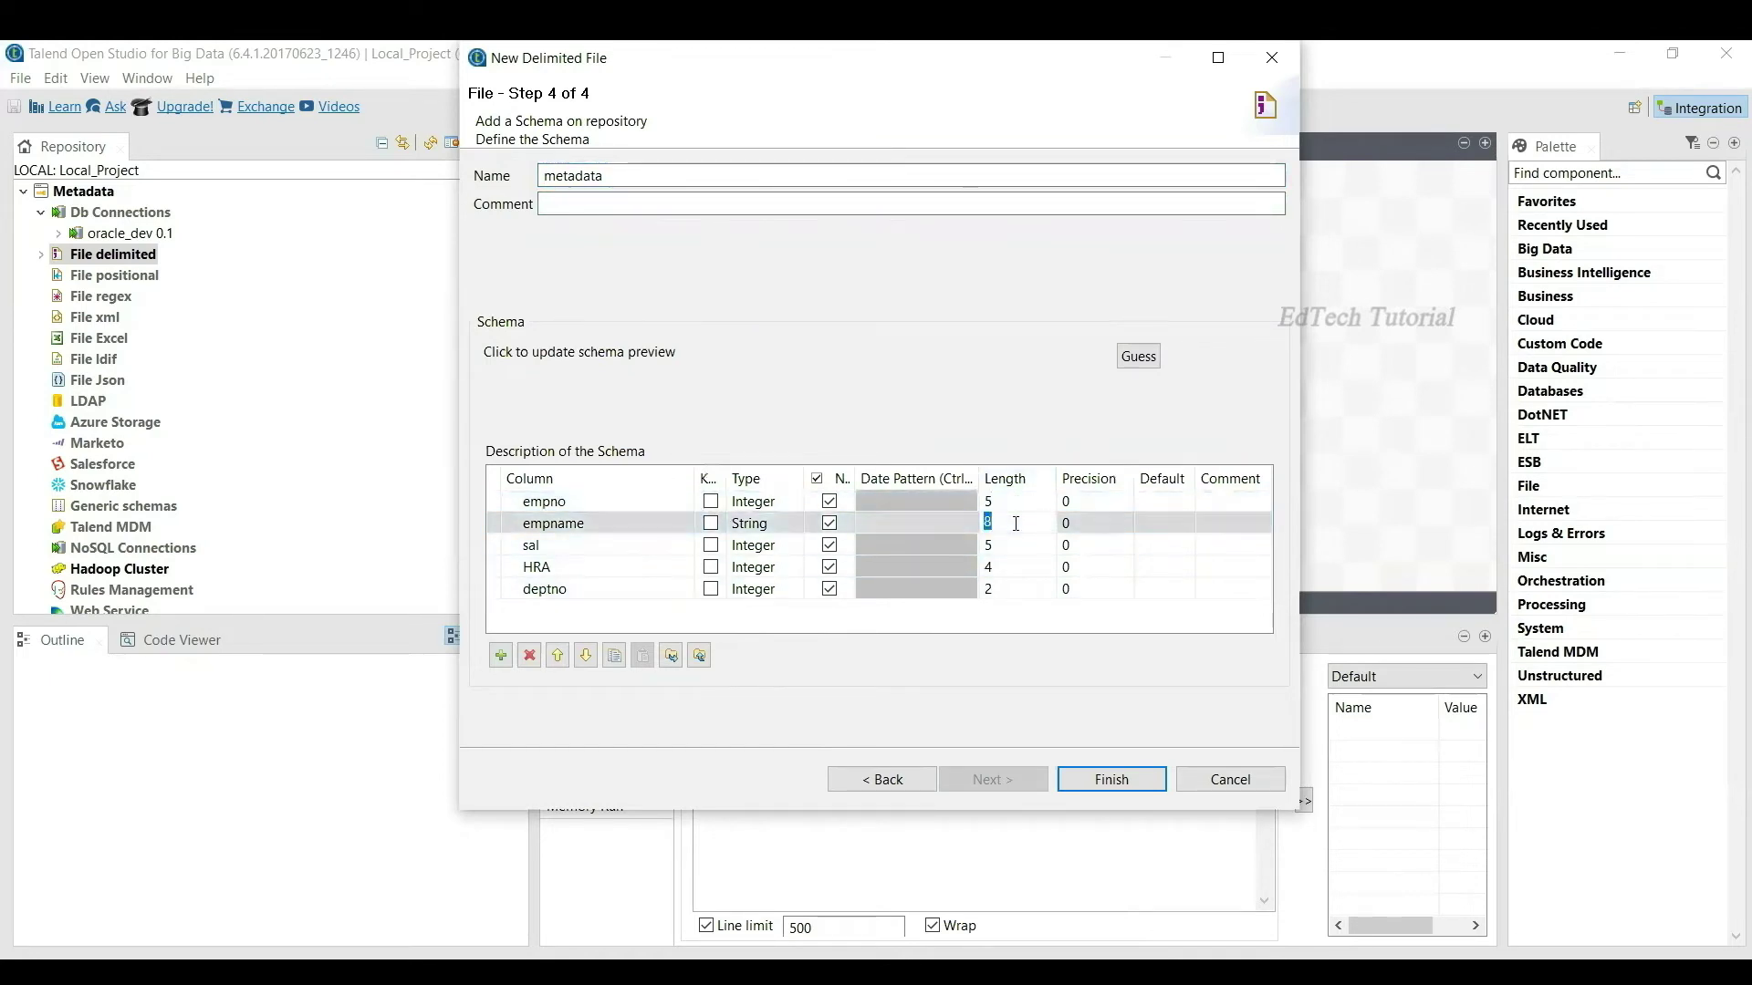
type("20")
left_click(999, 566)
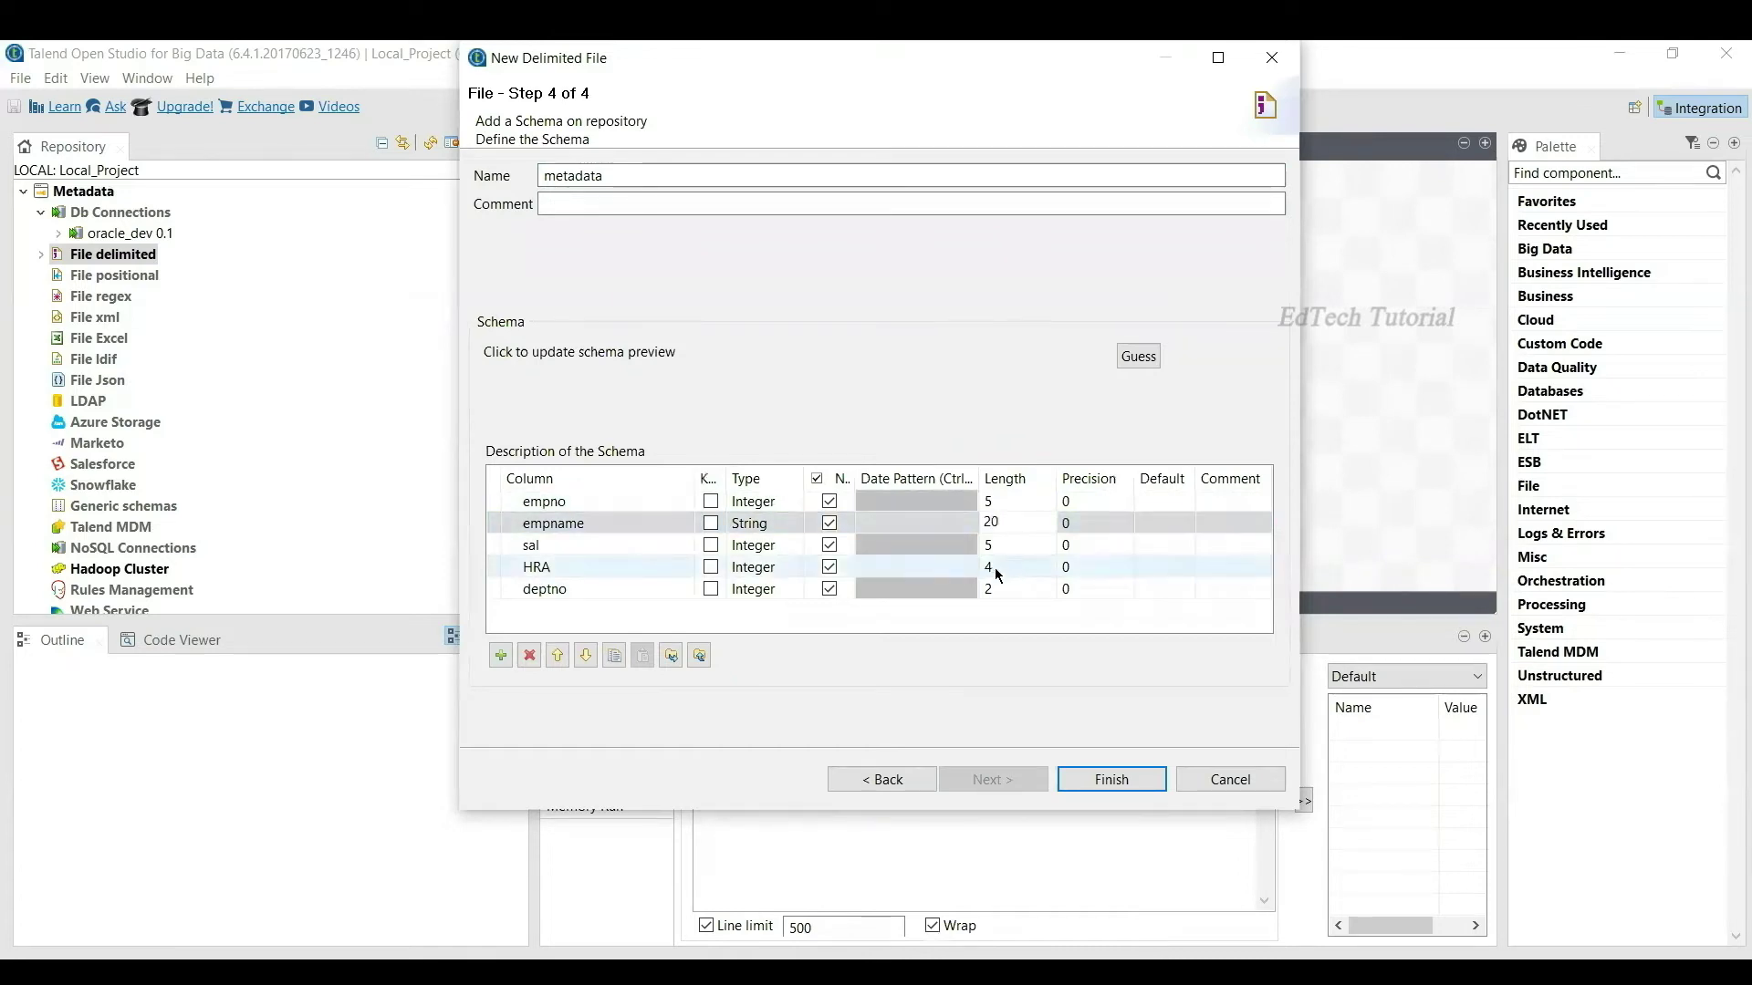
type("5")
left_click(1017, 588)
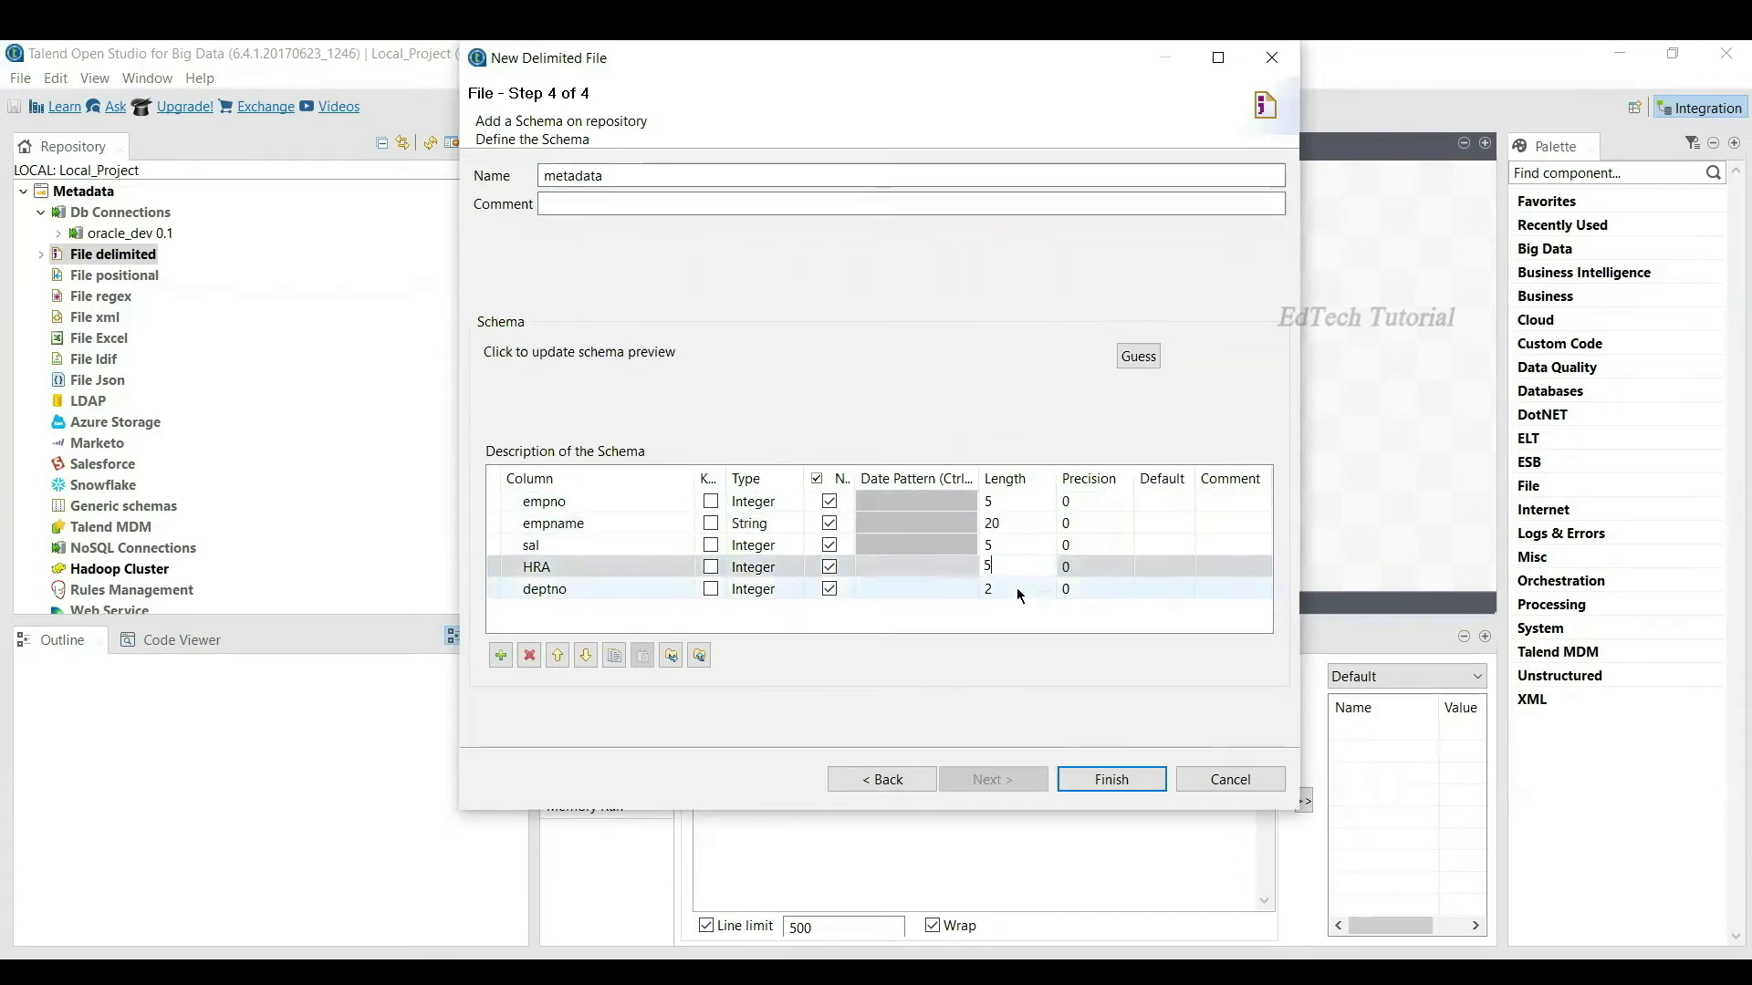
type("5")
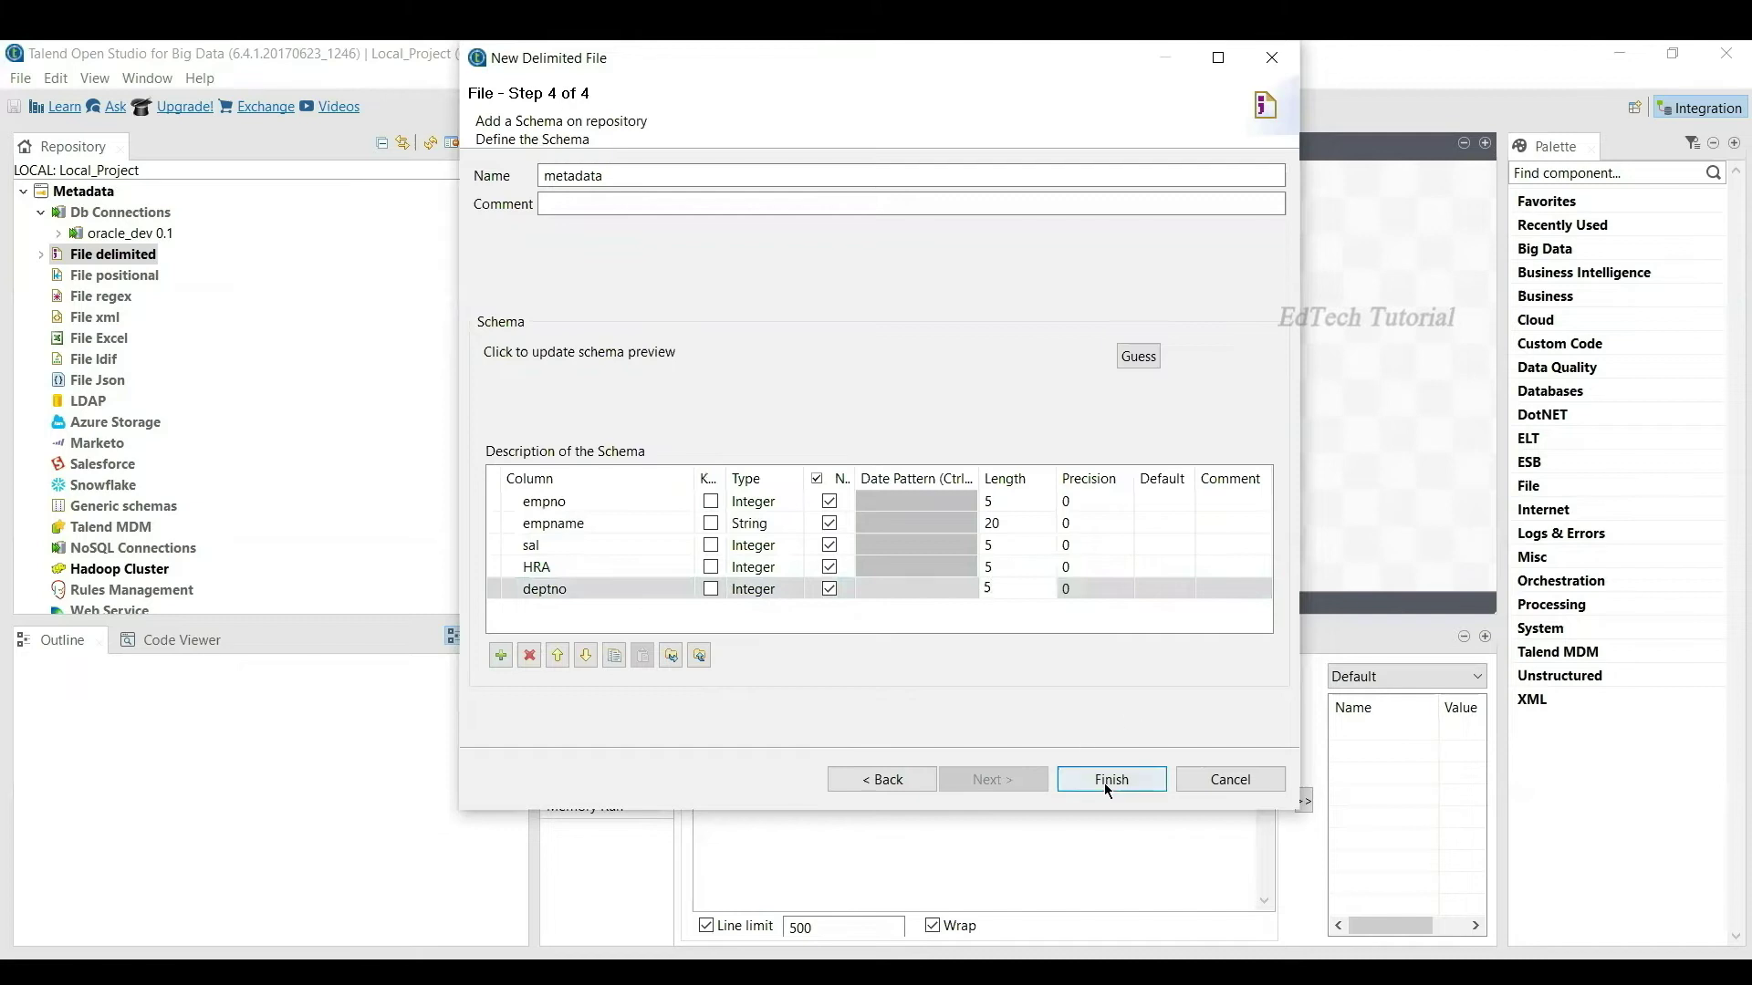
Step: Save the emp metadata and drop it from the repository onto the job canvas
left_click(1106, 781)
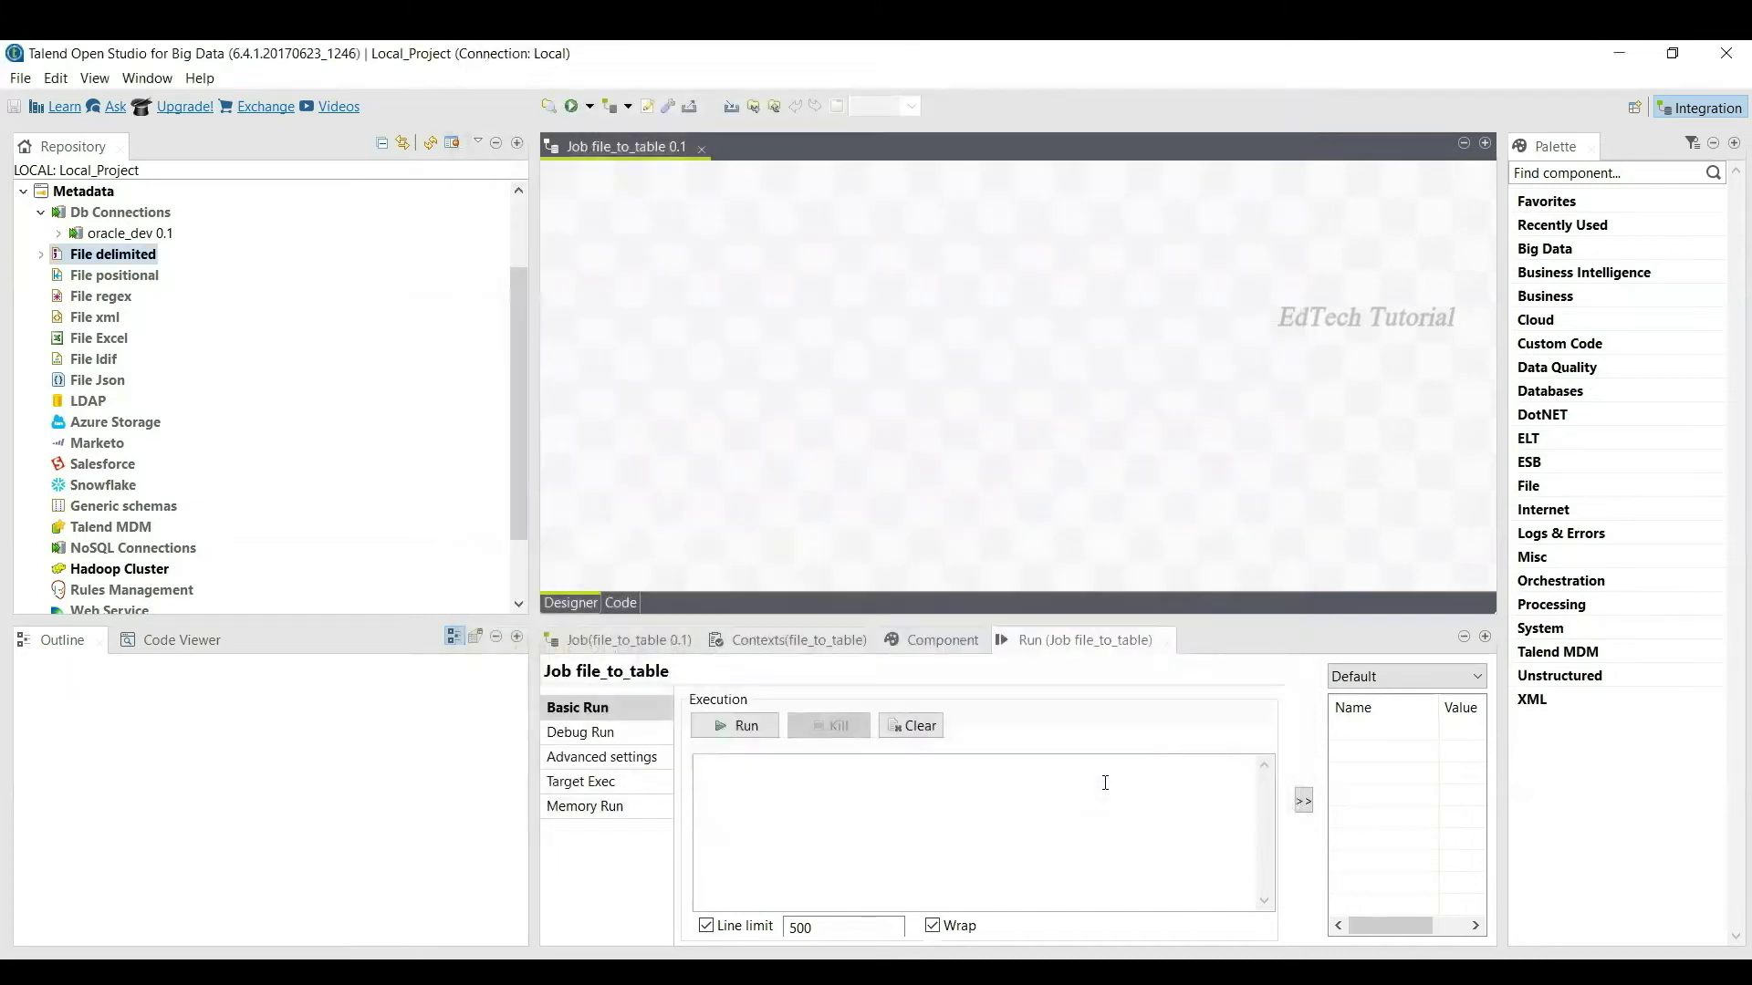
left_click(41, 255)
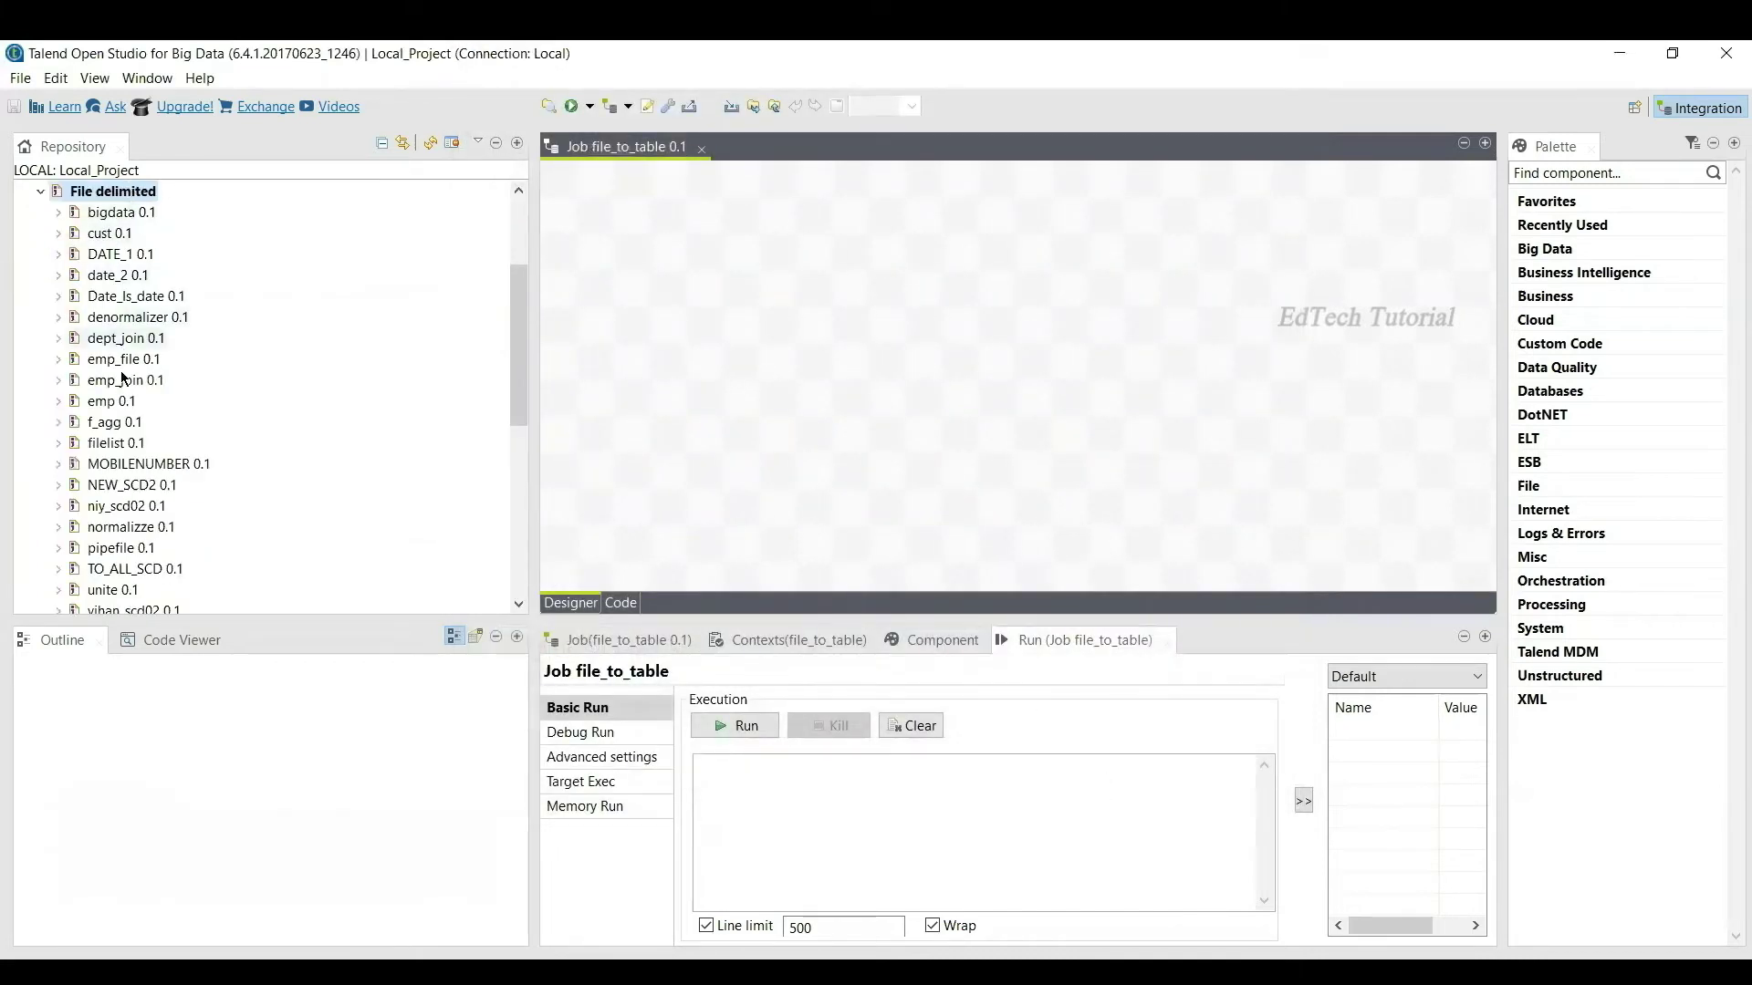
left_click_drag(127, 407, 682, 325)
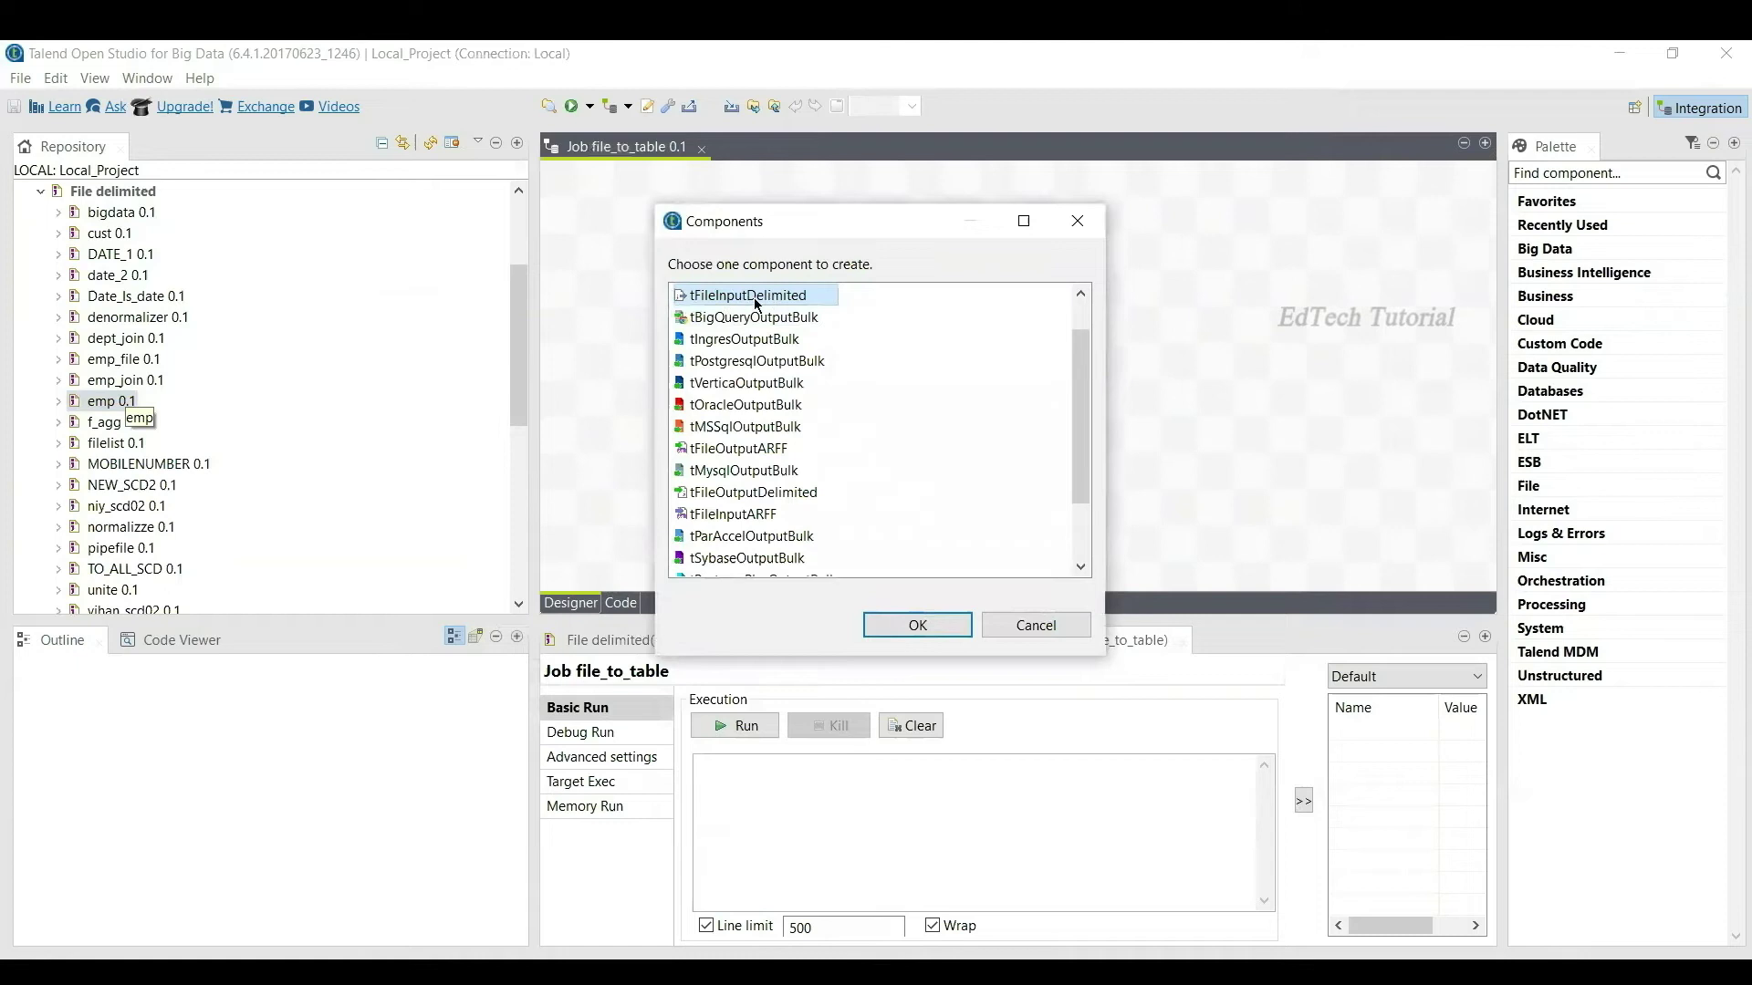
Step: Add emp as a tFileInputDelimited and oracle_dev as a tOracleOutput component
left_click(917, 625)
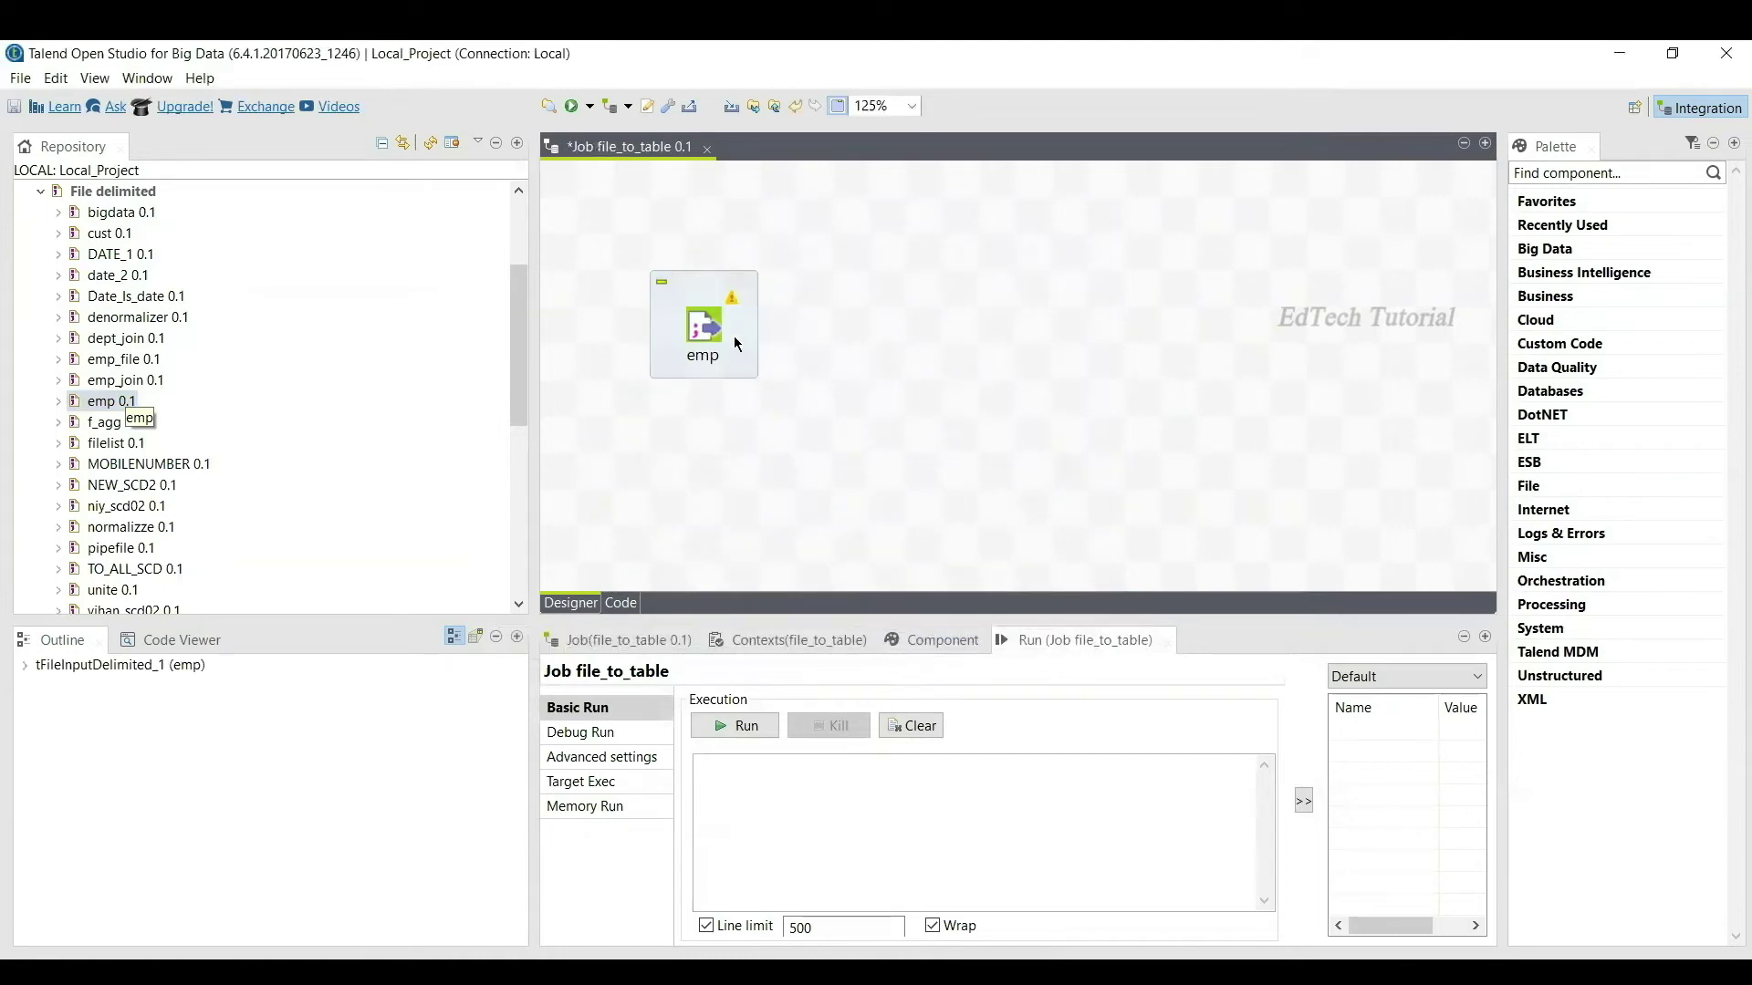
left_click_drag(518, 310, 522, 279)
left_click_drag(134, 261, 1083, 342)
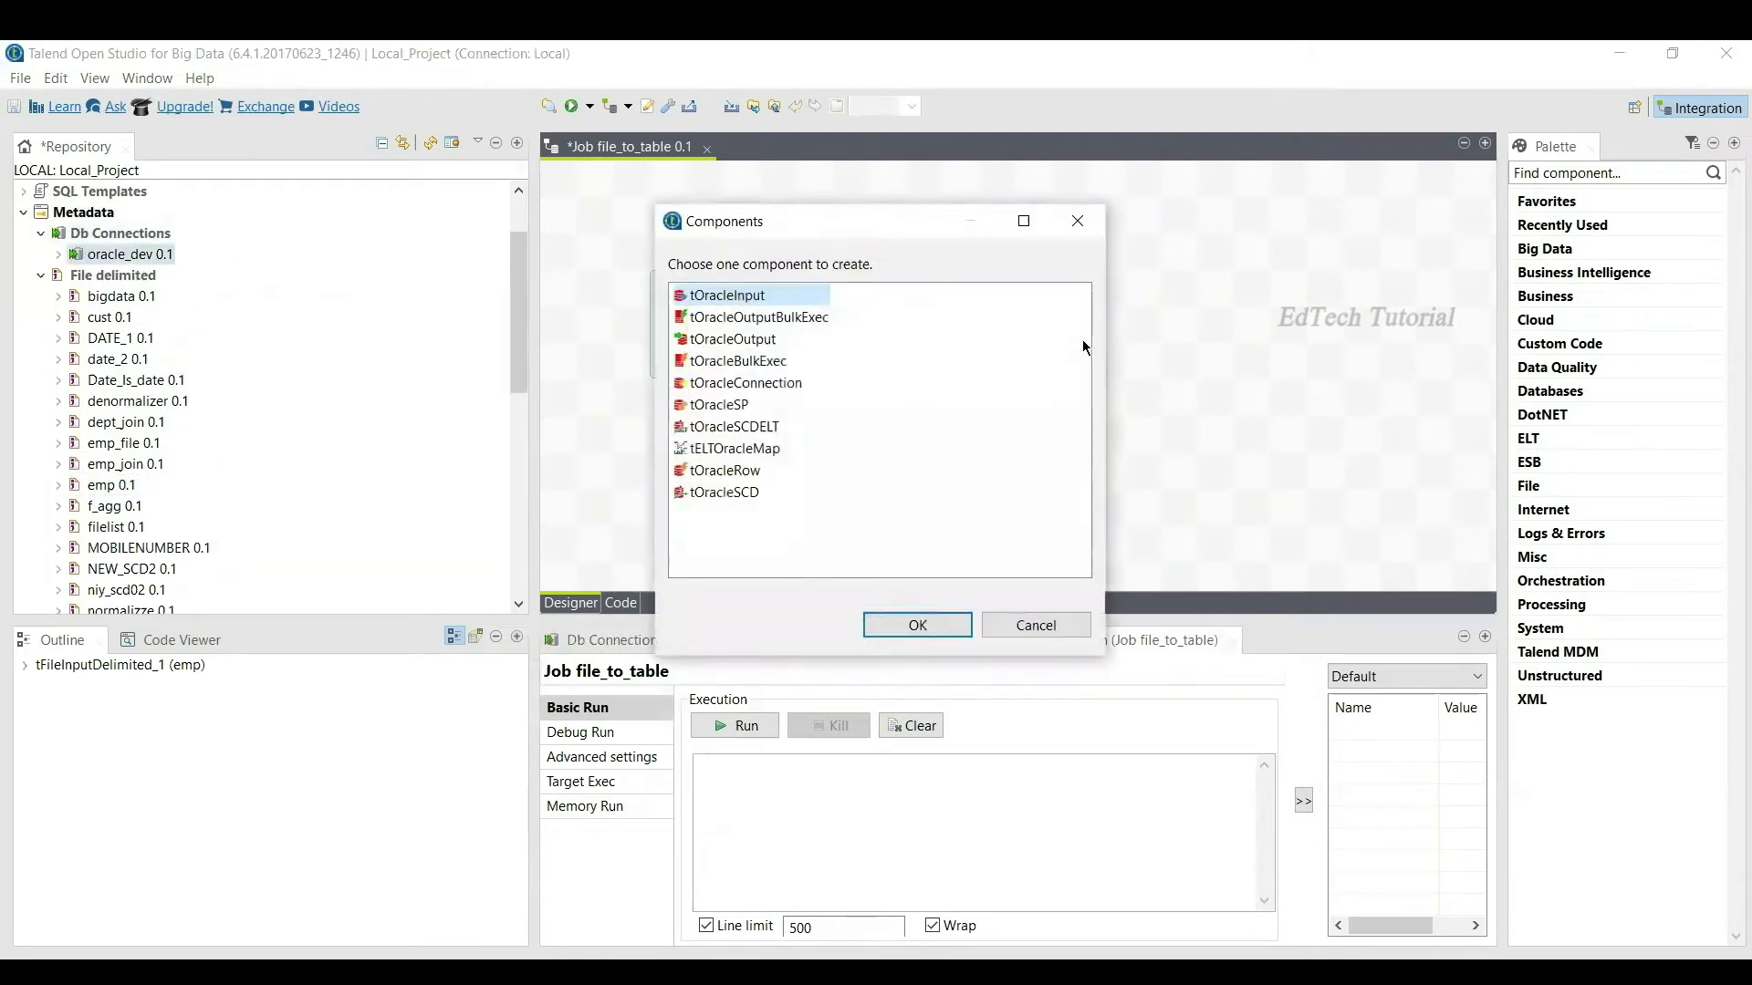
left_click(733, 339)
left_click(918, 625)
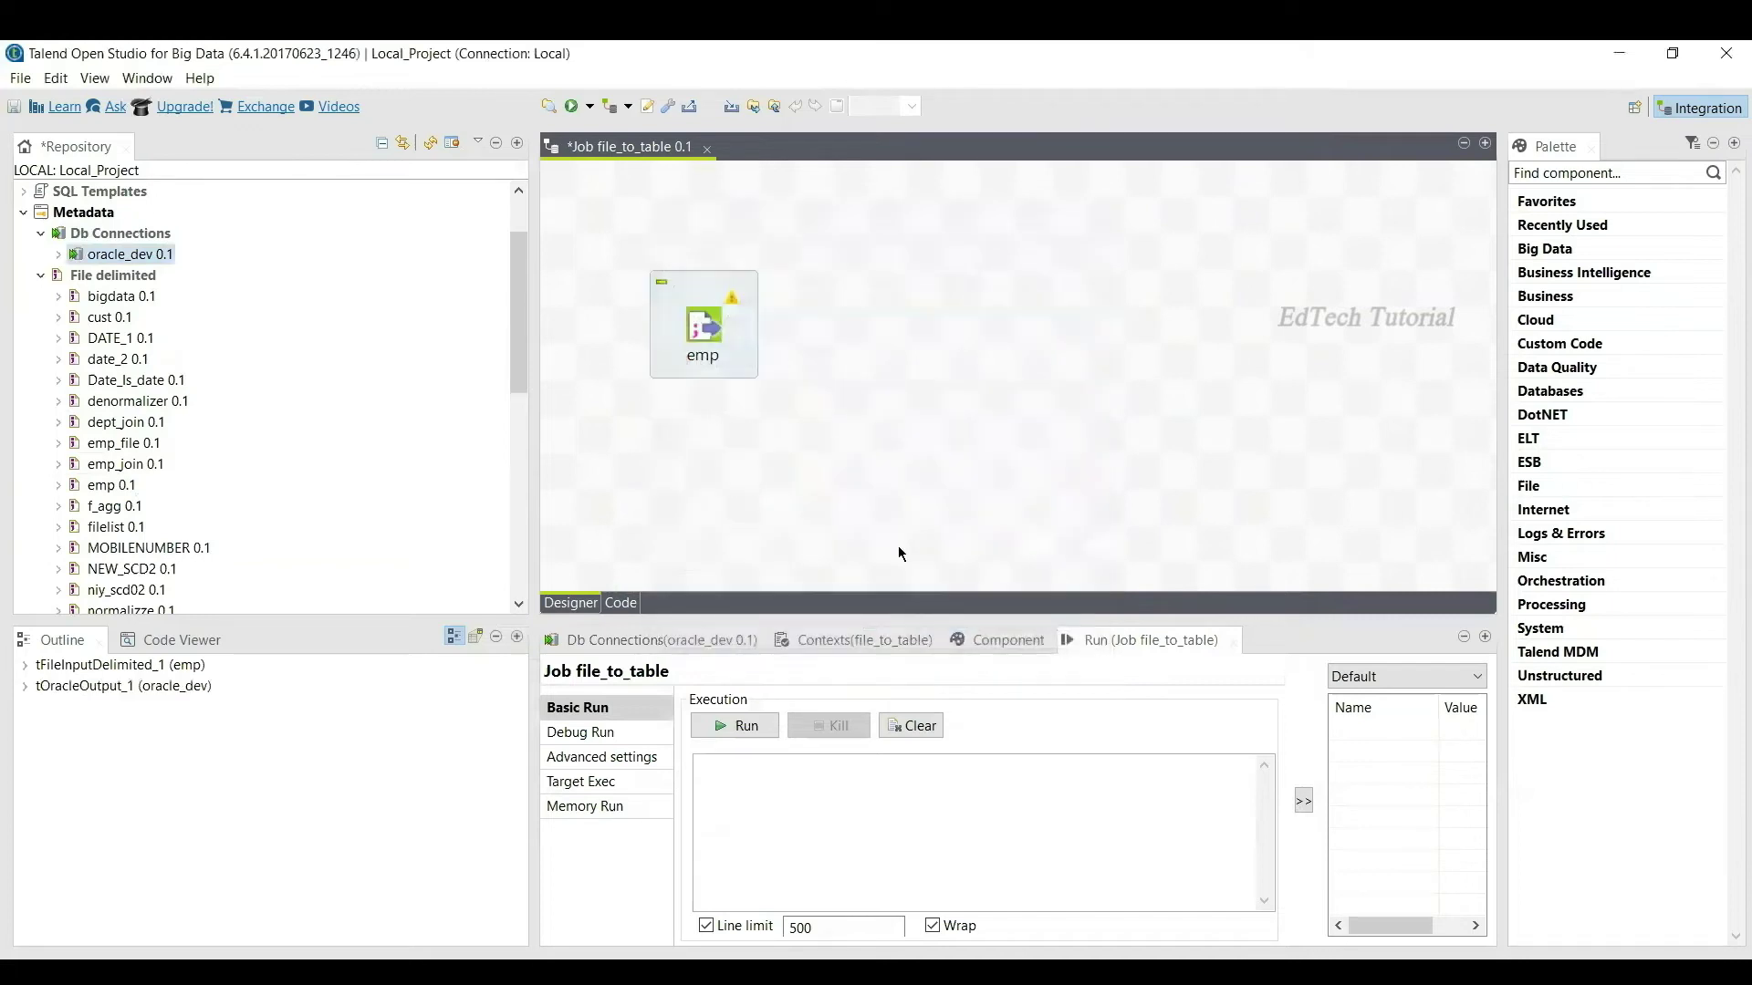
left_click_drag(692, 324, 726, 320)
Step: Link emp to oracle_dev with a Main row connection (row1)
left_click(716, 335)
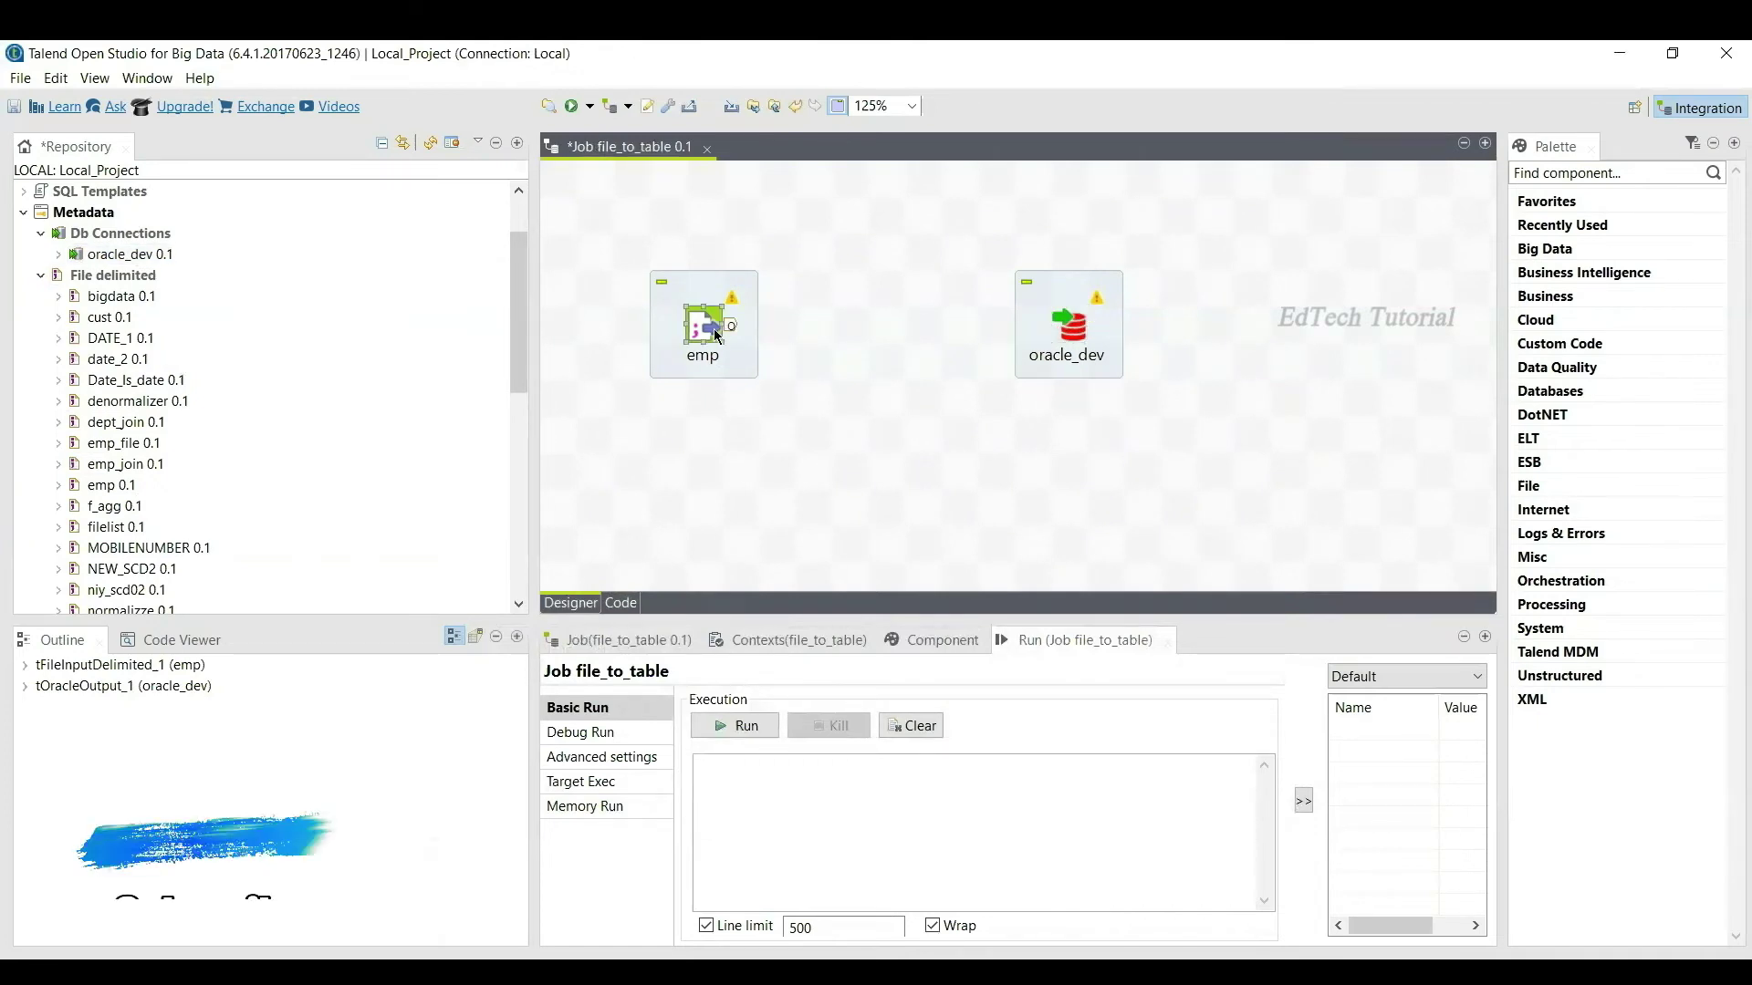
right_click(713, 328)
mouse_move(774, 346)
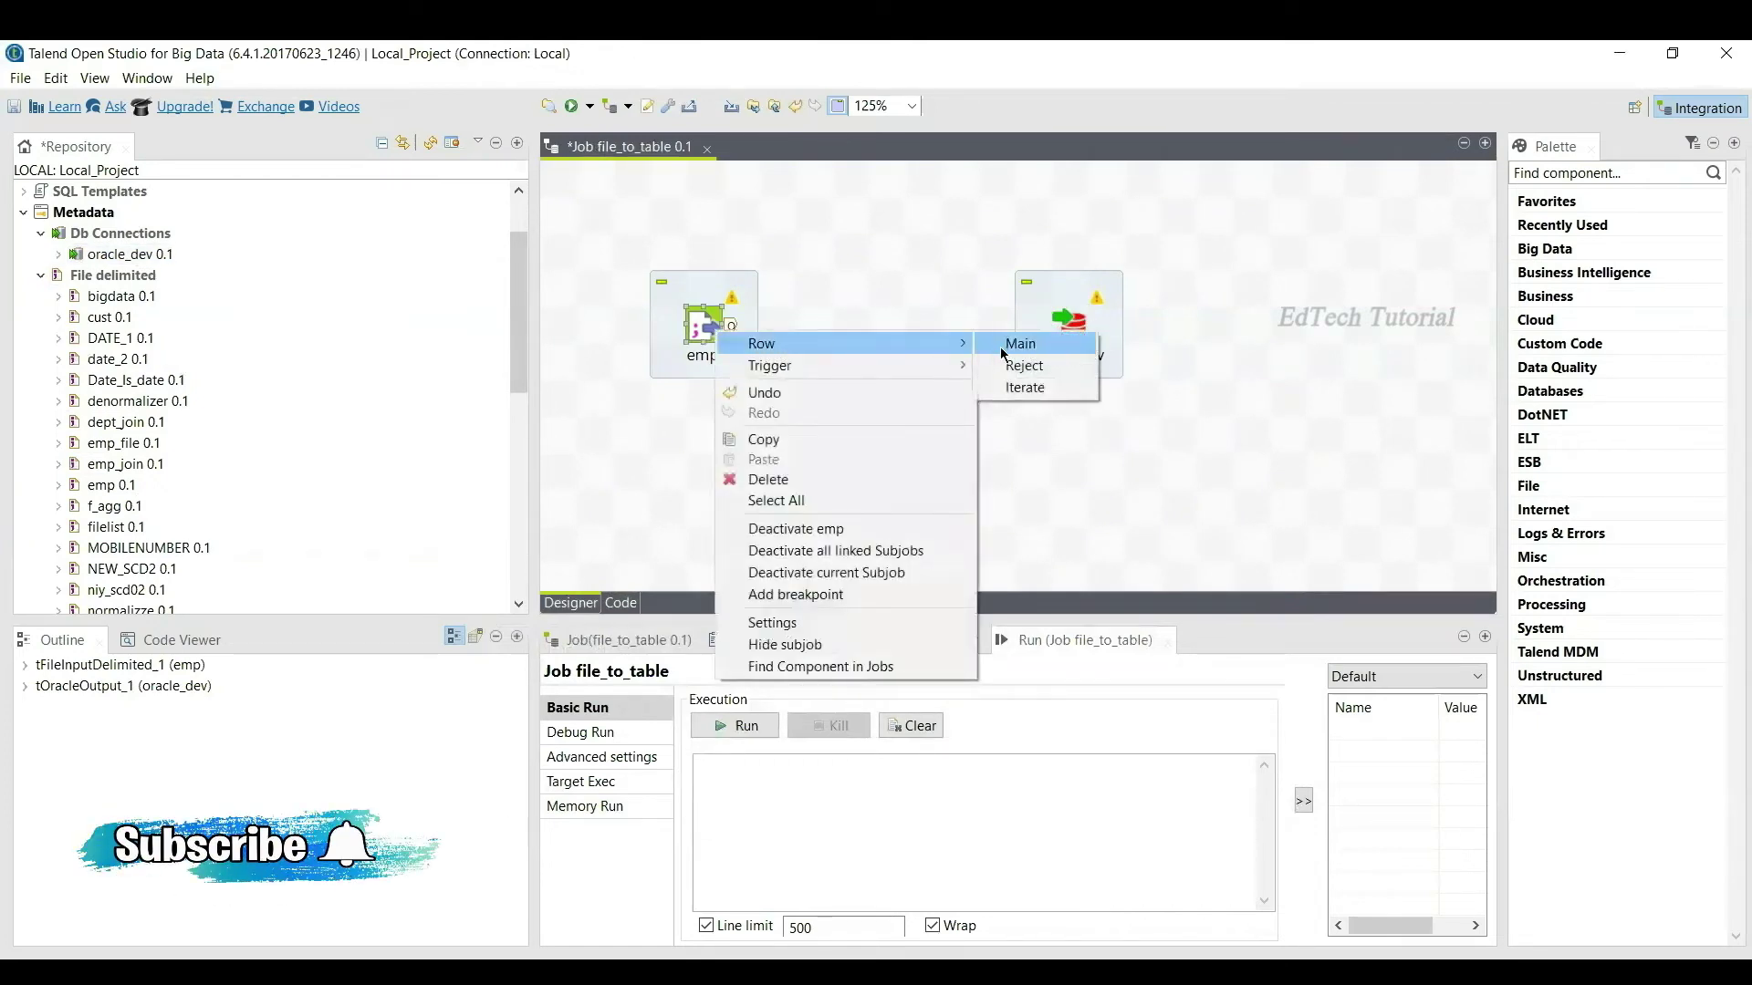
left_click(995, 343)
left_click(1068, 327)
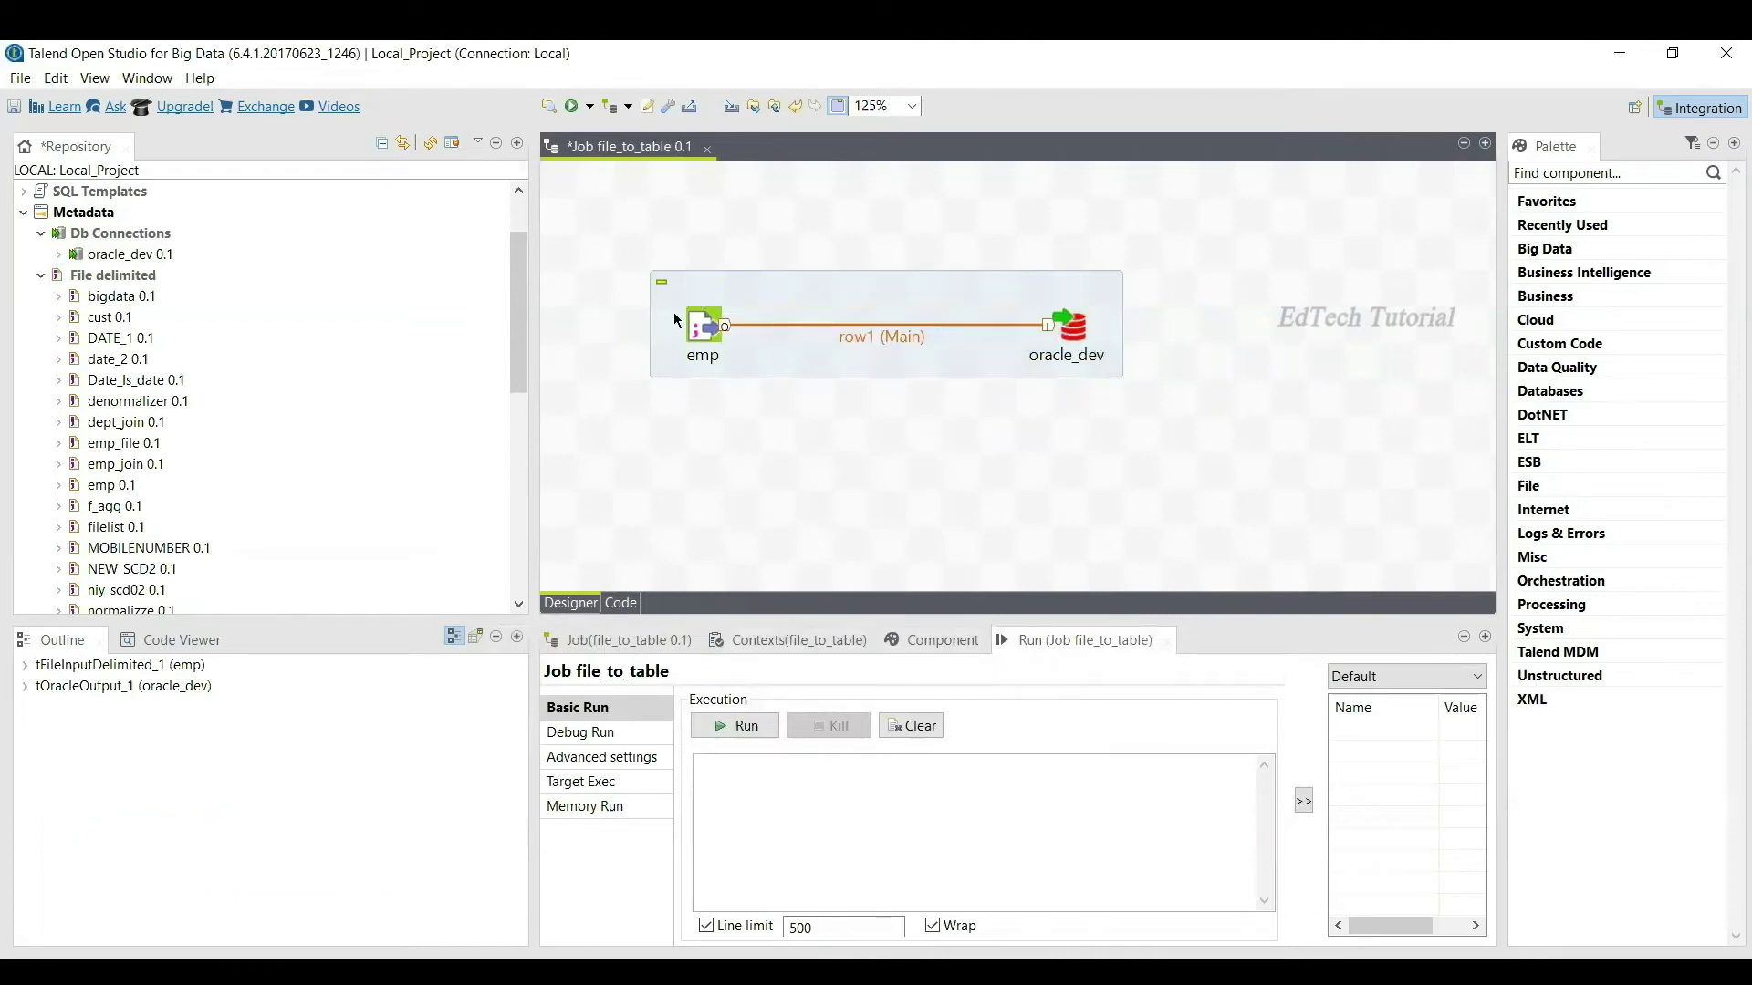
Step: Point oracle_dev at table EMP_31 with action 'Drop table if exists and create'
double_click(1078, 342)
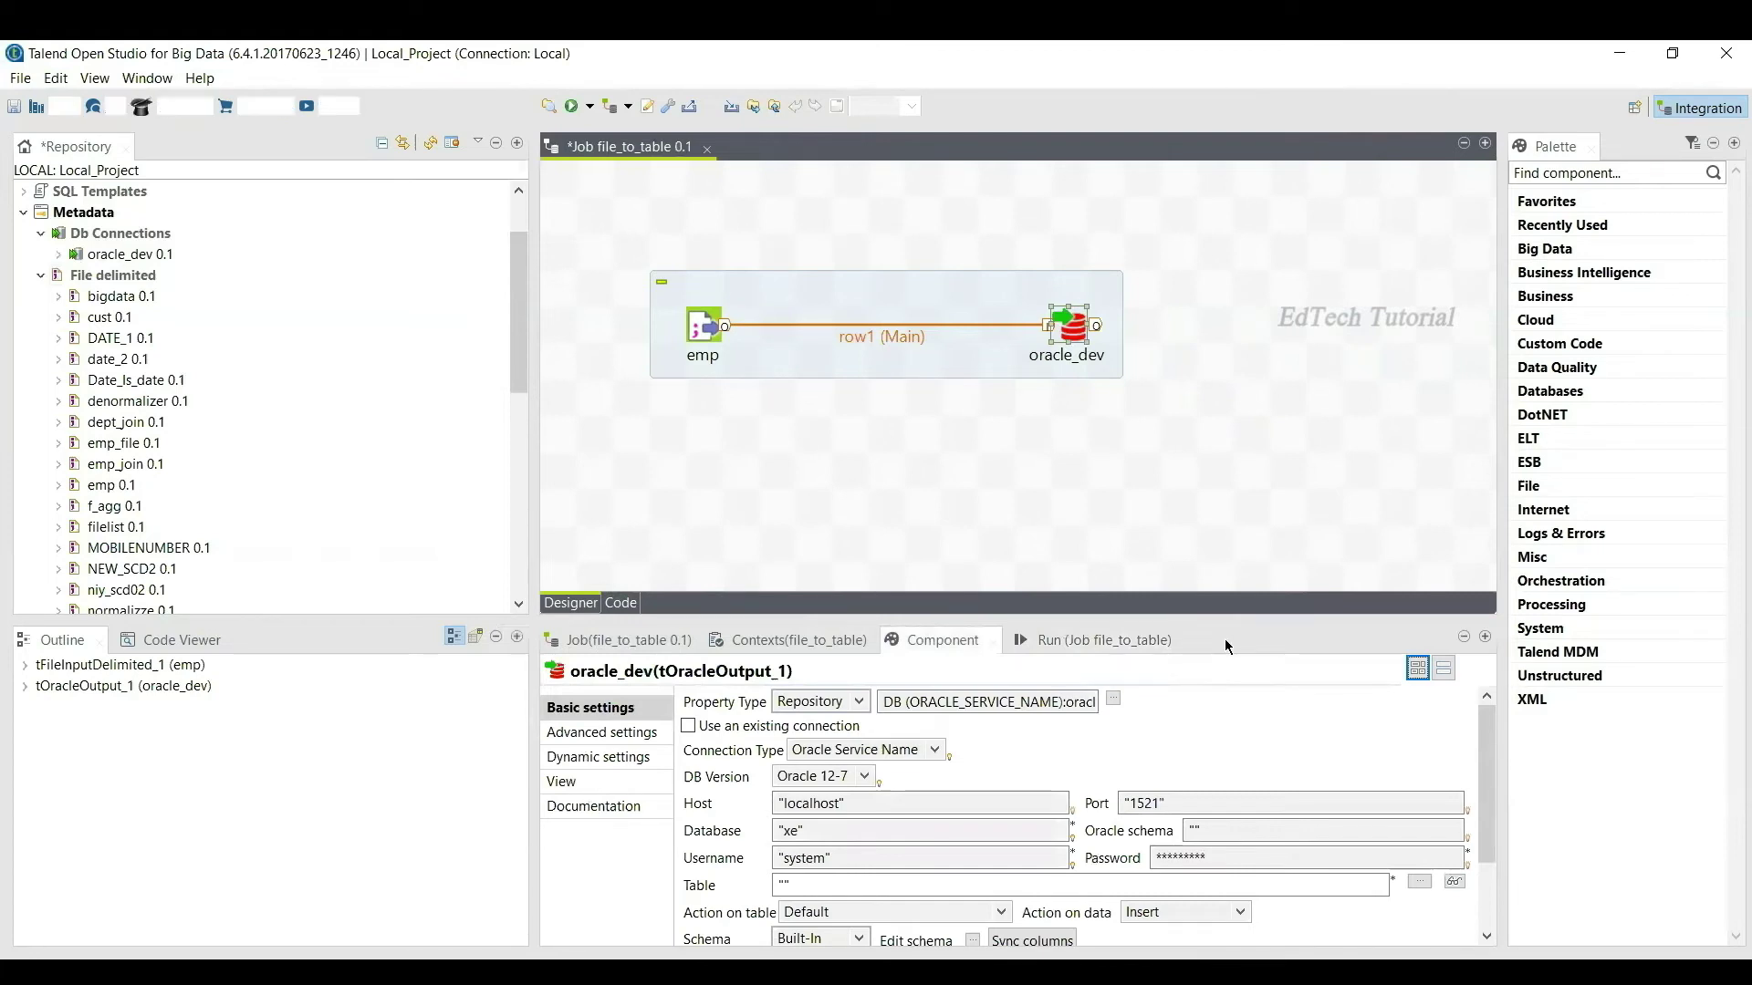
double_click(1224, 638)
left_click(297, 388)
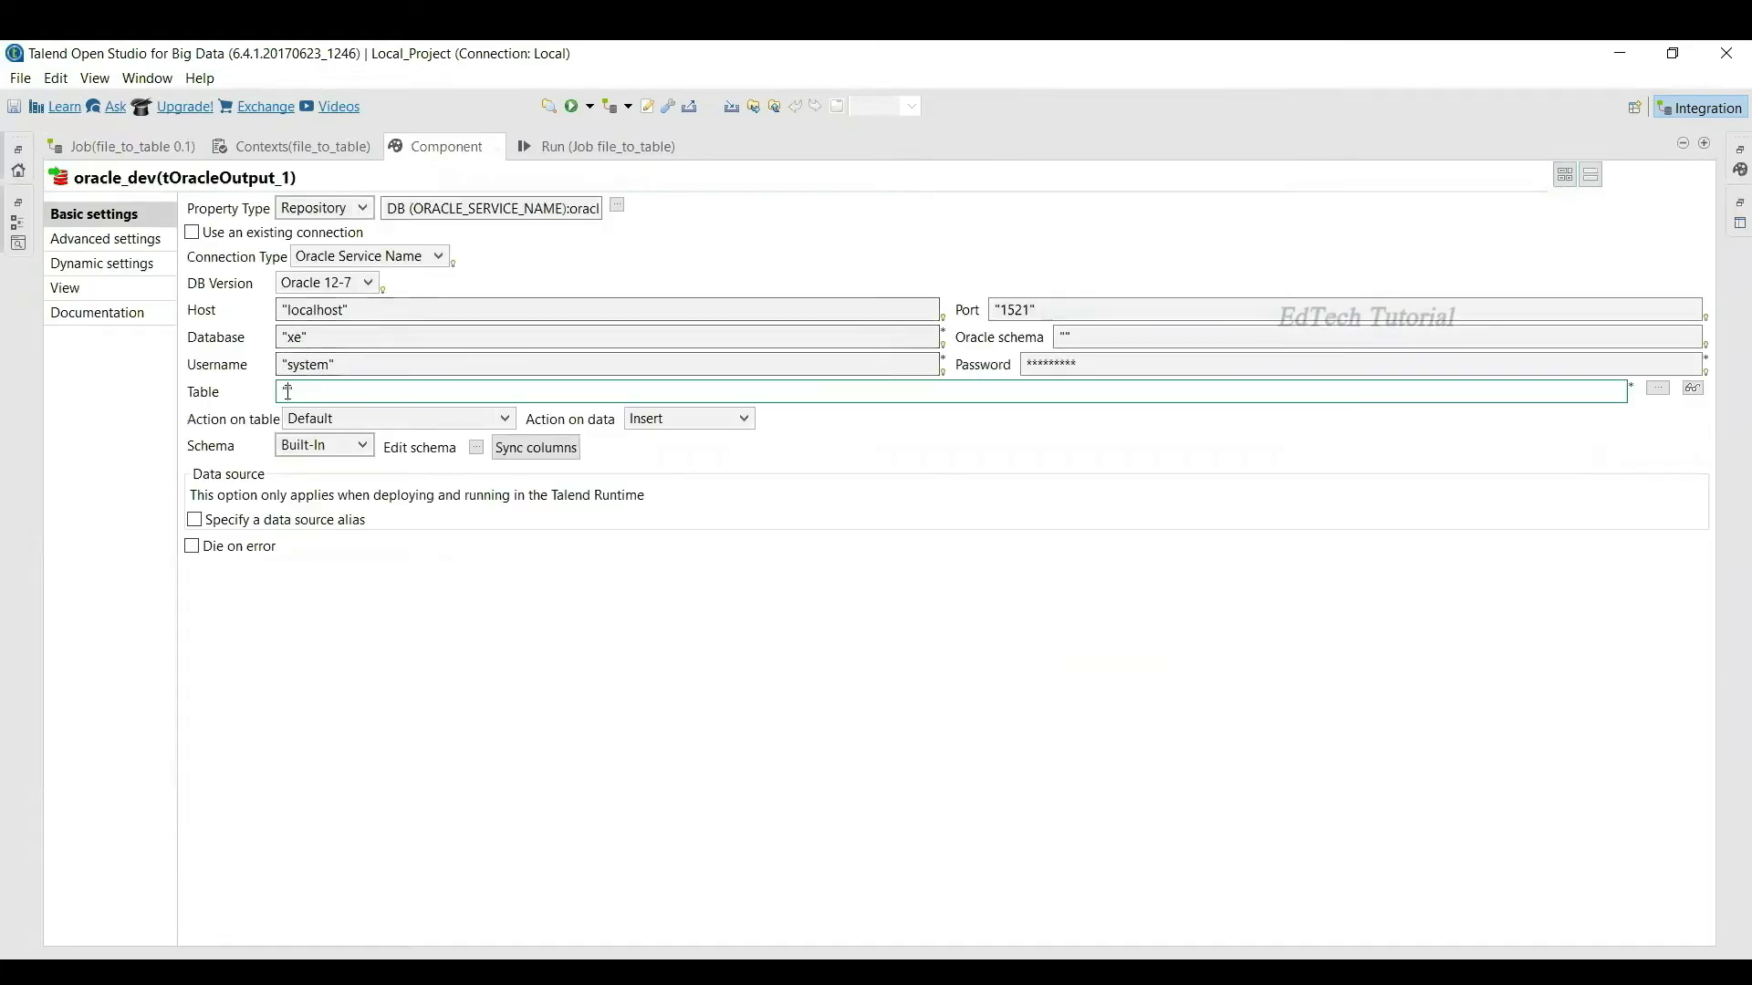
type("EMP_31")
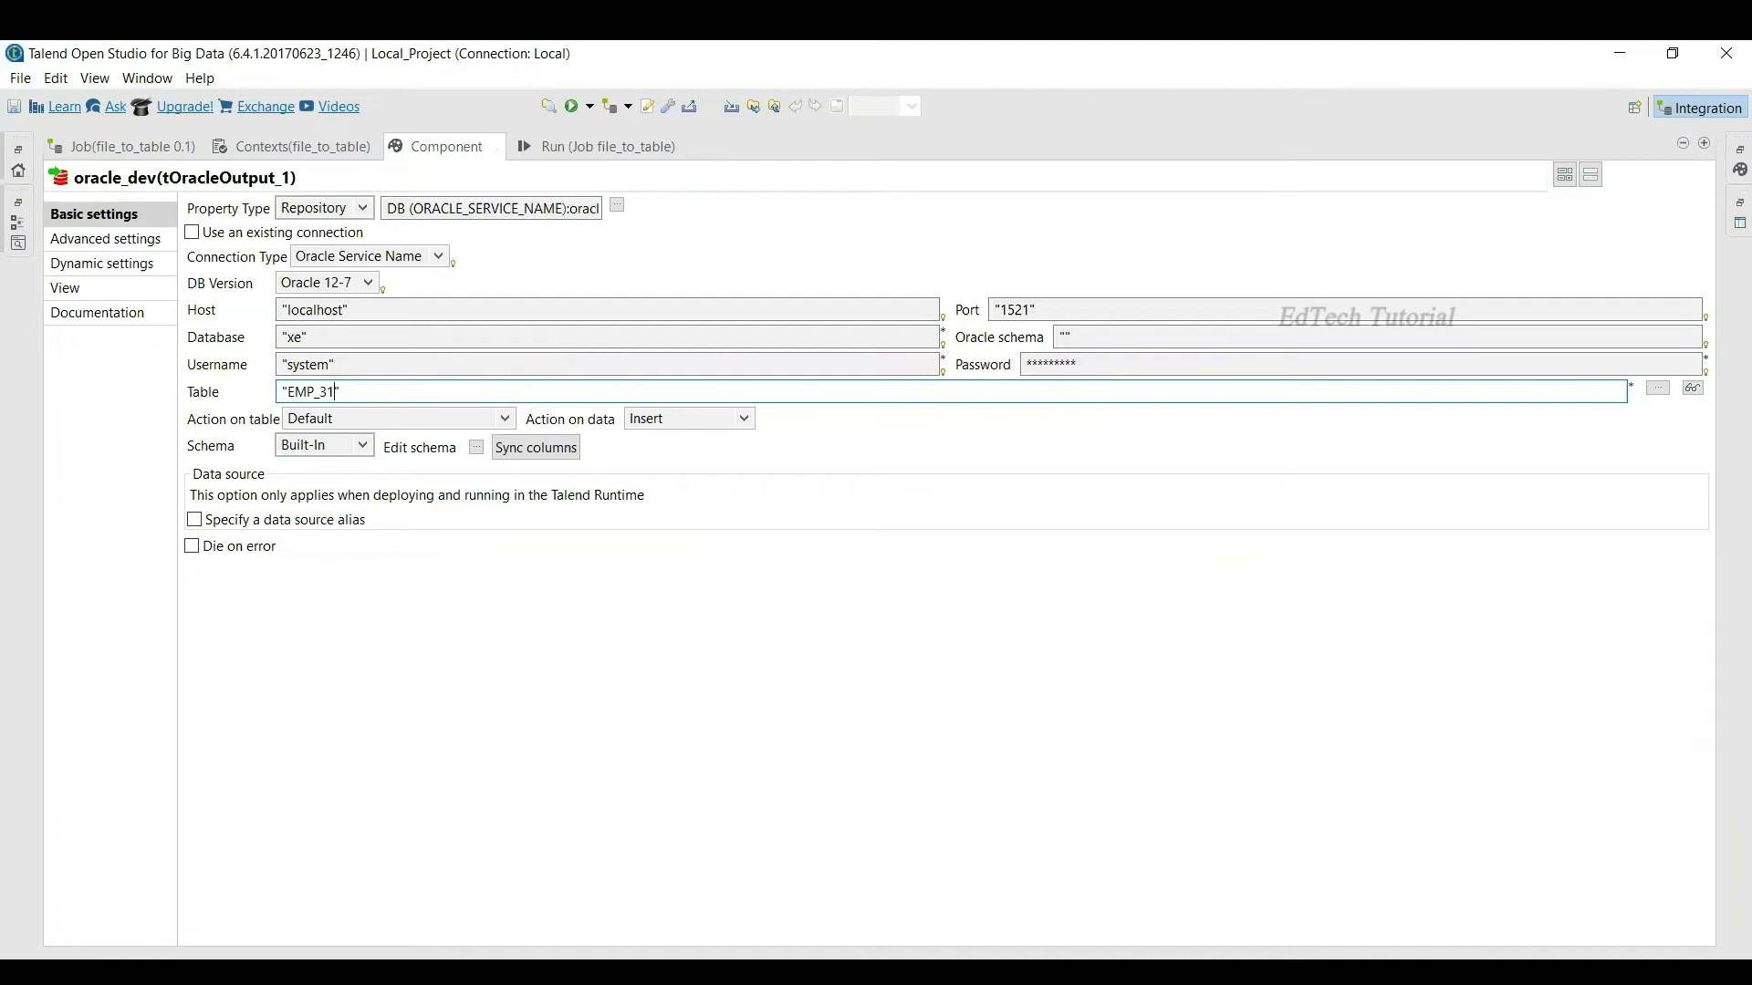
left_click(457, 419)
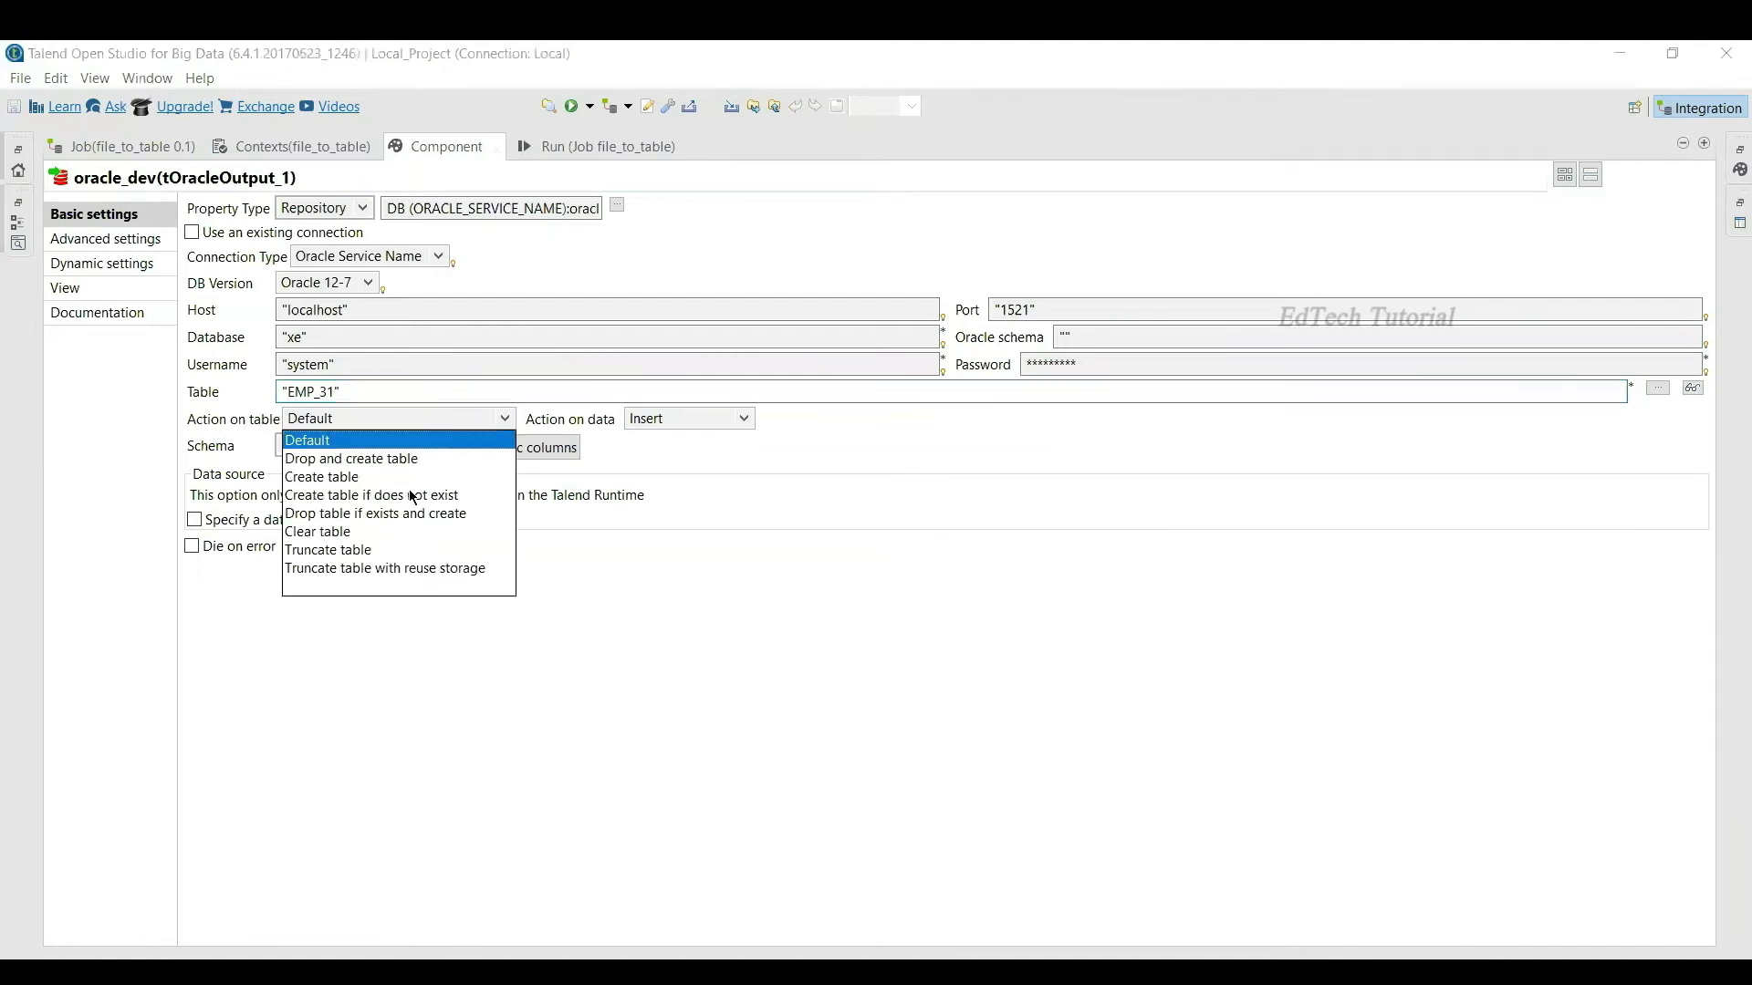
left_click(407, 514)
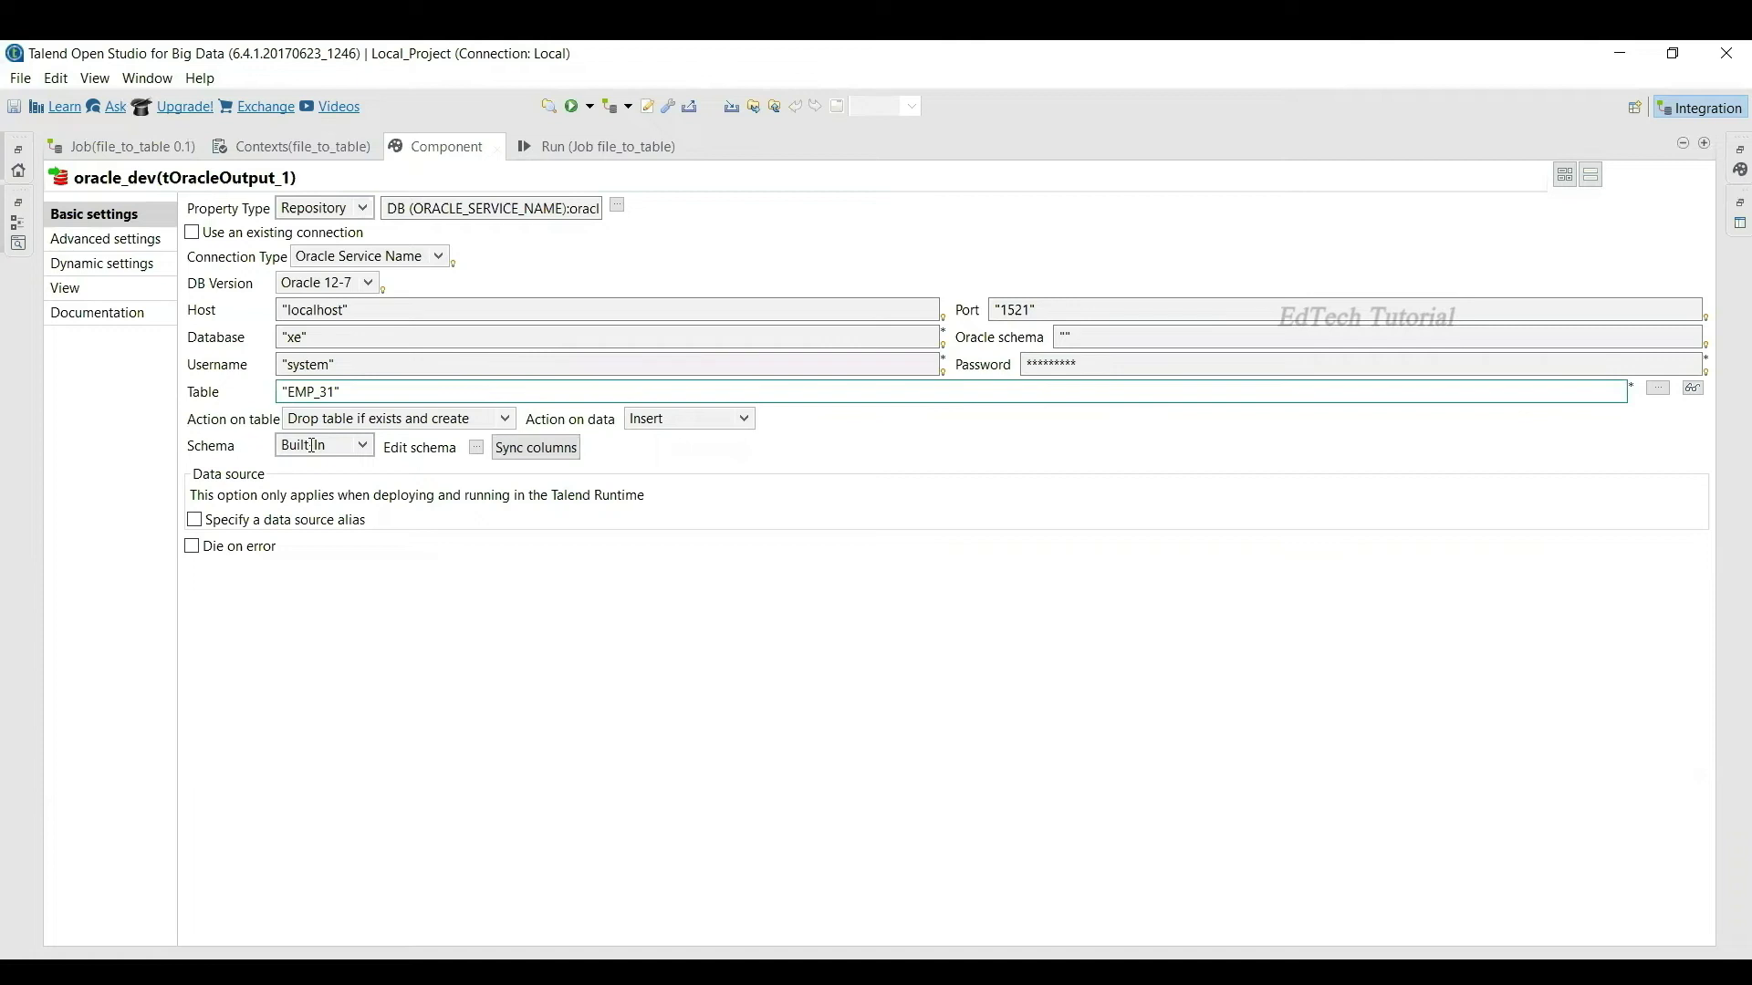
Step: Review oracle_dev's five-column schema, confirm table EMP_31, and restore the normal workspace layout
left_click(476, 447)
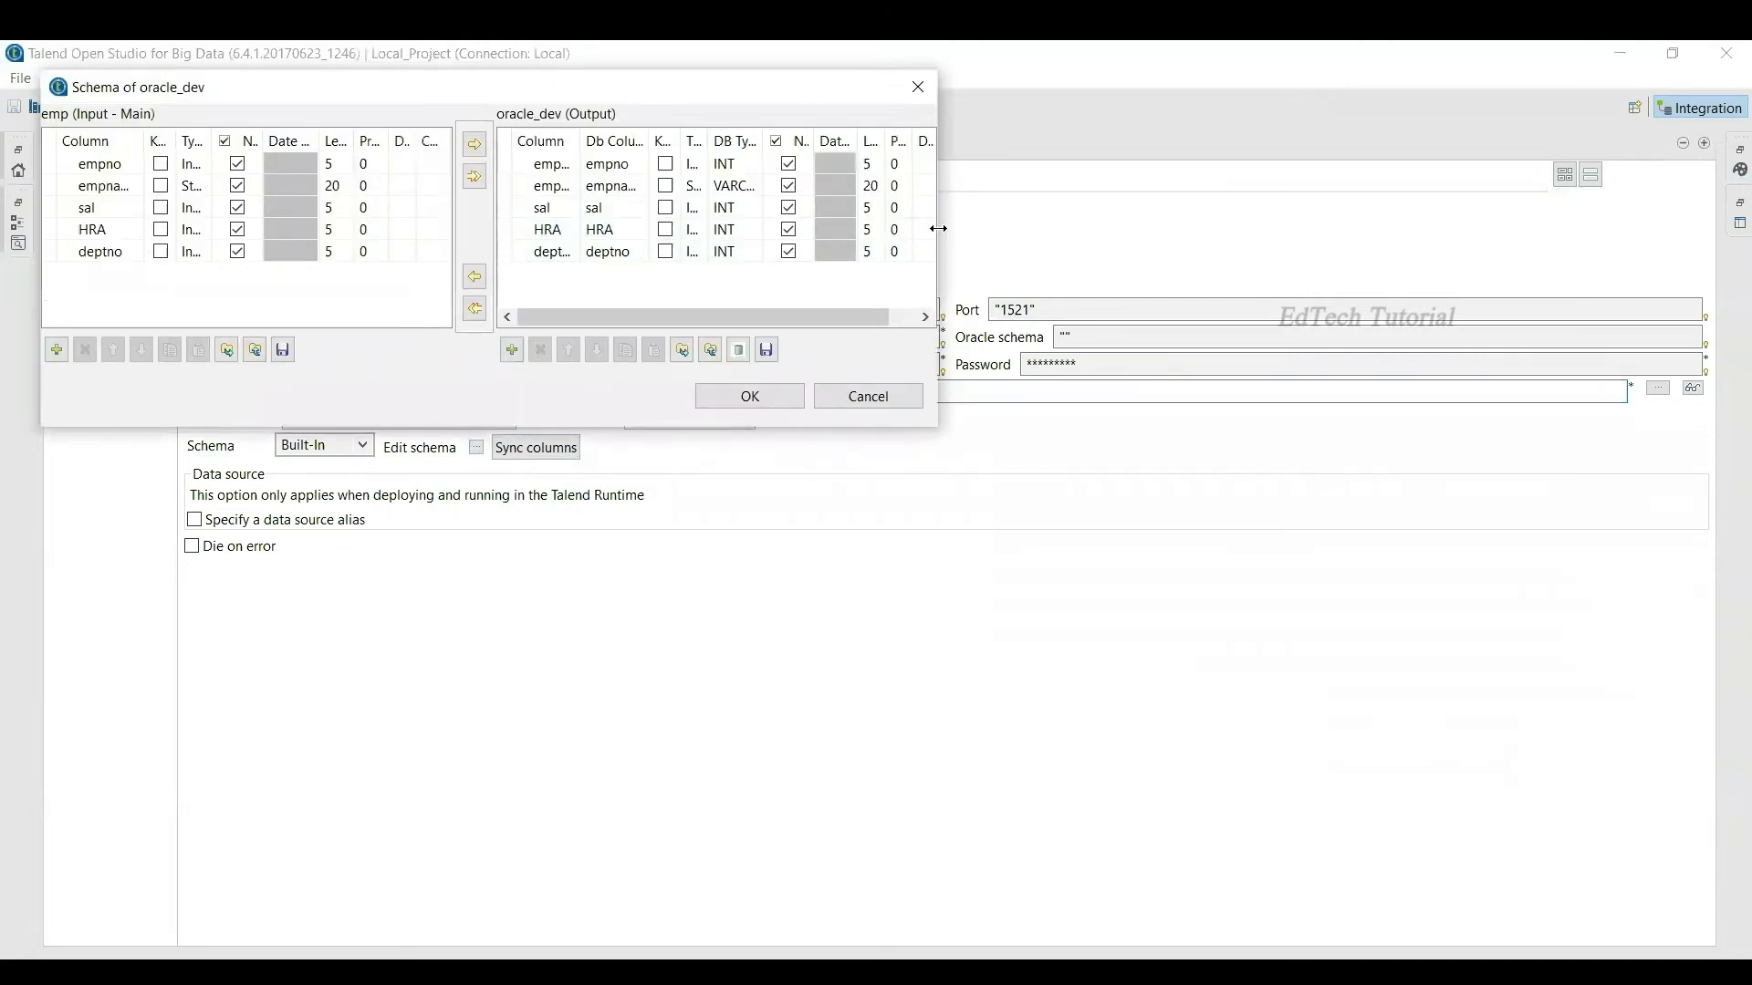
left_click_drag(938, 228, 1356, 240)
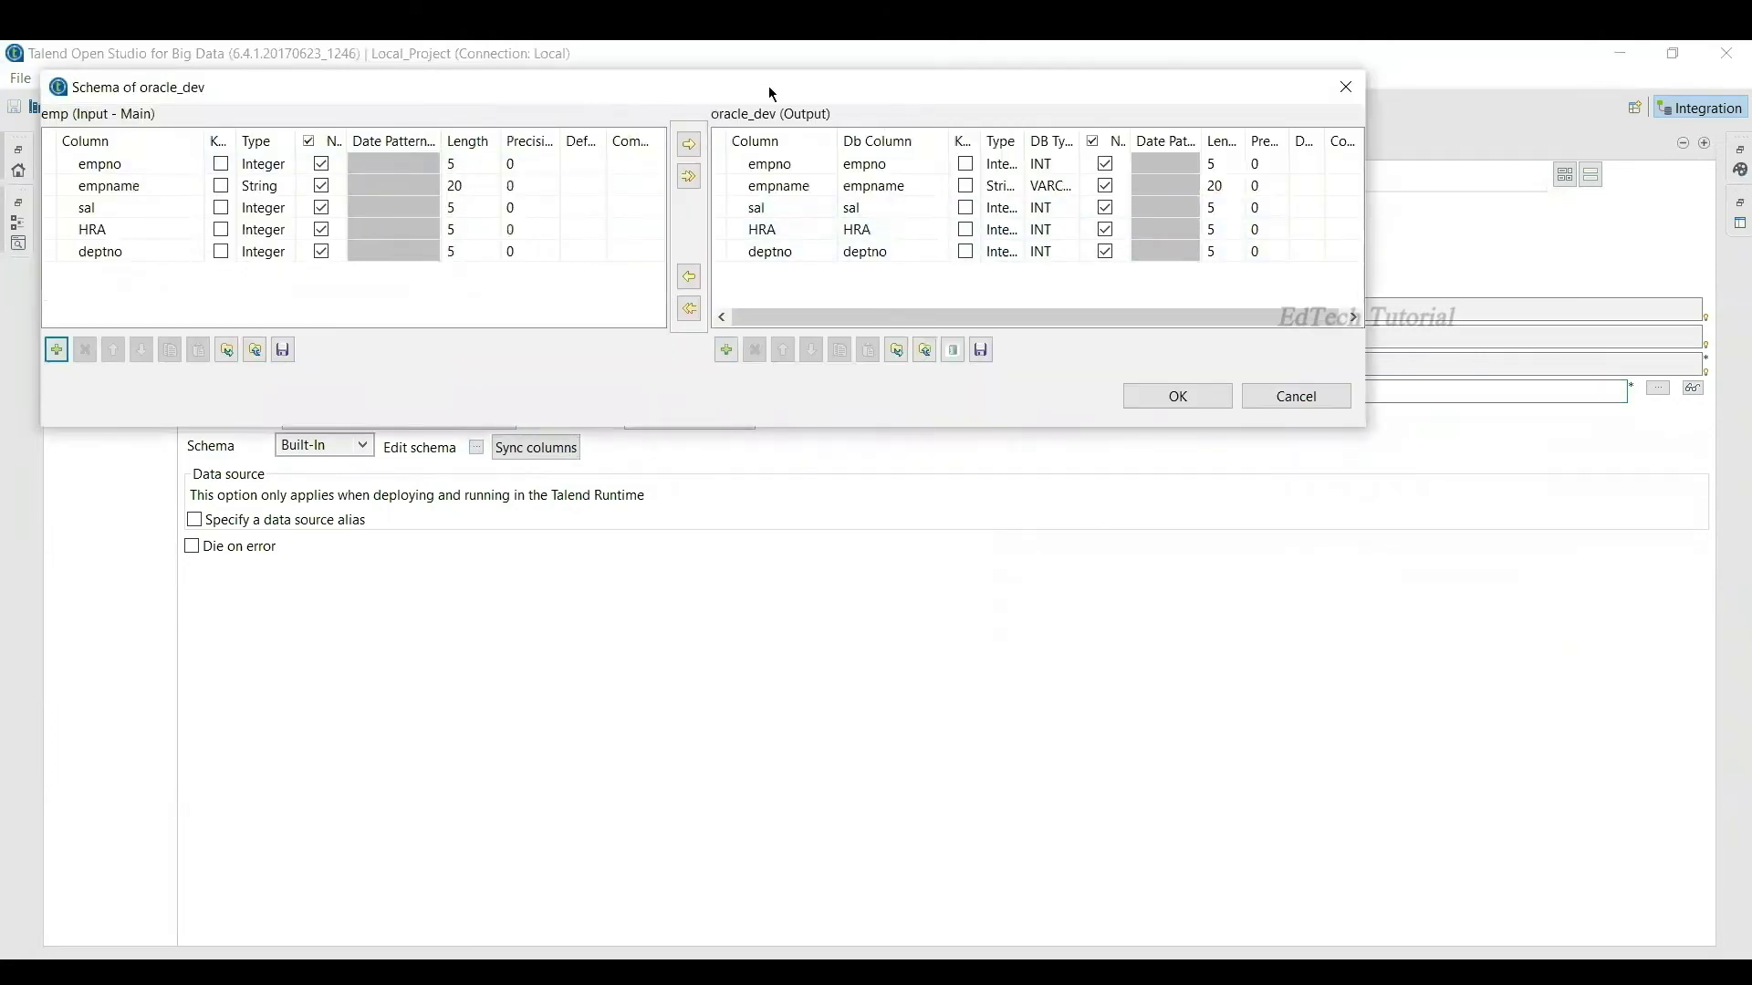
left_click_drag(769, 86, 931, 90)
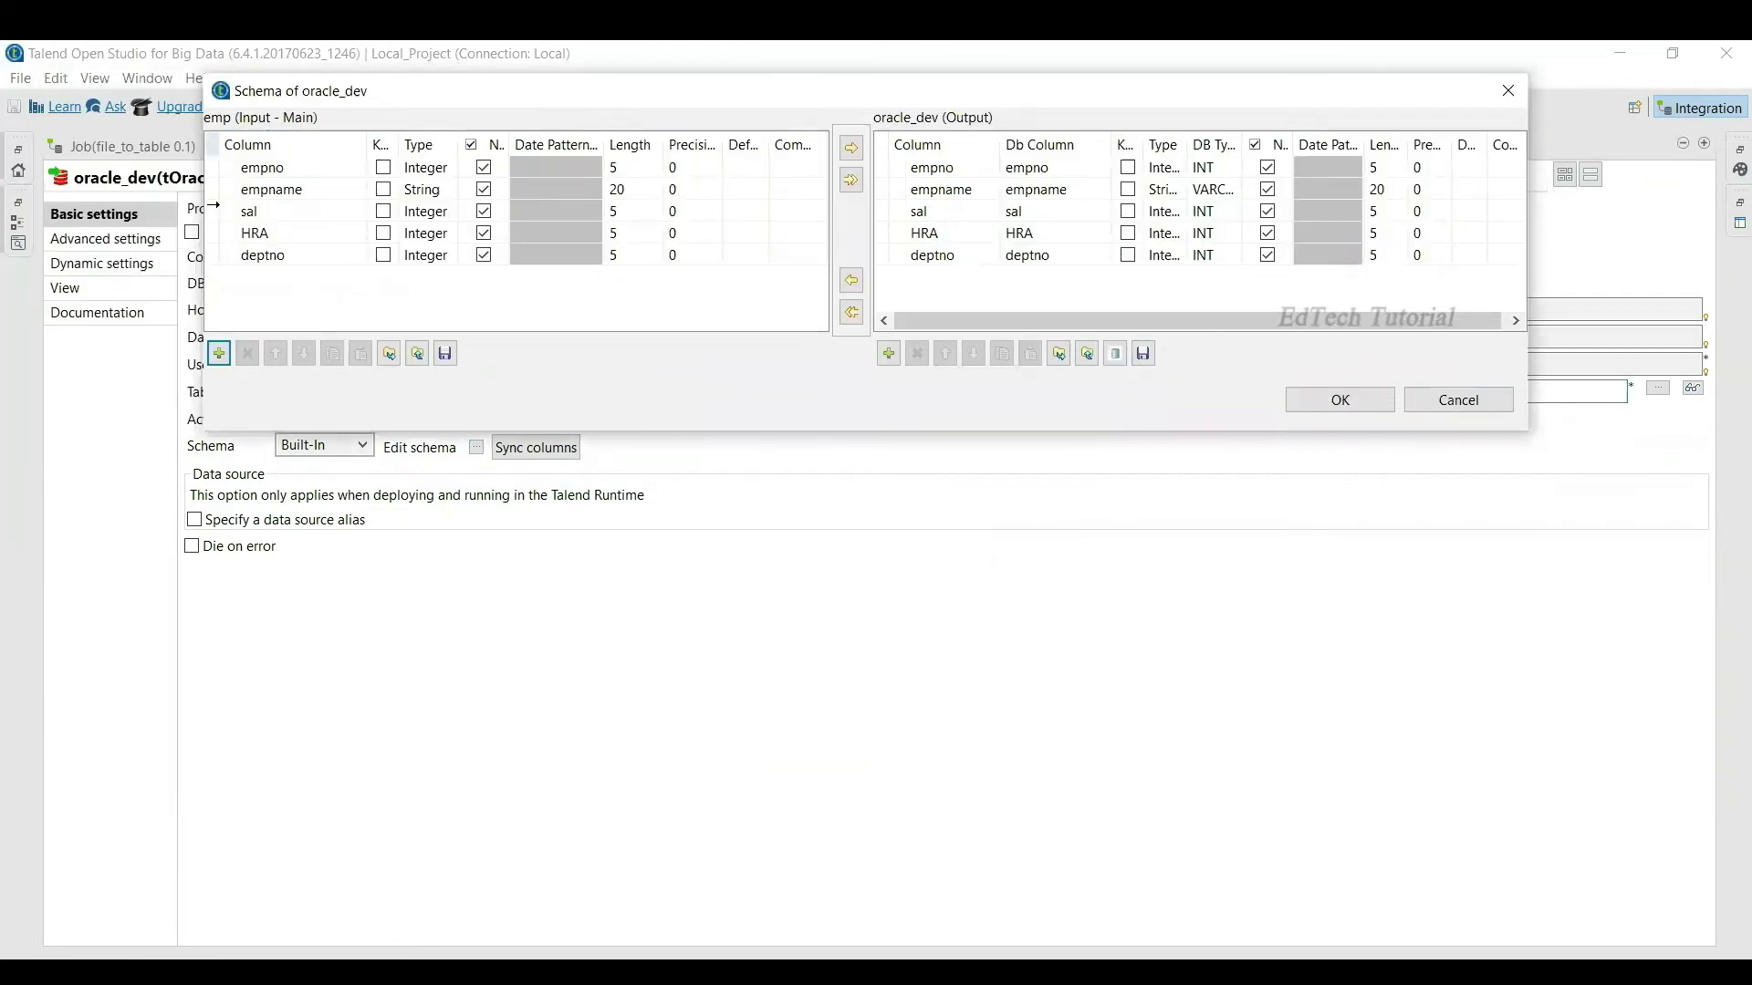
left_click(1363, 209)
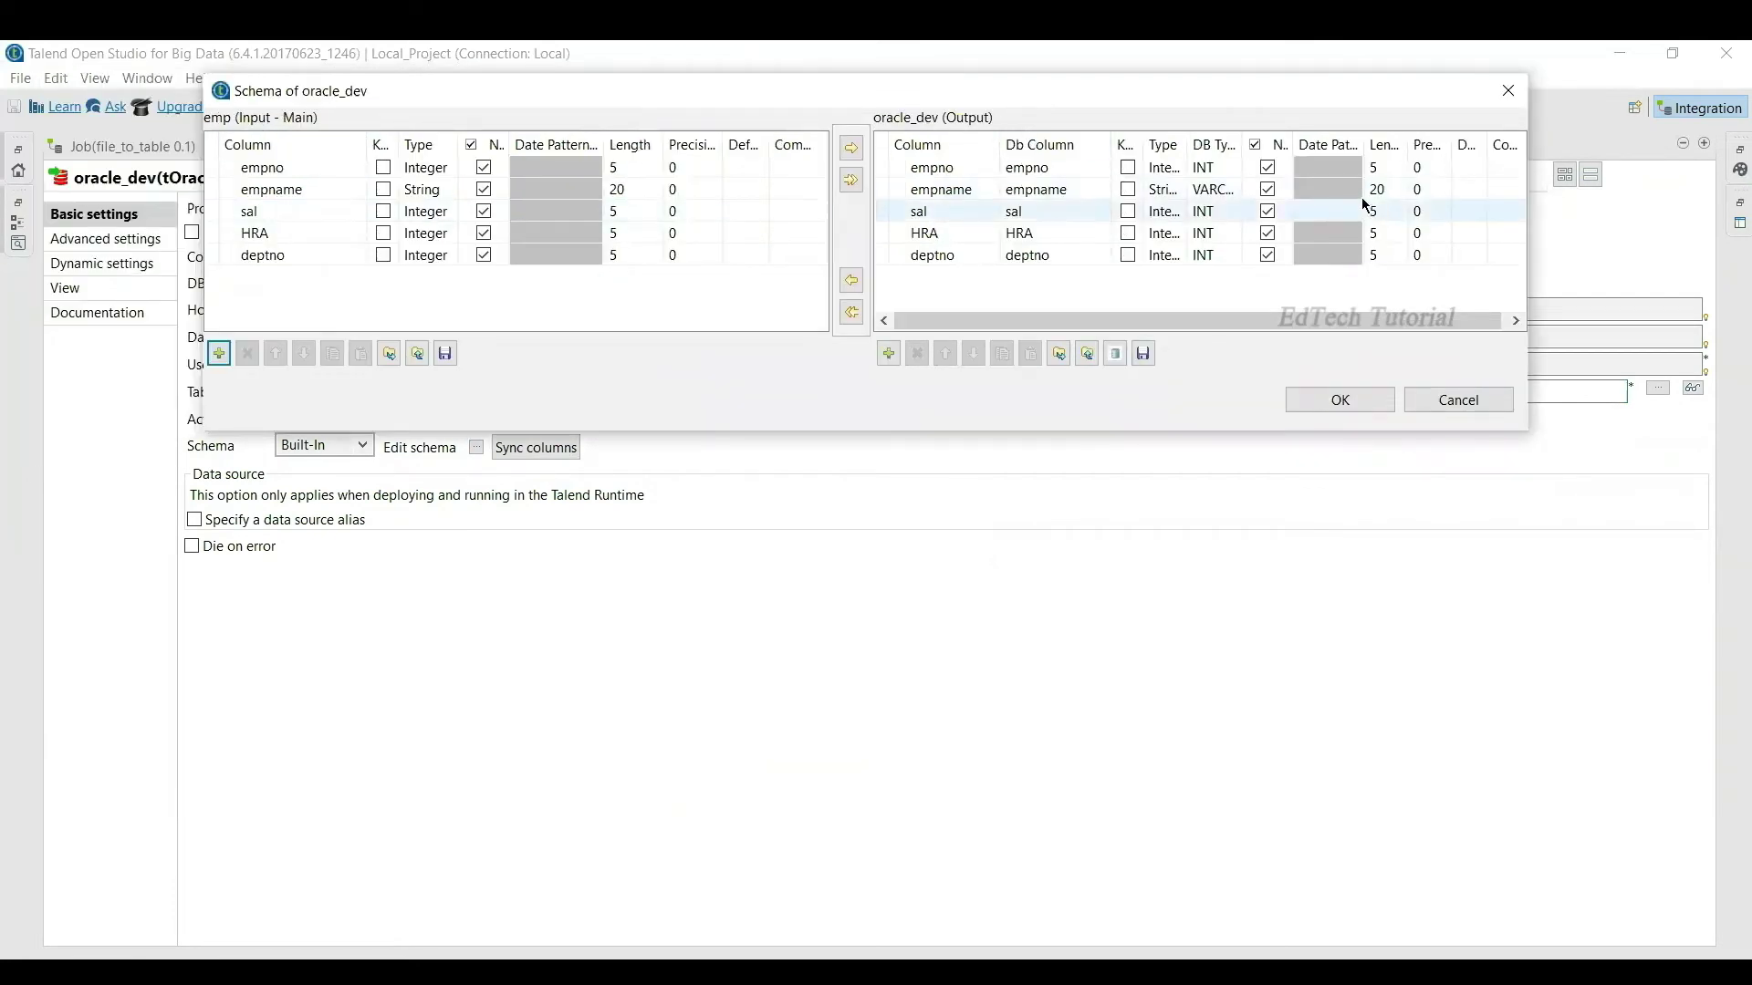
left_click(1341, 402)
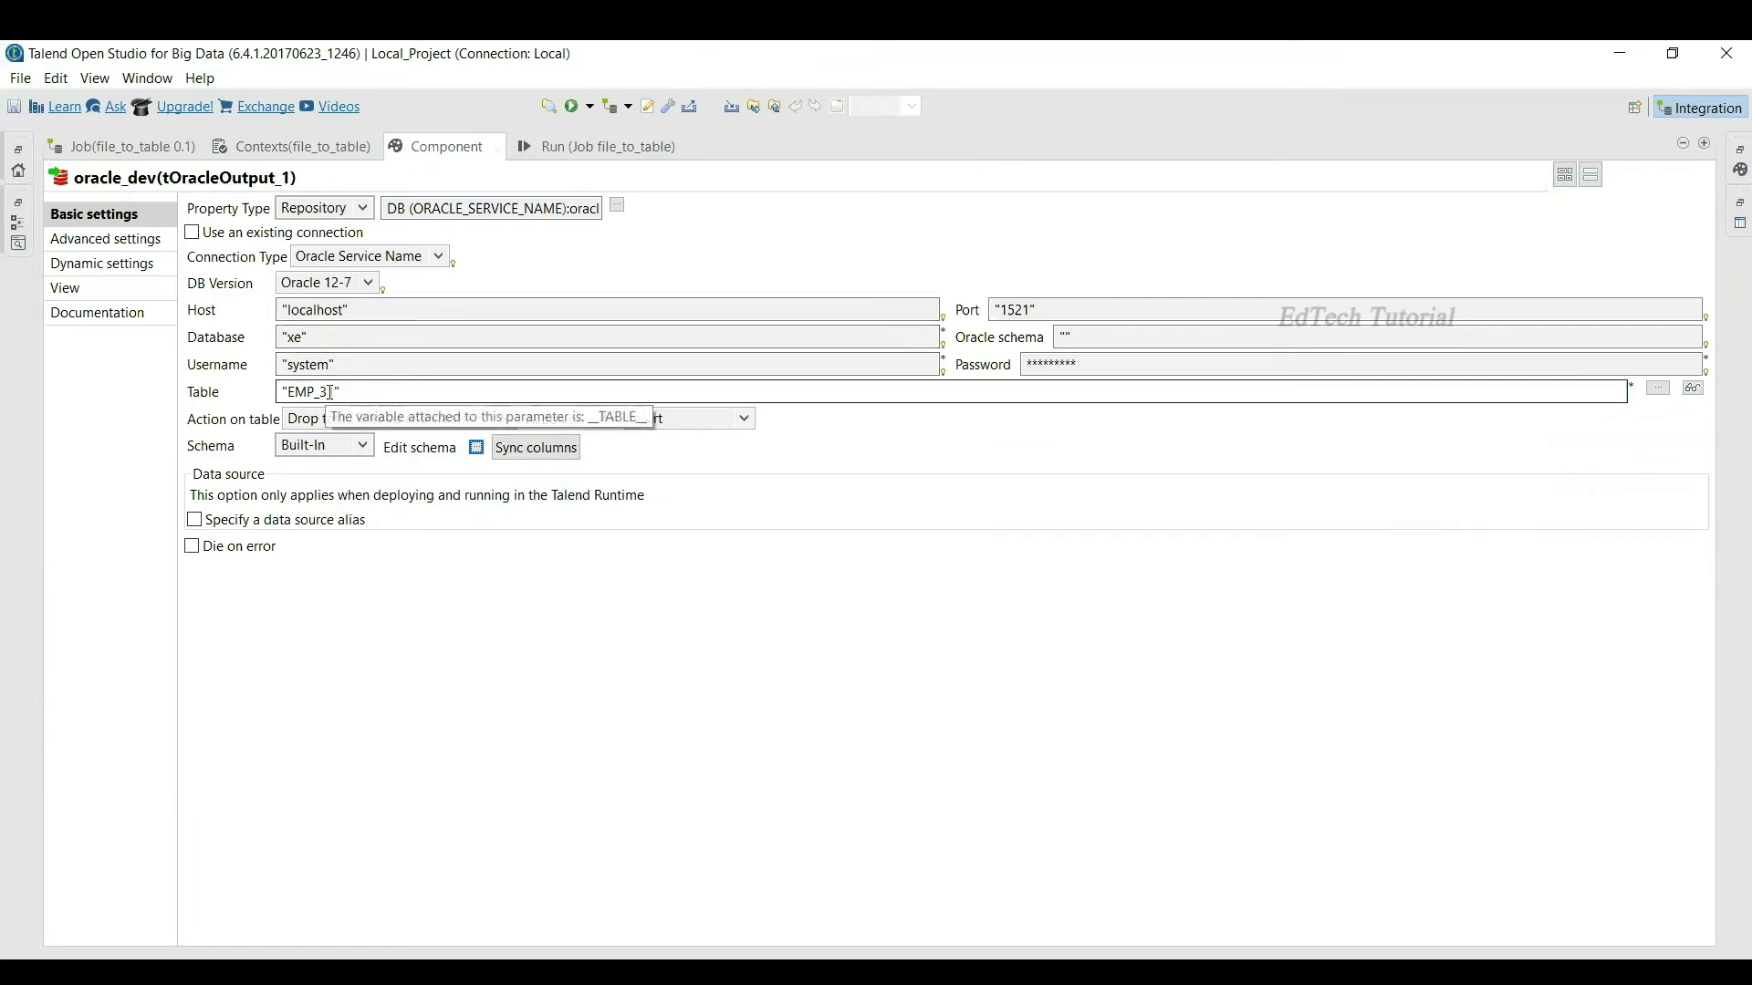
left_click_drag(331, 392, 273, 393)
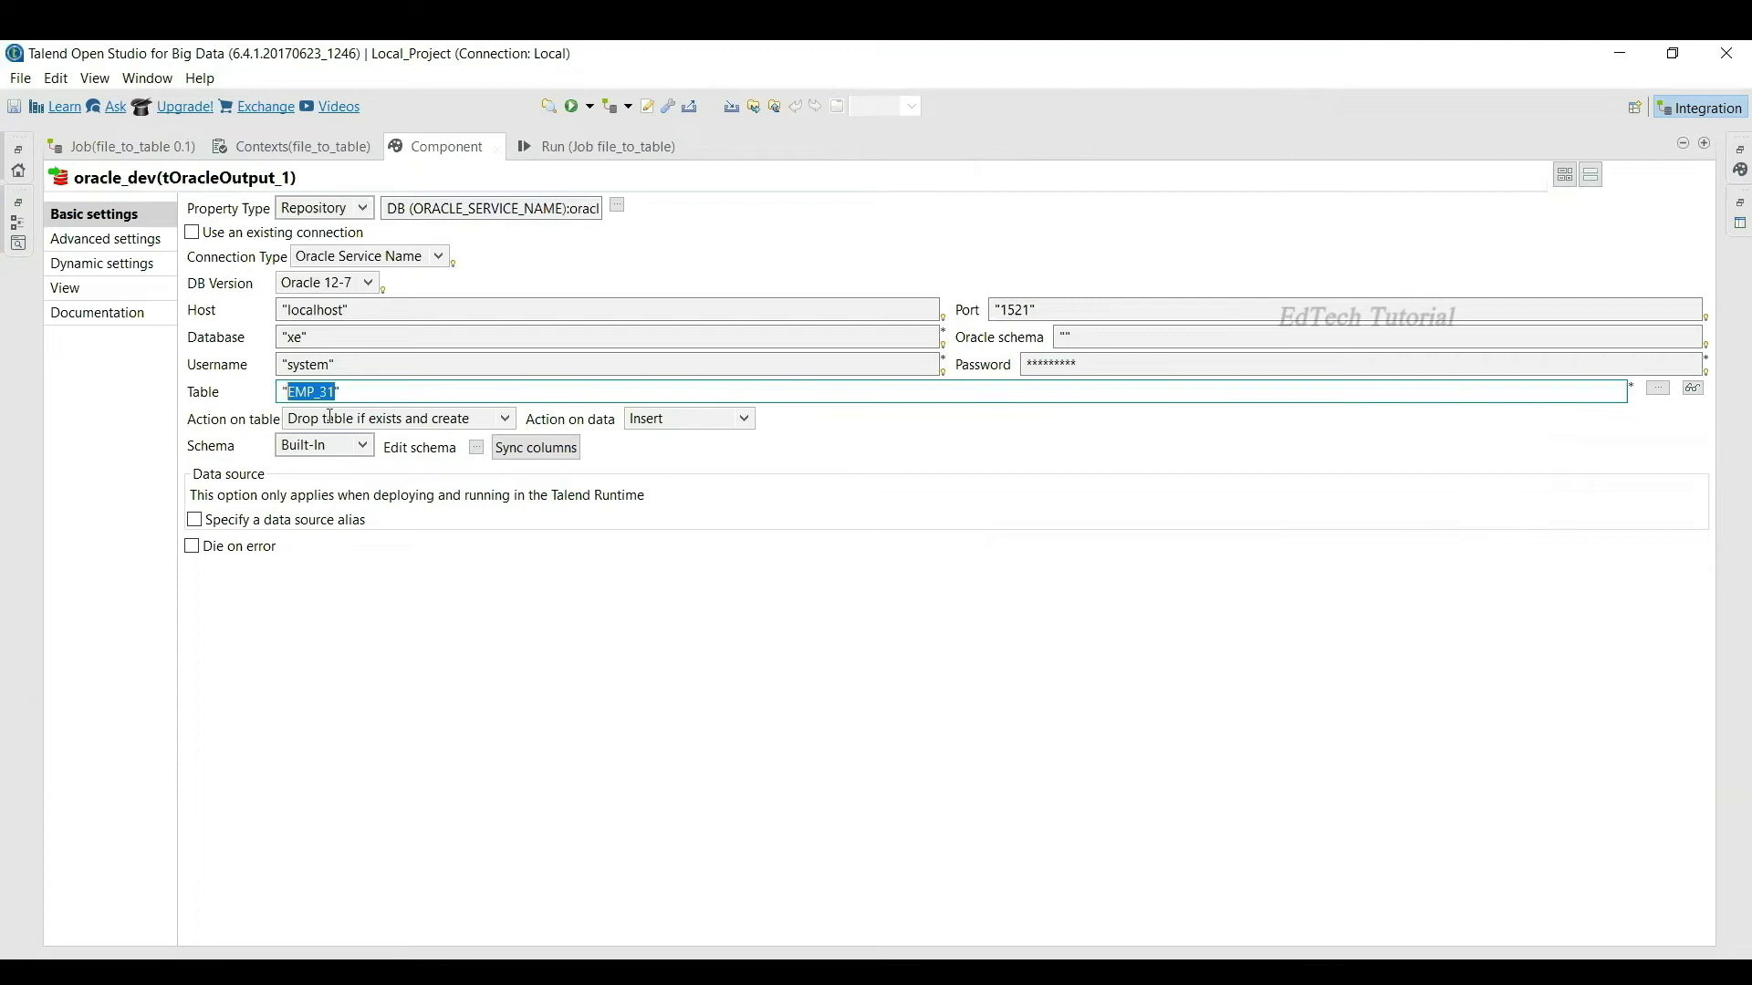
double_click(1029, 139)
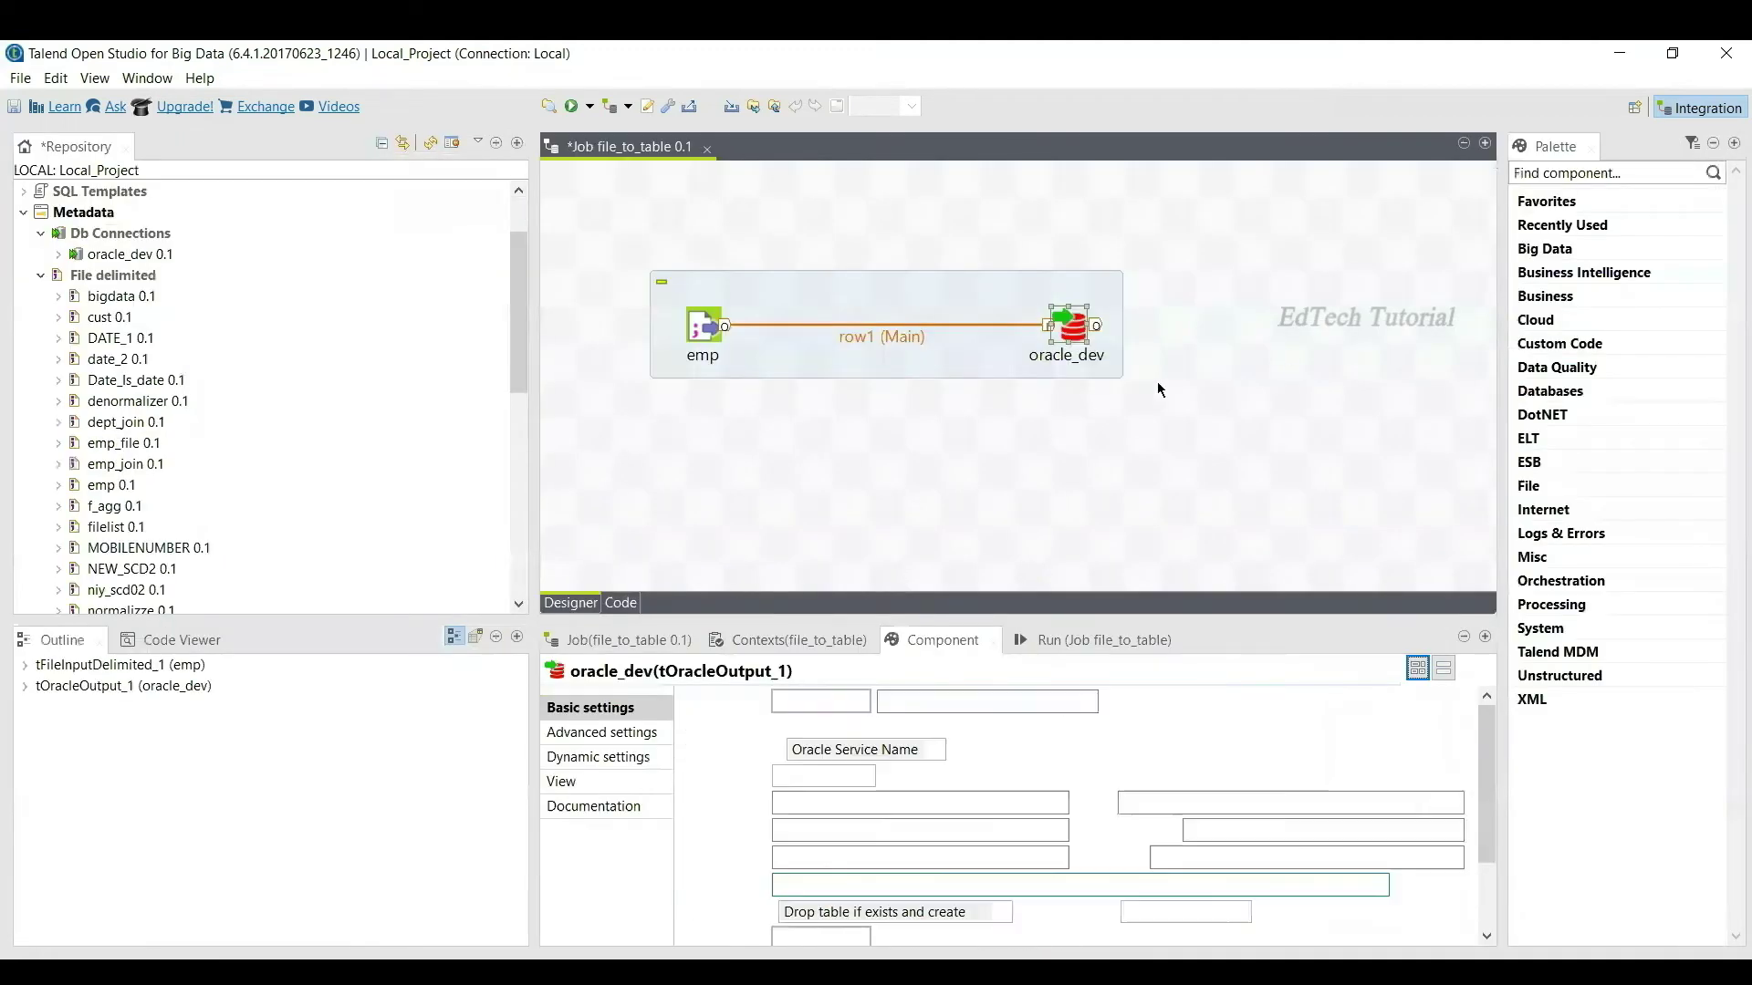
Step: Start the file_to_table job from its Run view so the console reports it connected
left_click(1095, 640)
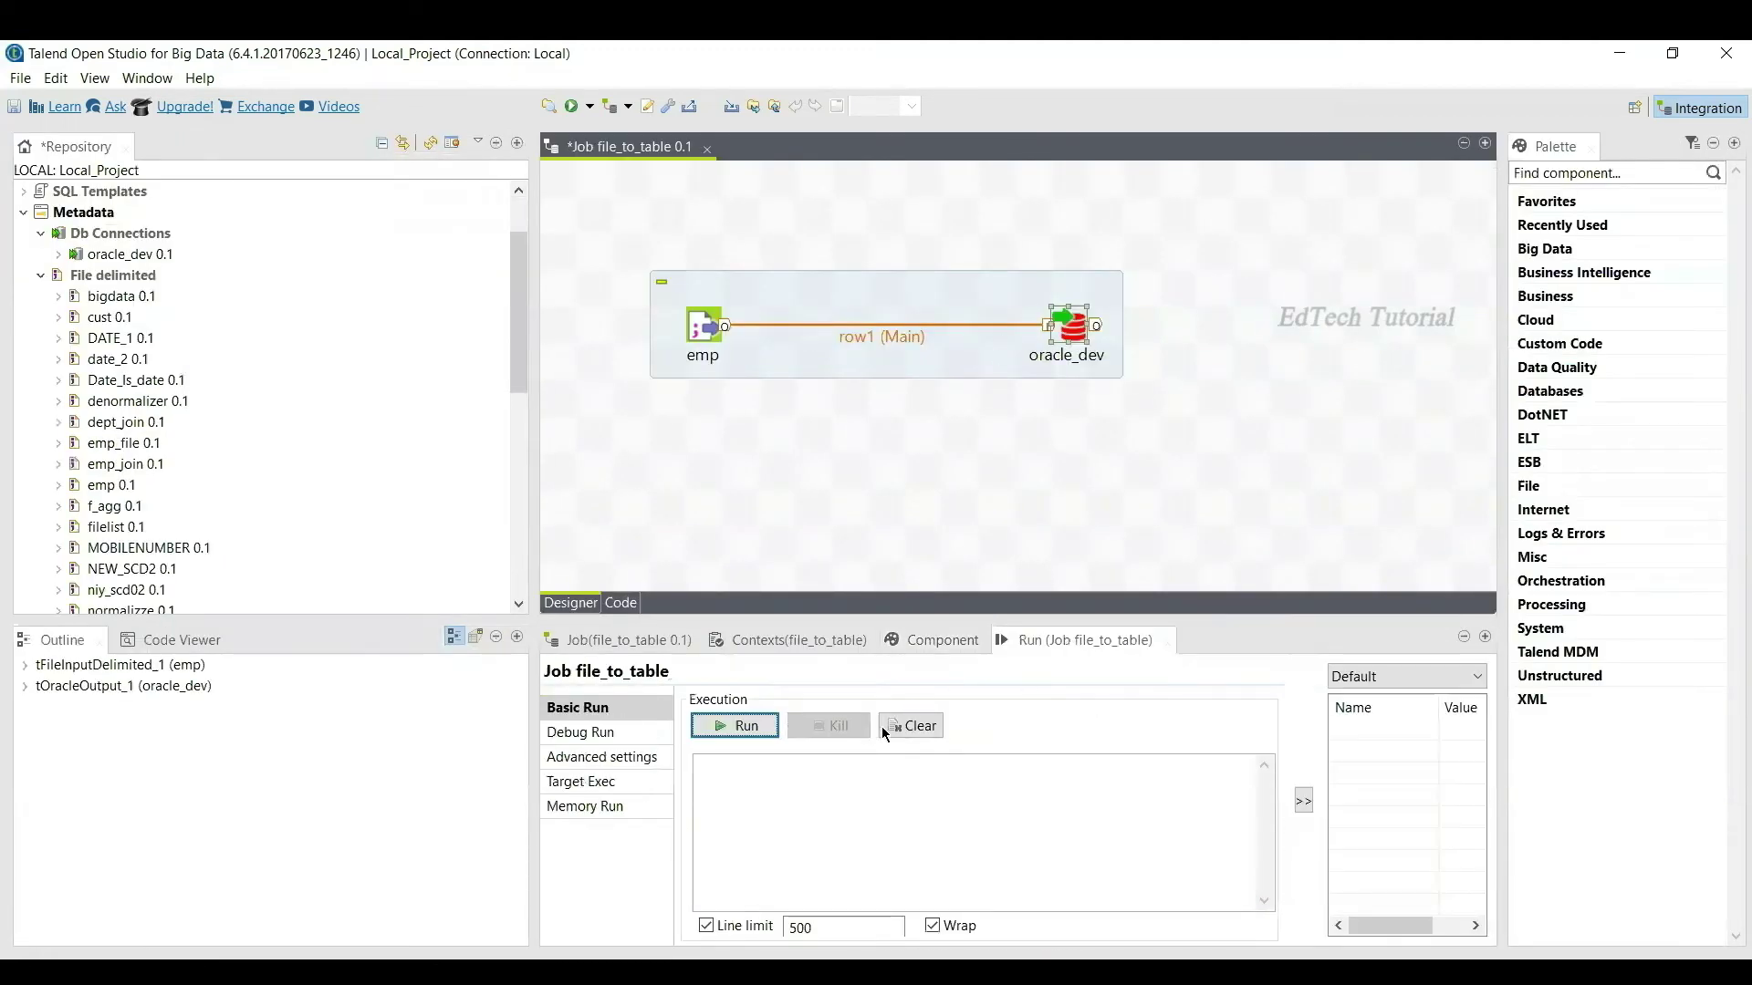
left_click(741, 726)
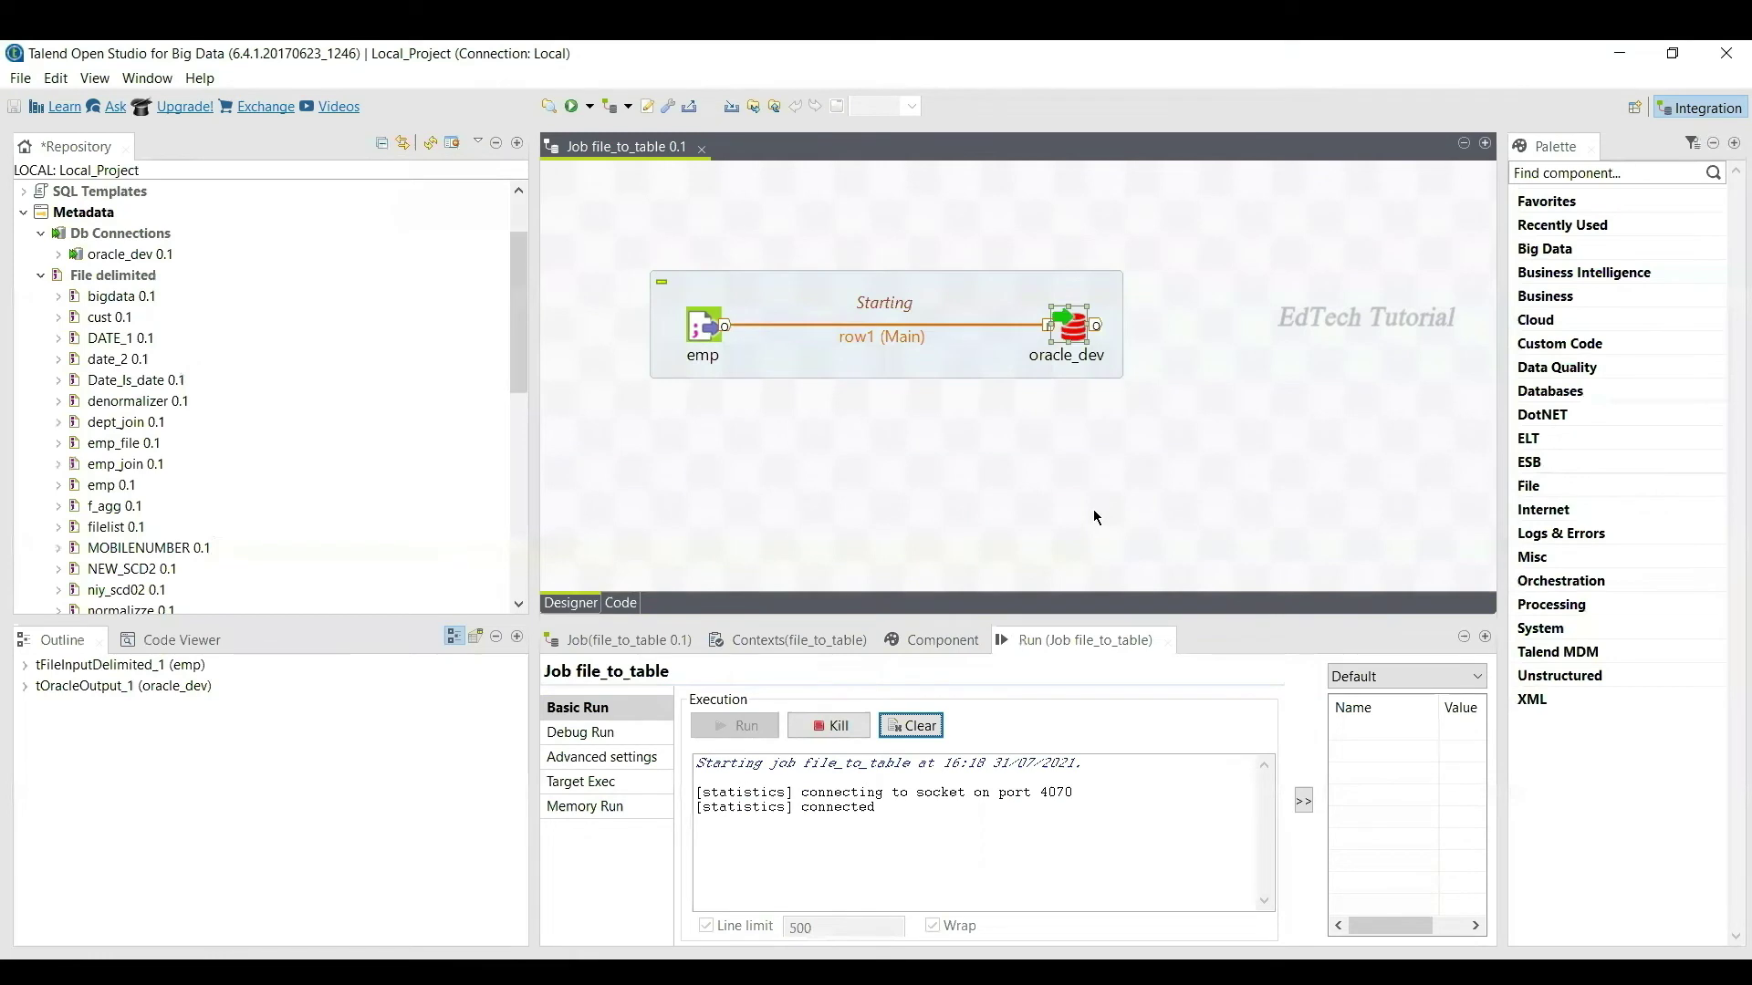
Step: Check the 12 employee rows (lines 2–13) of emp.txt in Notepad++, then return to Talend
key("alt+Tab")
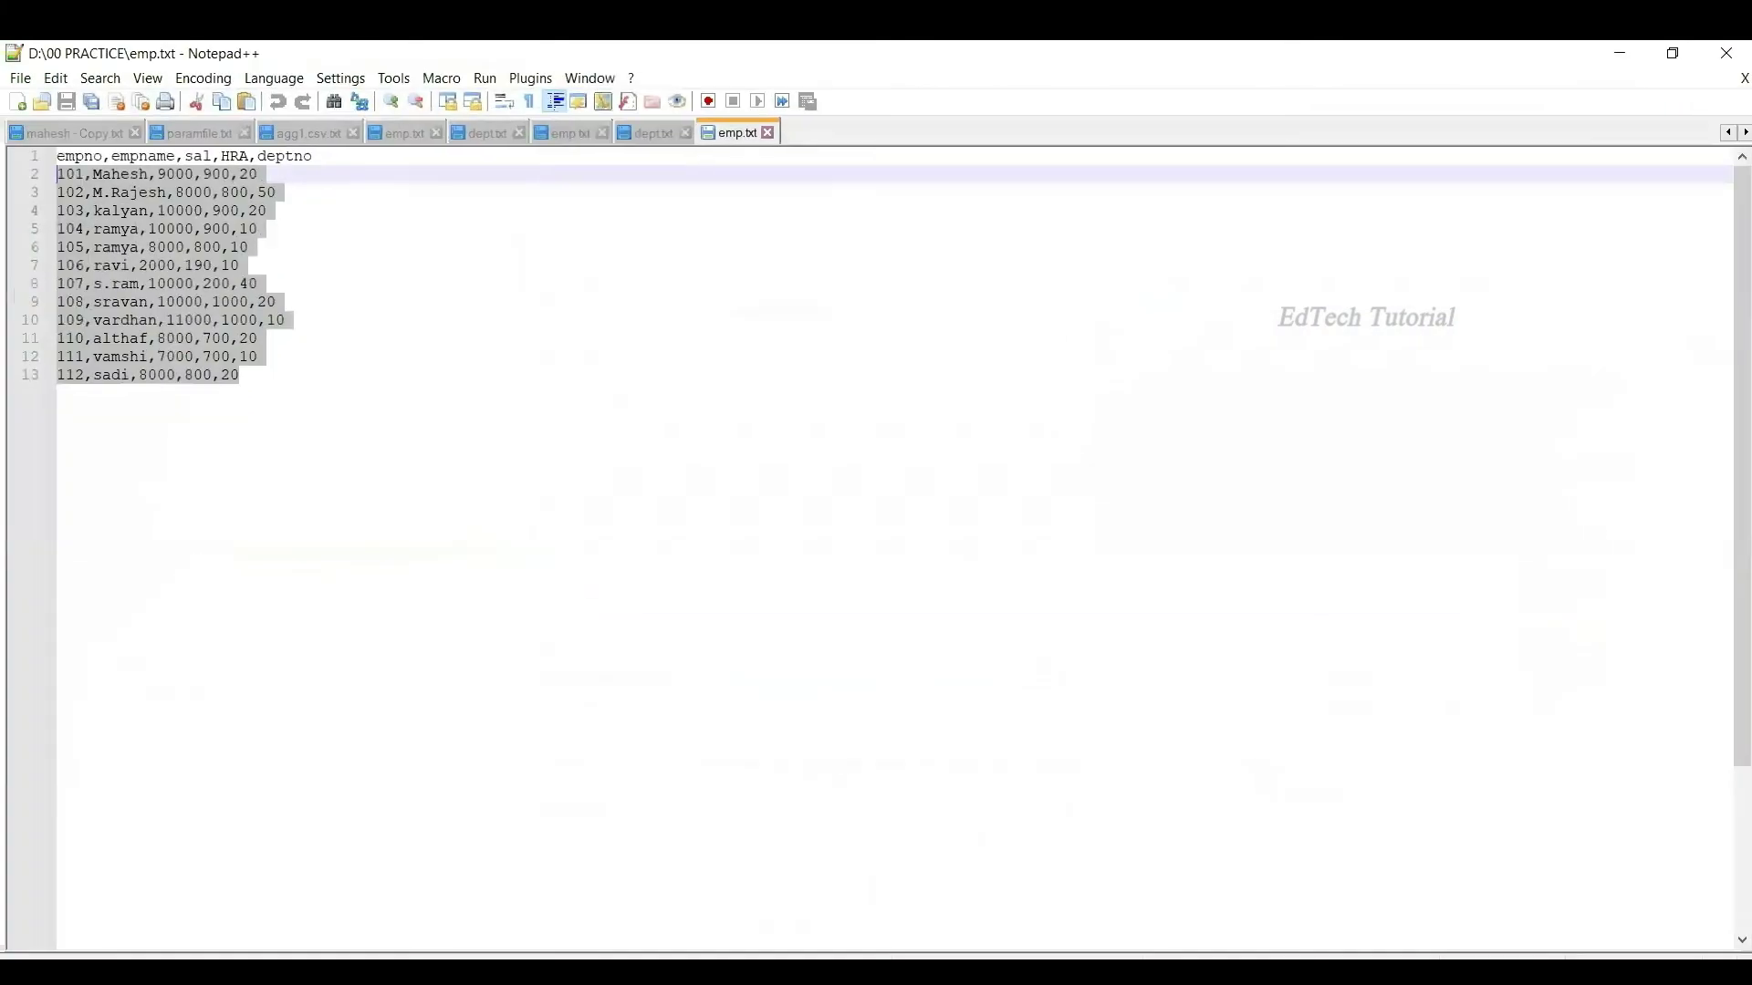
left_click_drag(272, 387, 52, 176)
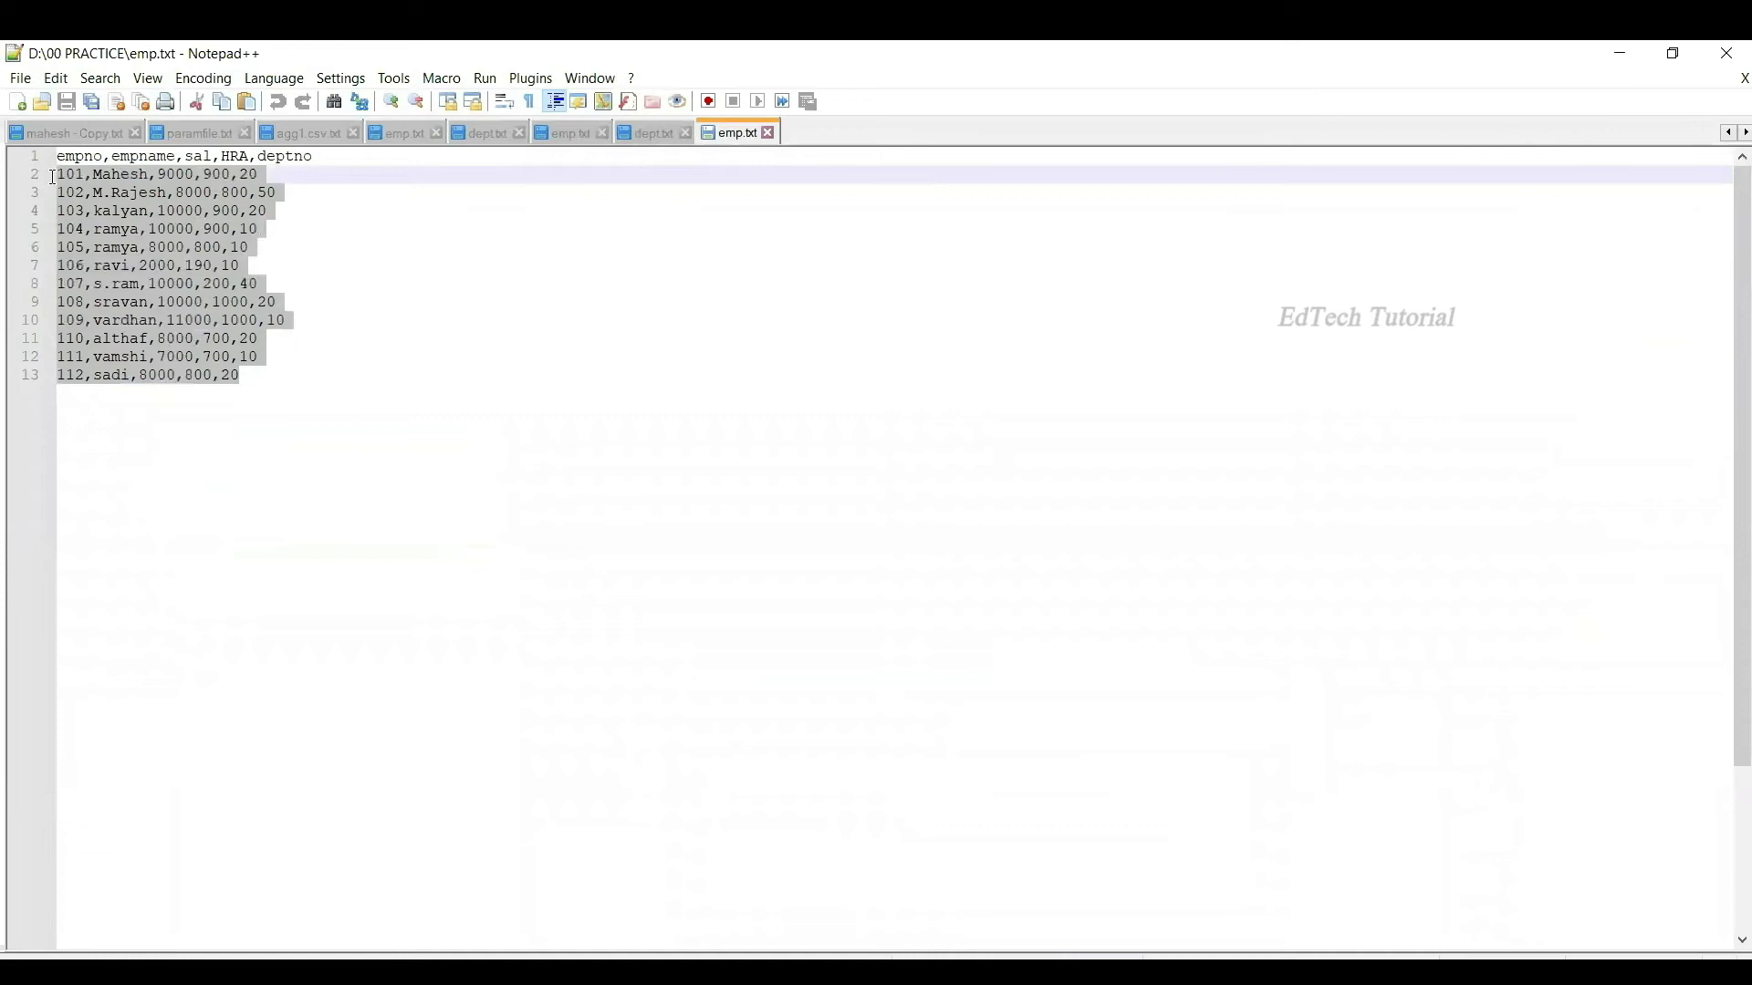
left_click(584, 185)
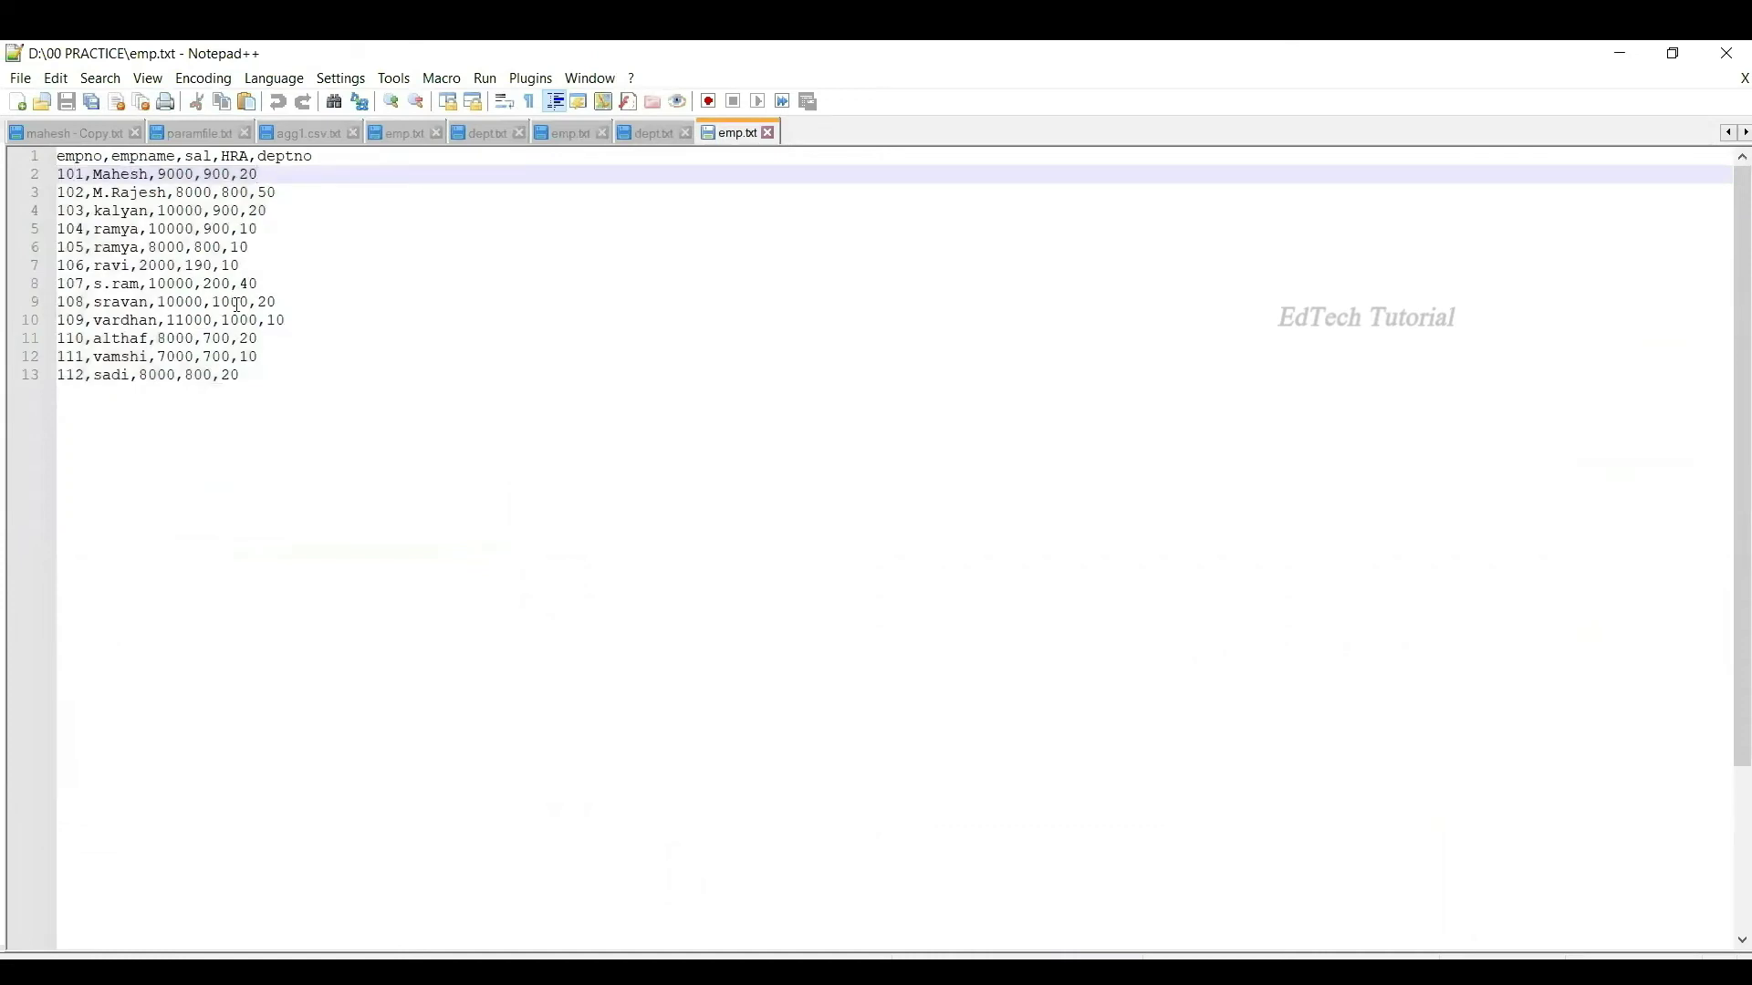
left_click_drag(242, 375, 57, 176)
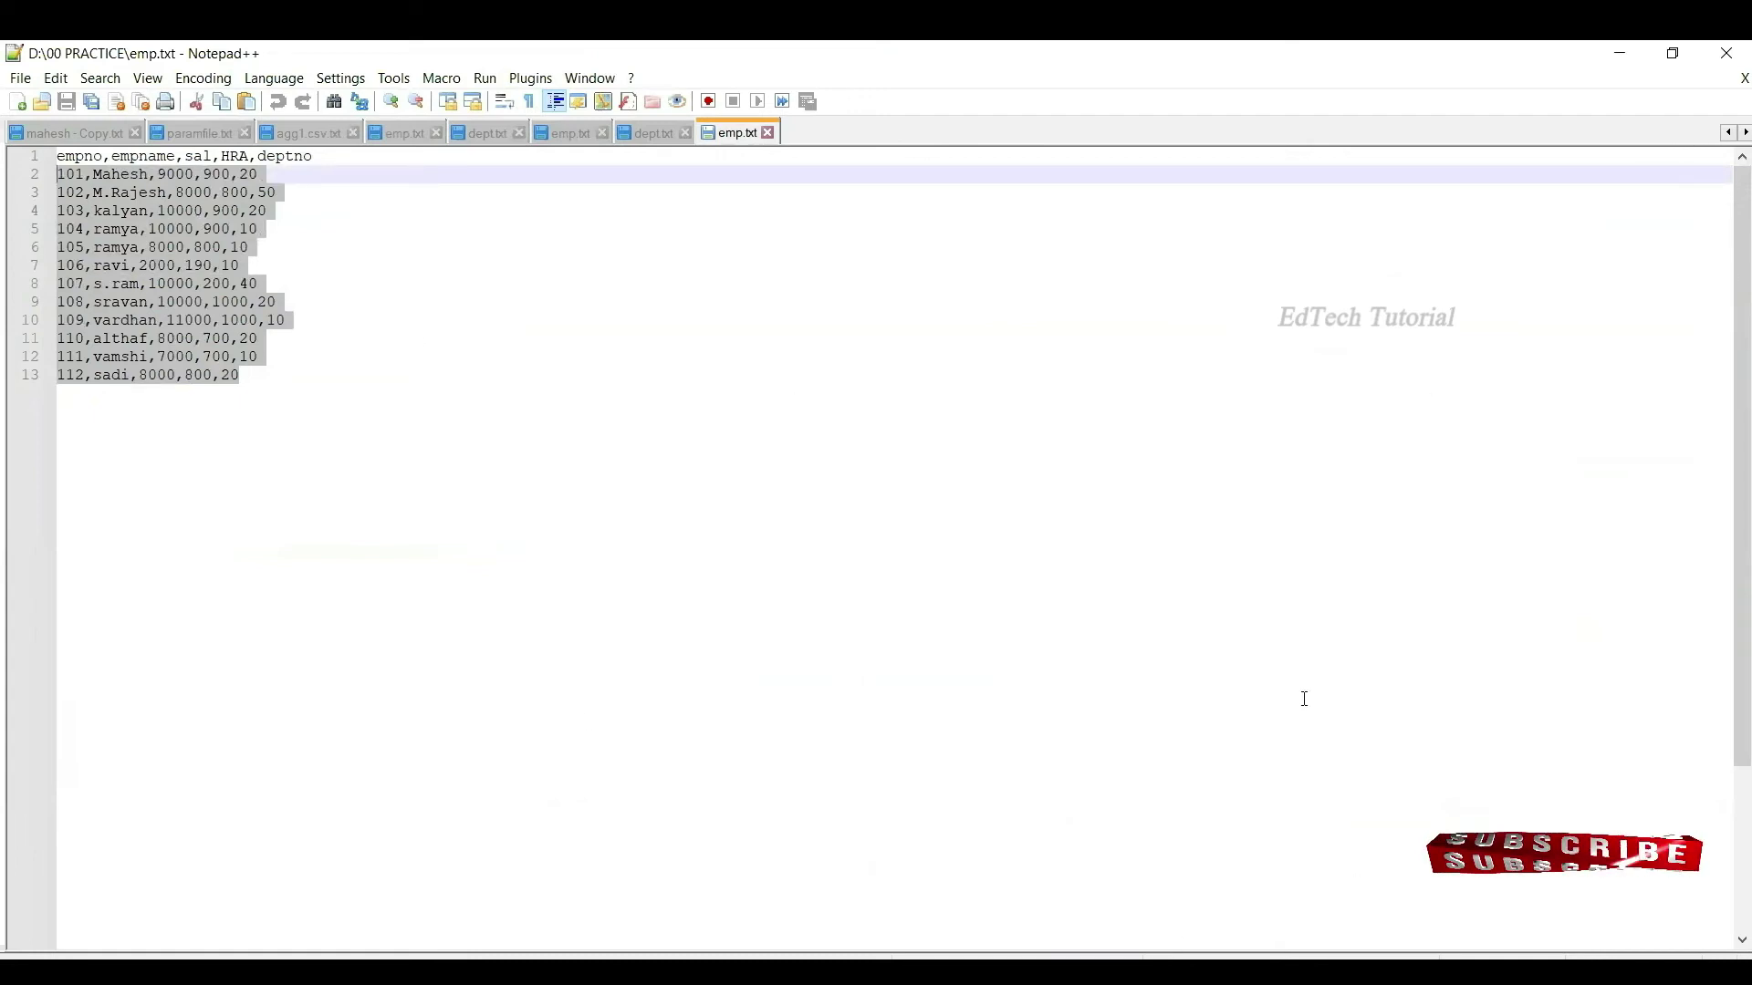
key("alt+Tab")
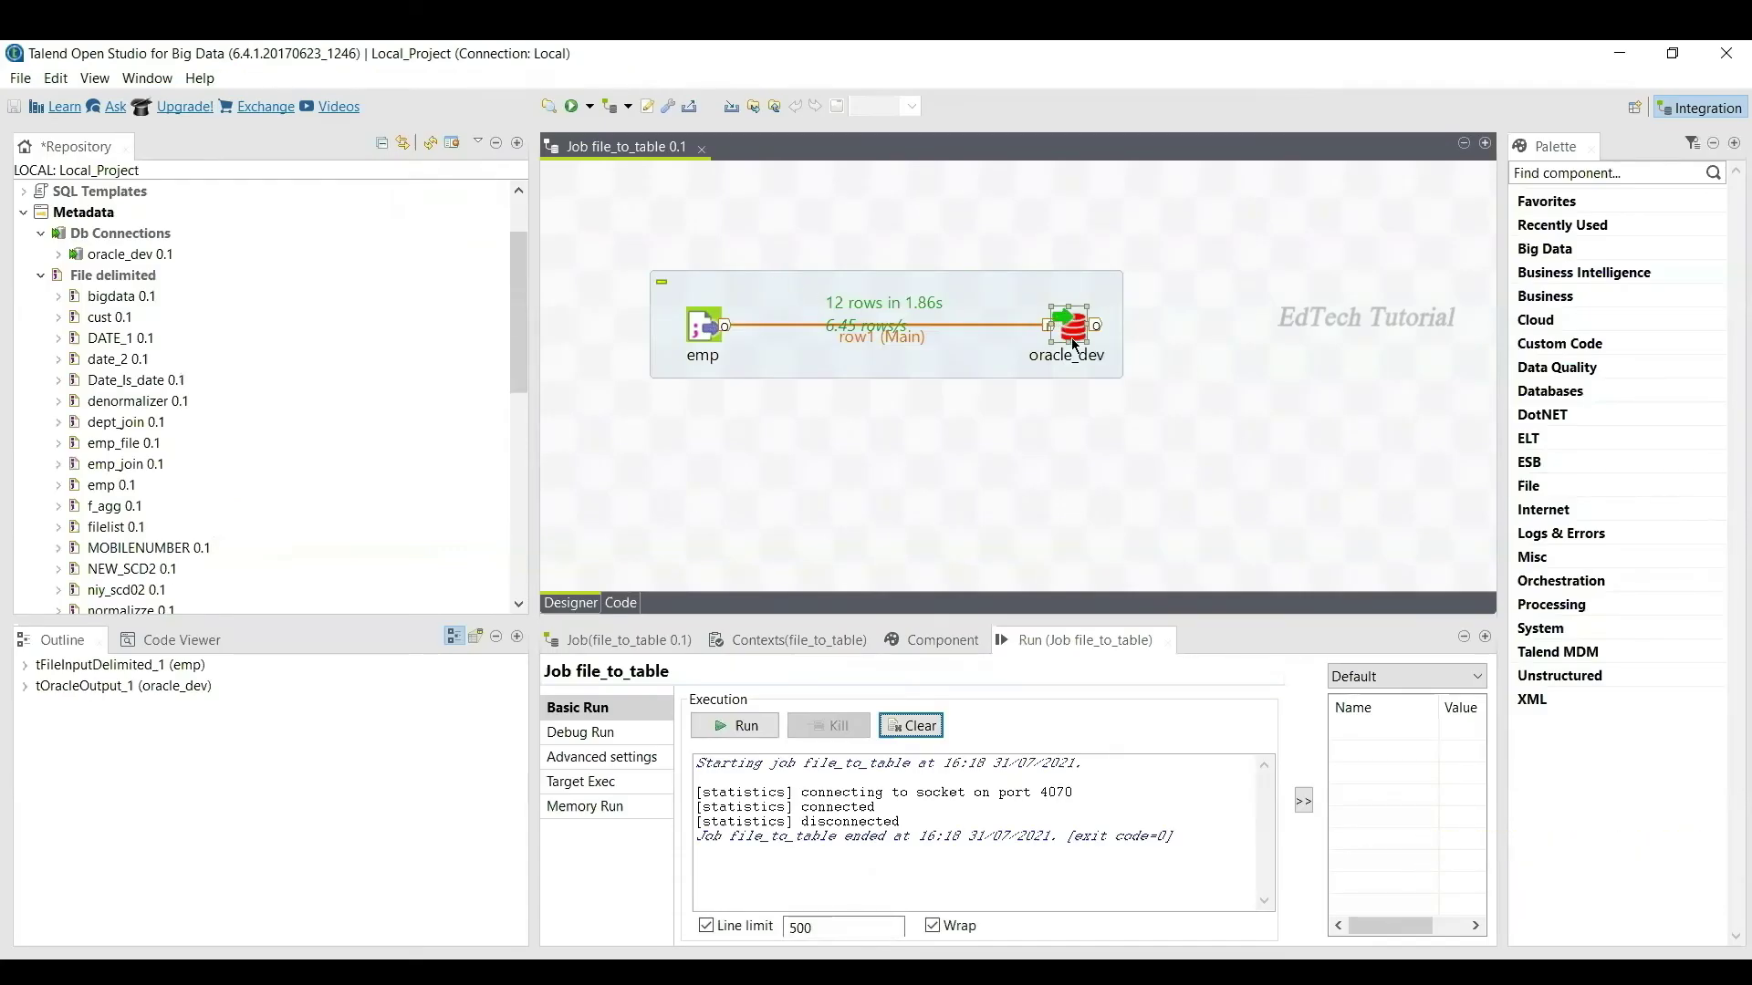
Step: Deselect the oracle_dev component on the file_to_table job canvas
left_click(1132, 456)
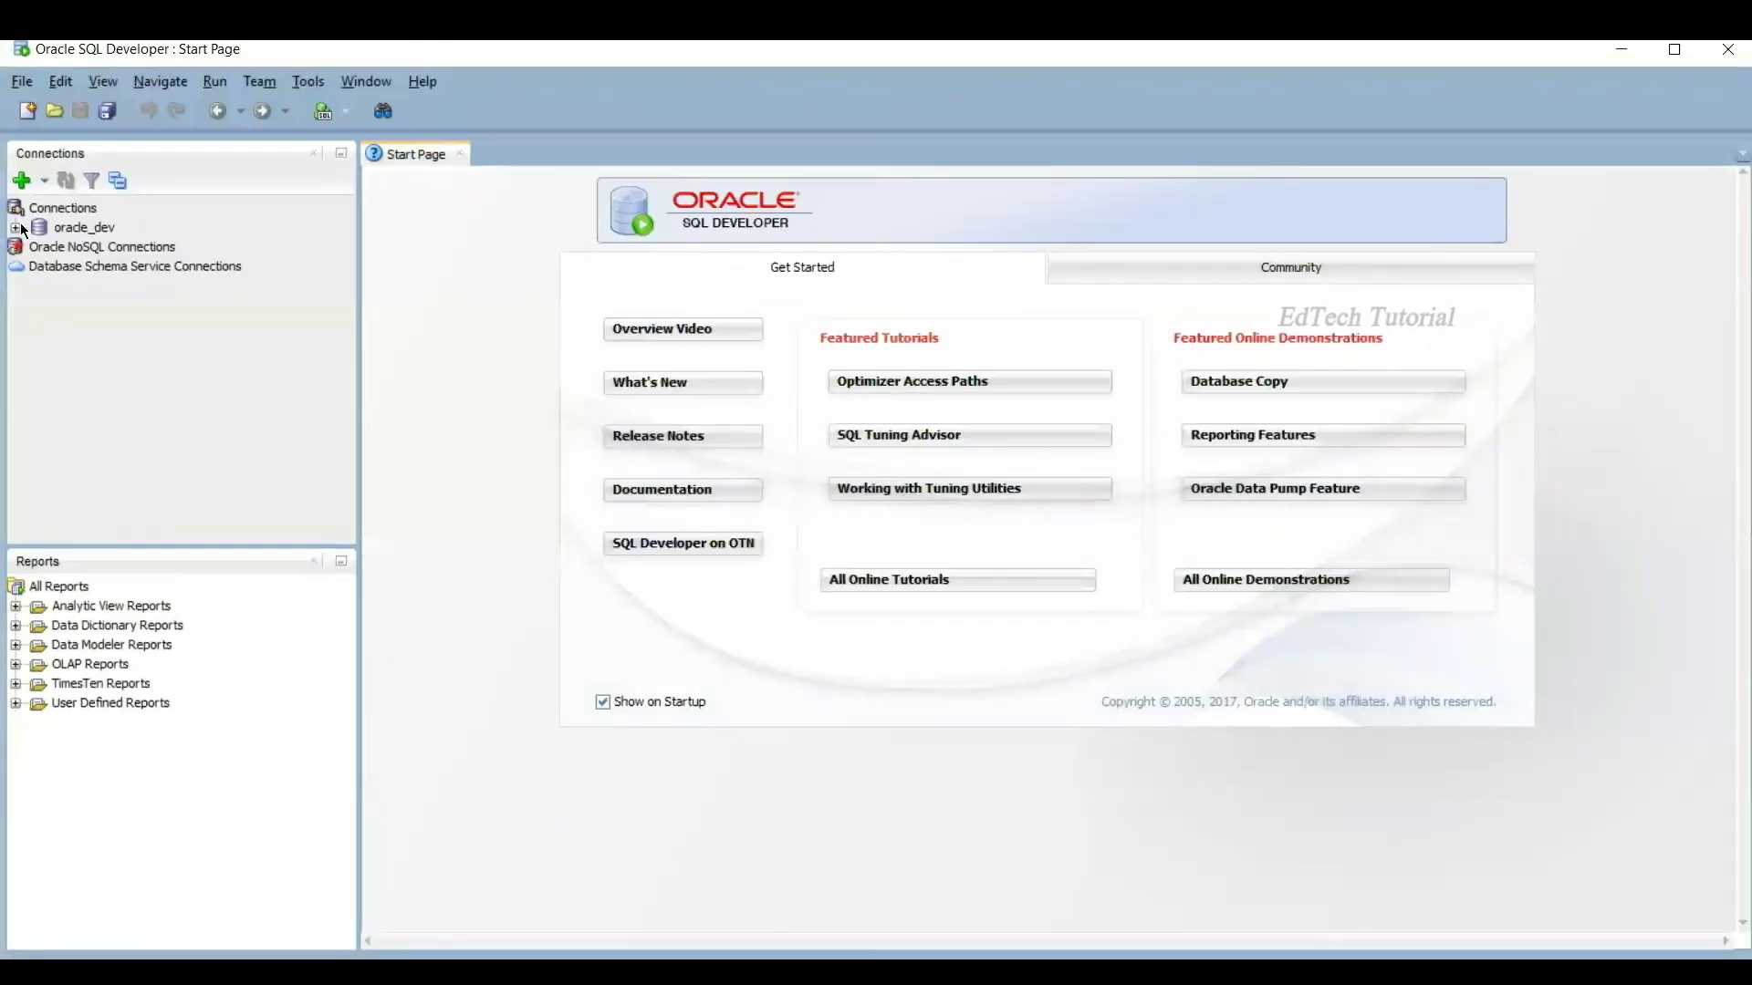
Step: Connect to oracle_dev in SQL Developer, entering the connection password
left_click(16, 228)
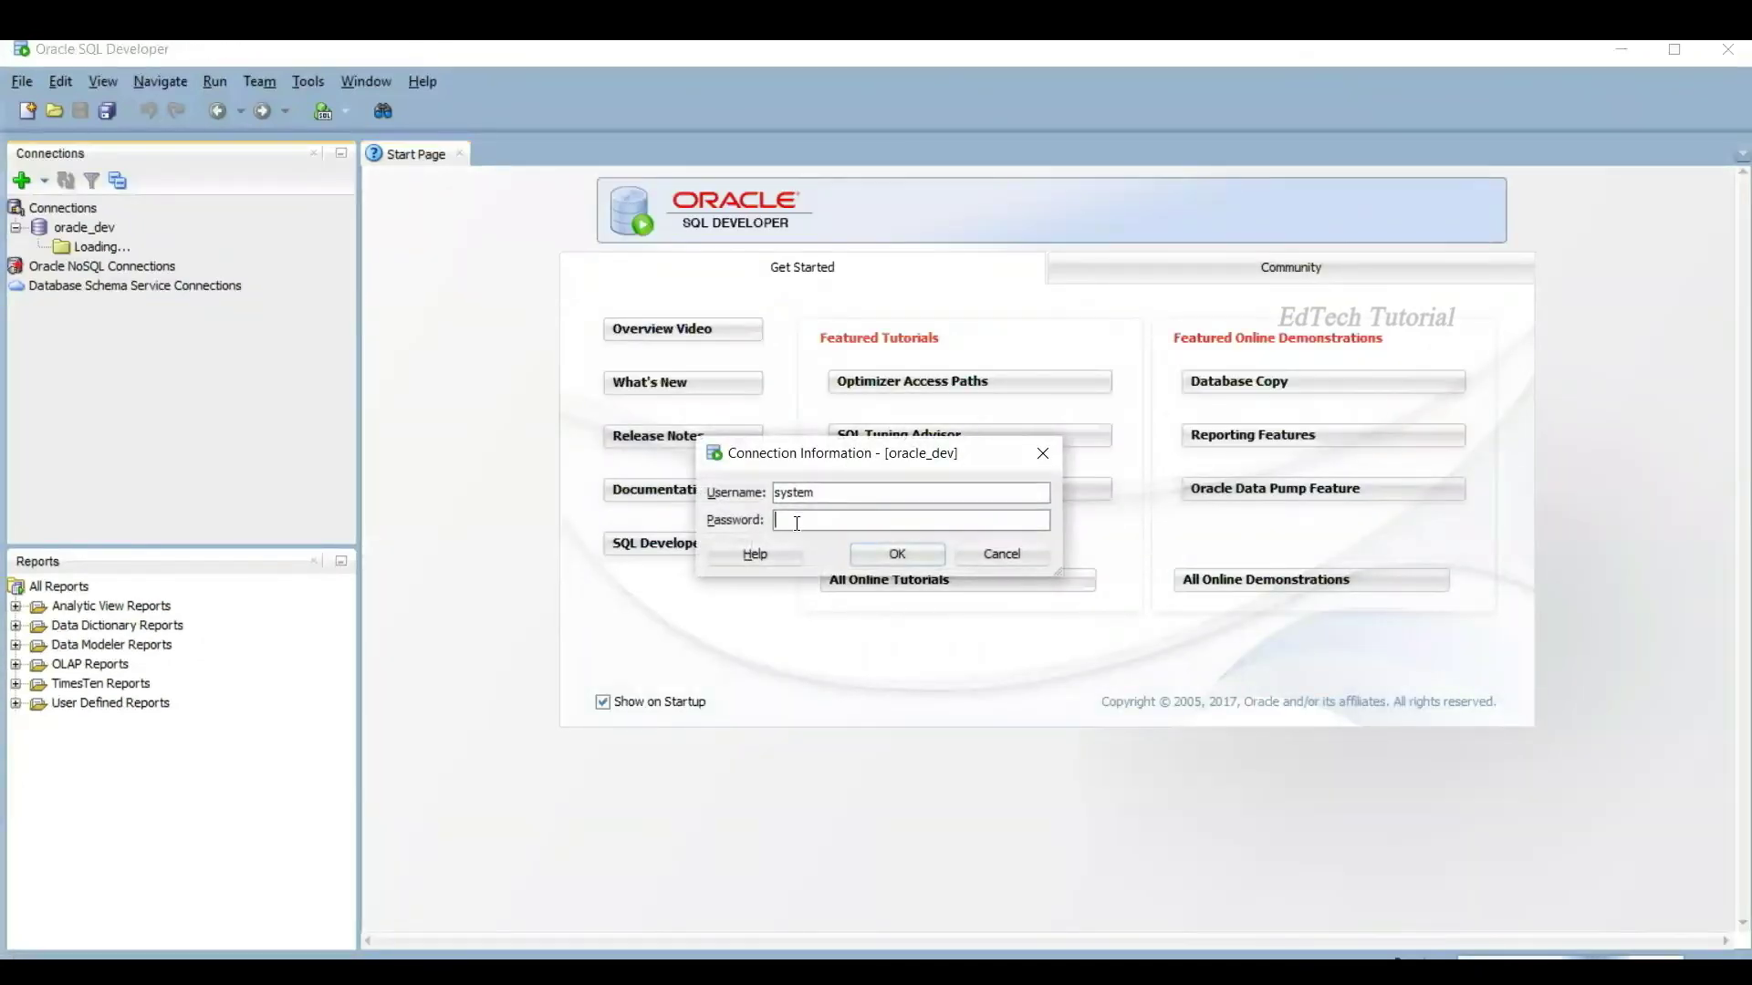
type("admin")
left_click(887, 552)
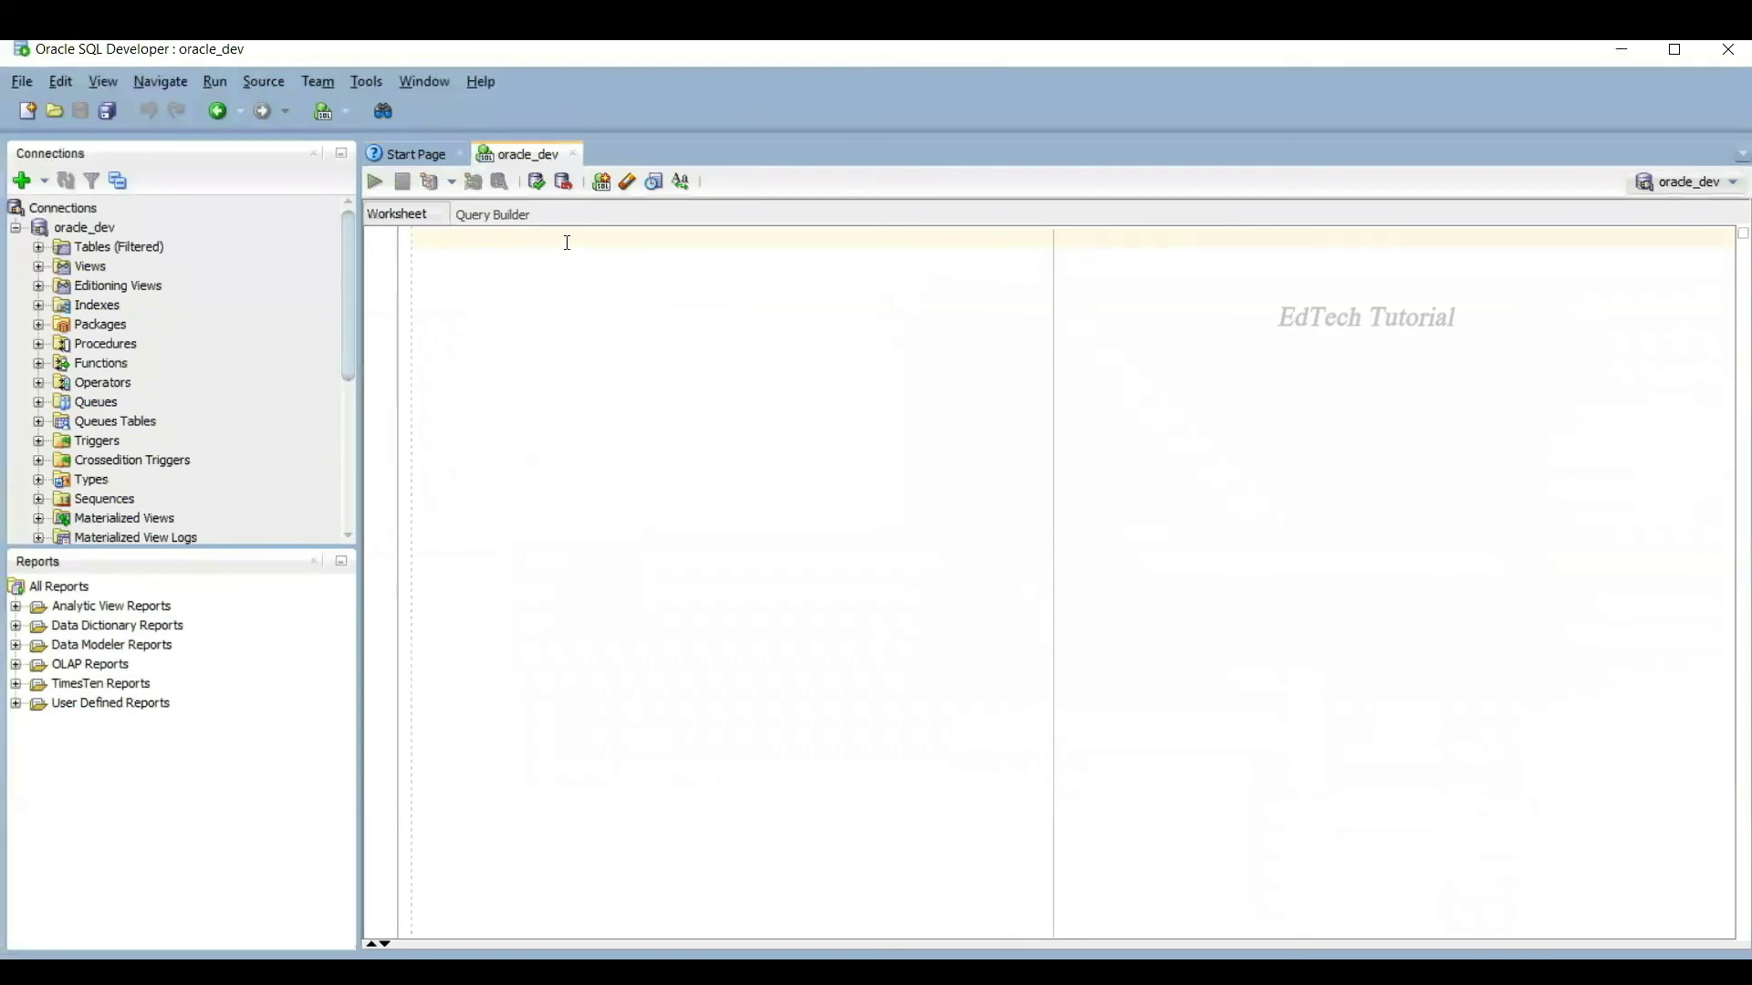
Step: Run select * from EMP_31 in the worksheet, returning employees 101 to 112
type("select")
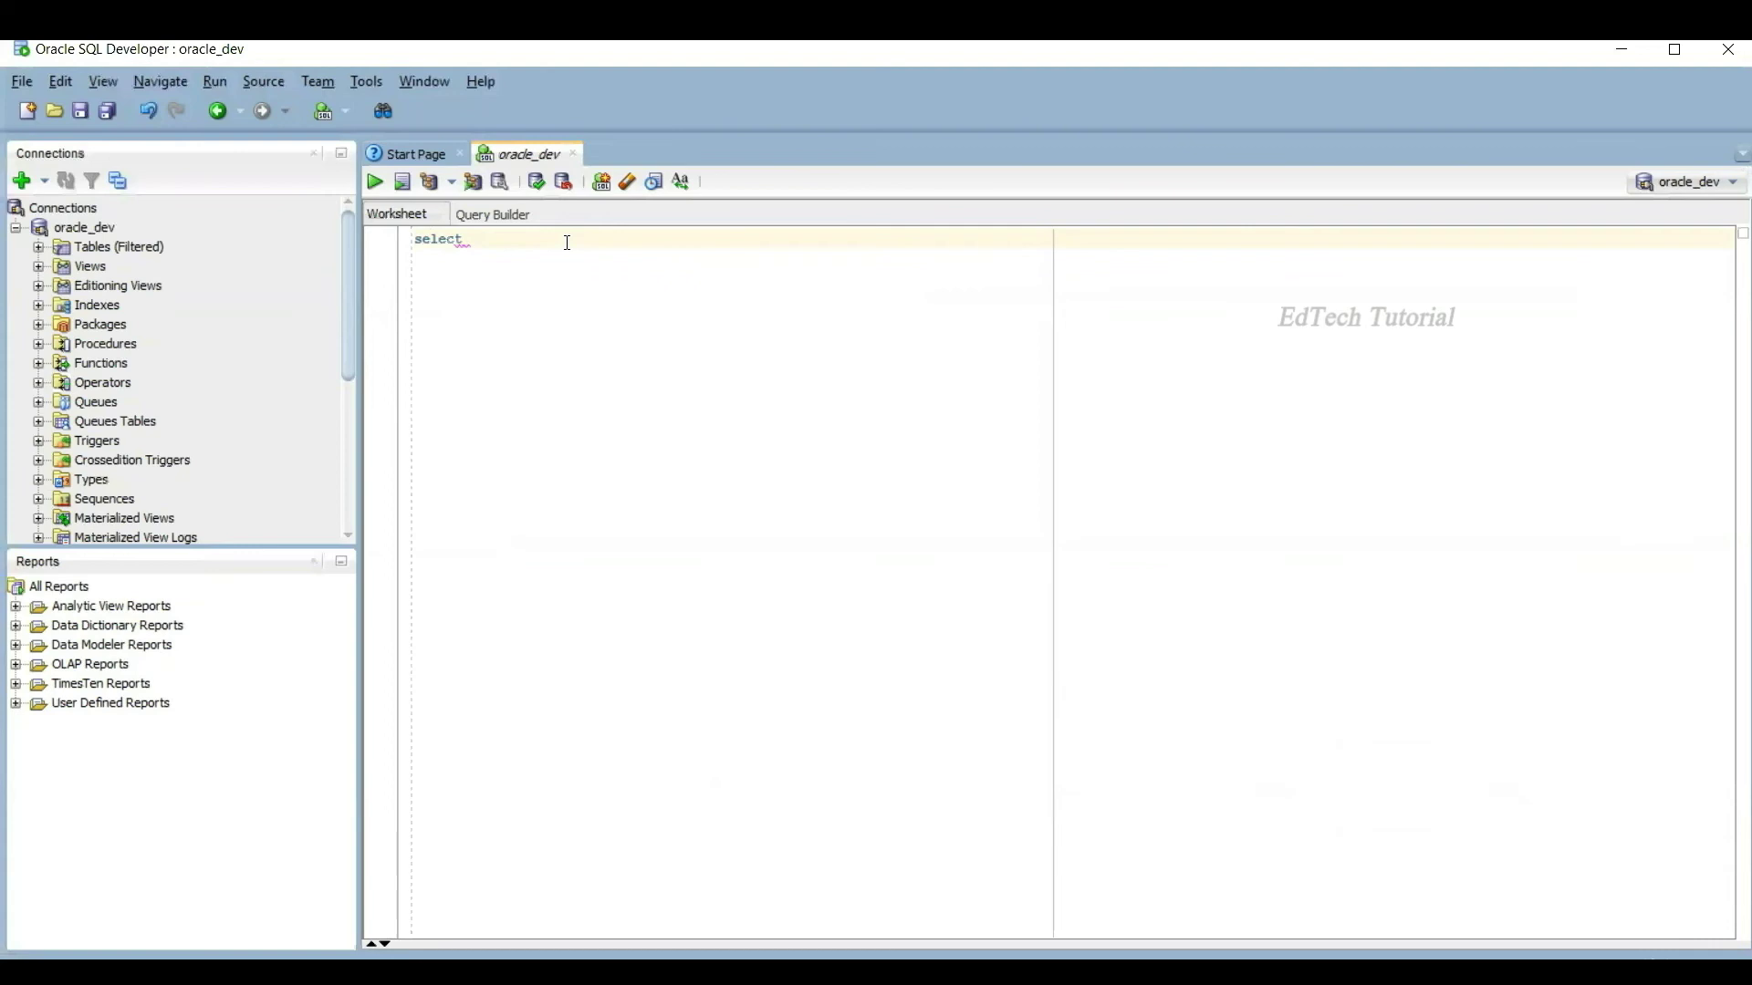
type(" * from EMP_31")
left_click_drag(599, 240, 484, 231)
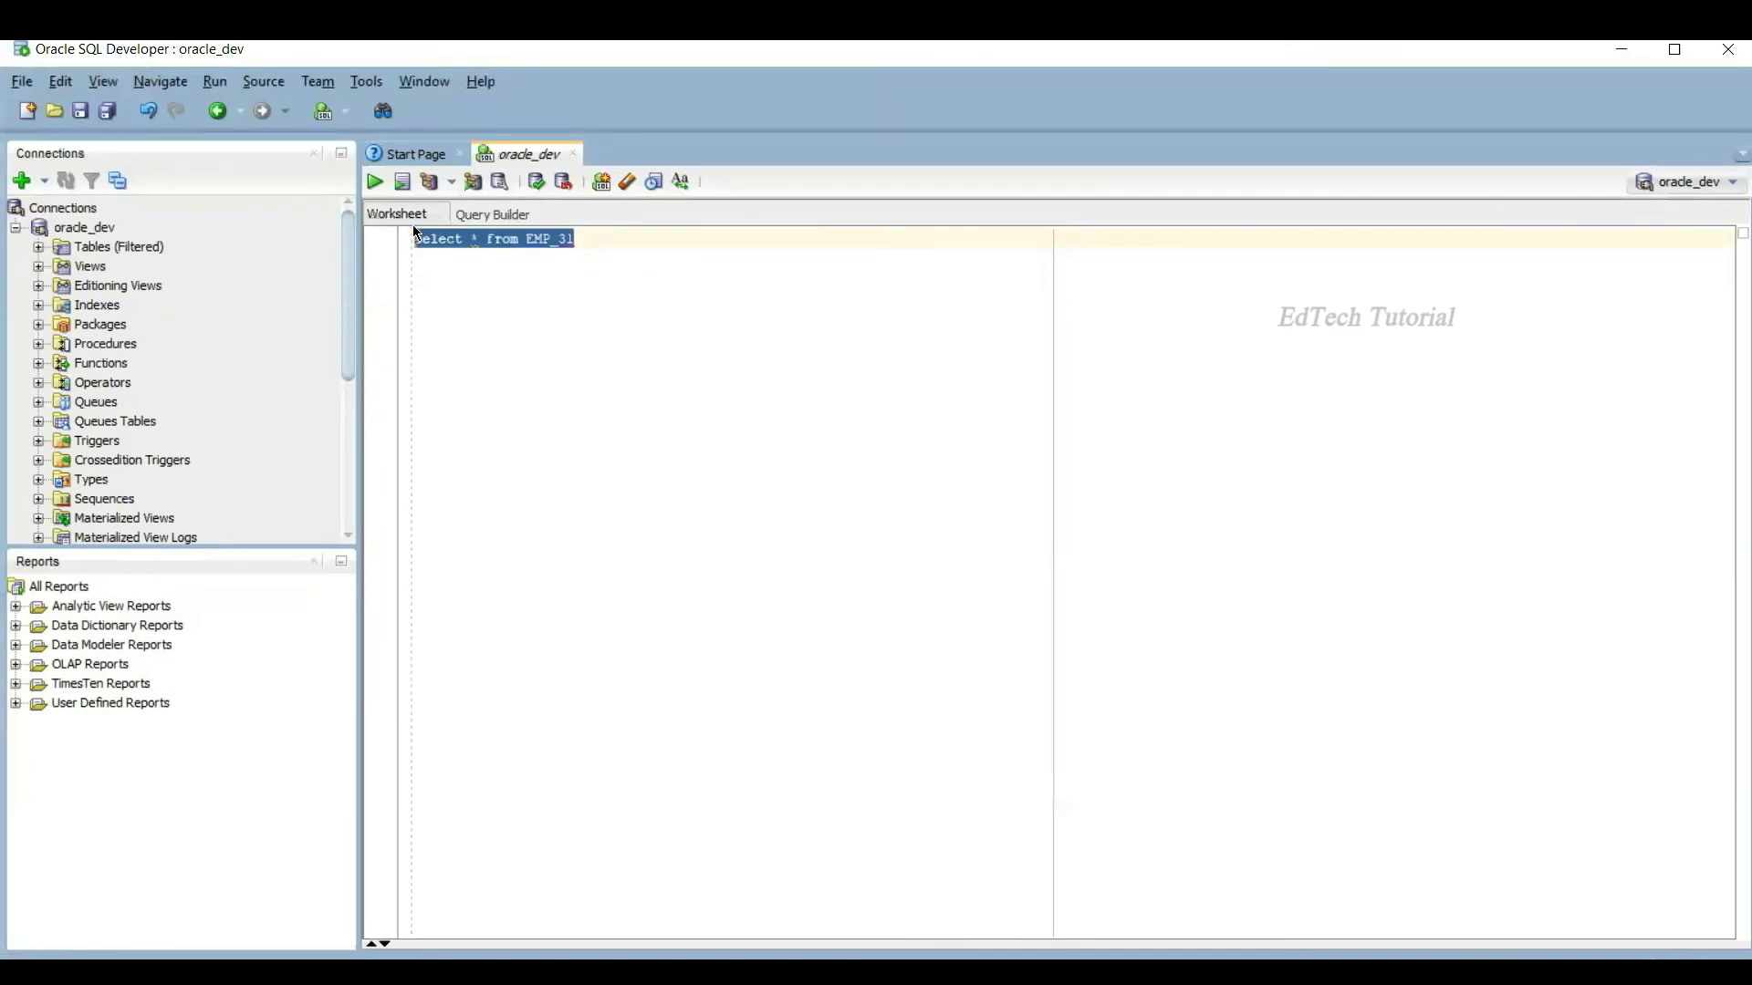
left_click(378, 185)
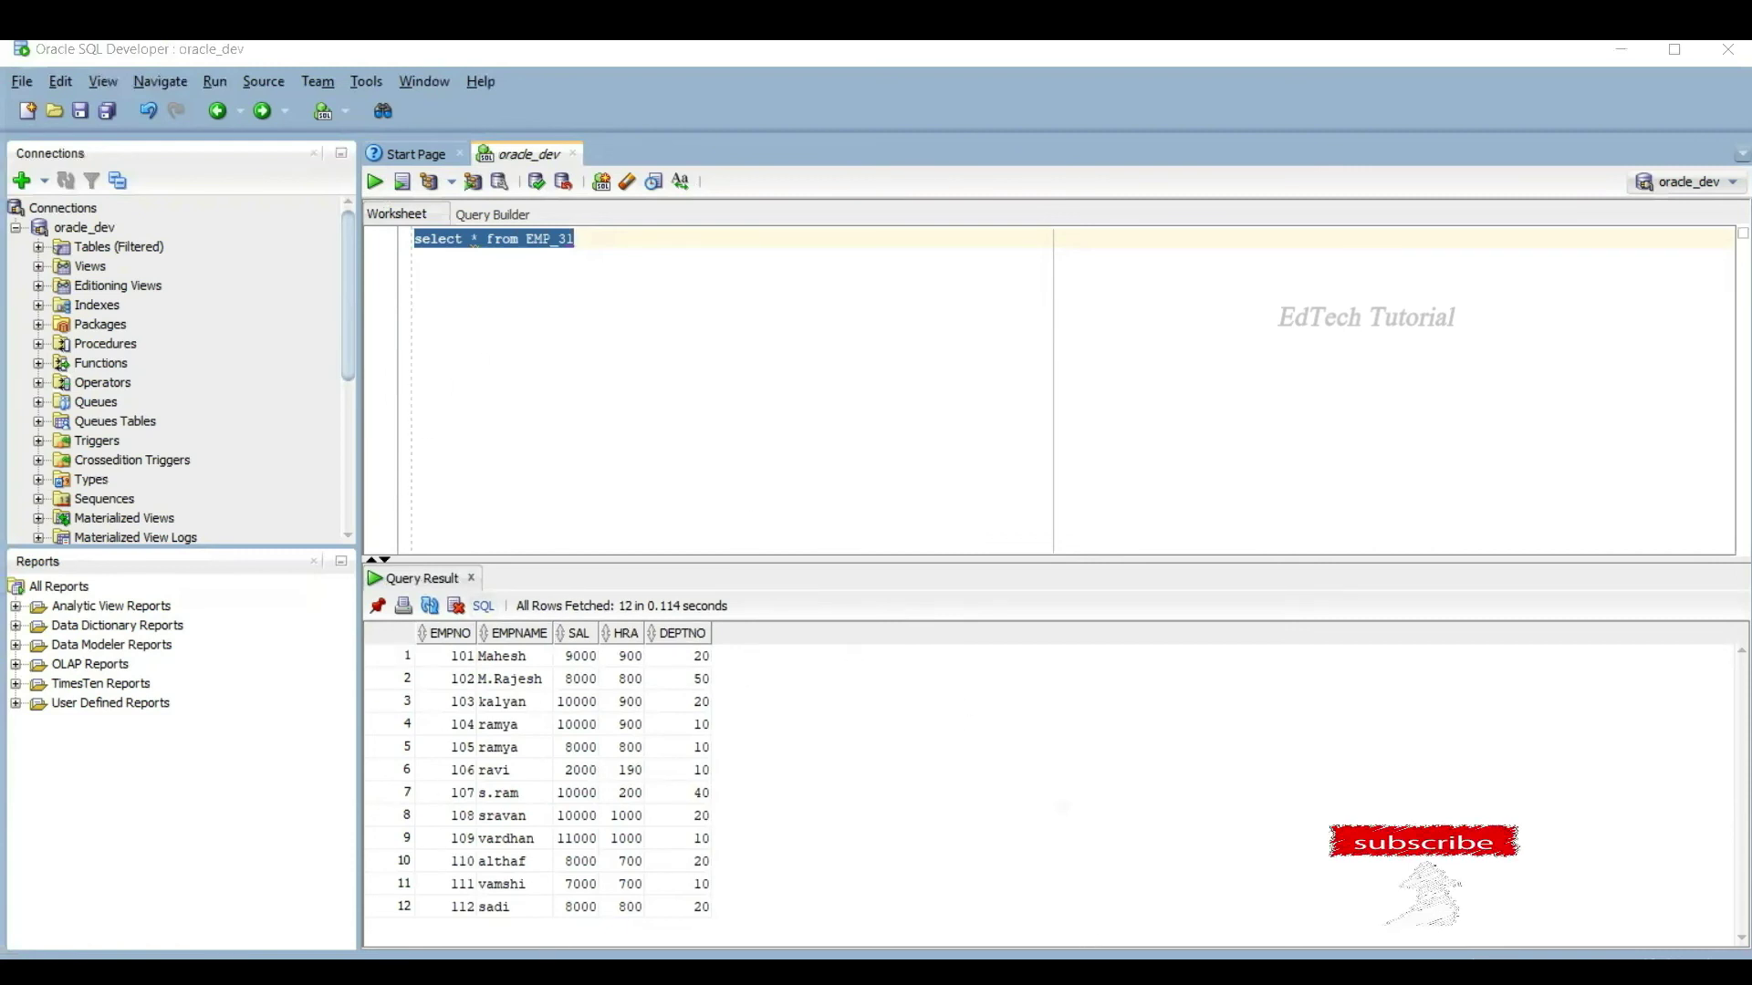
Step: Compare the EMP_31 query results with emp.txt, then return to the file_to_table job
key("alt+Tab")
left_click(352, 357)
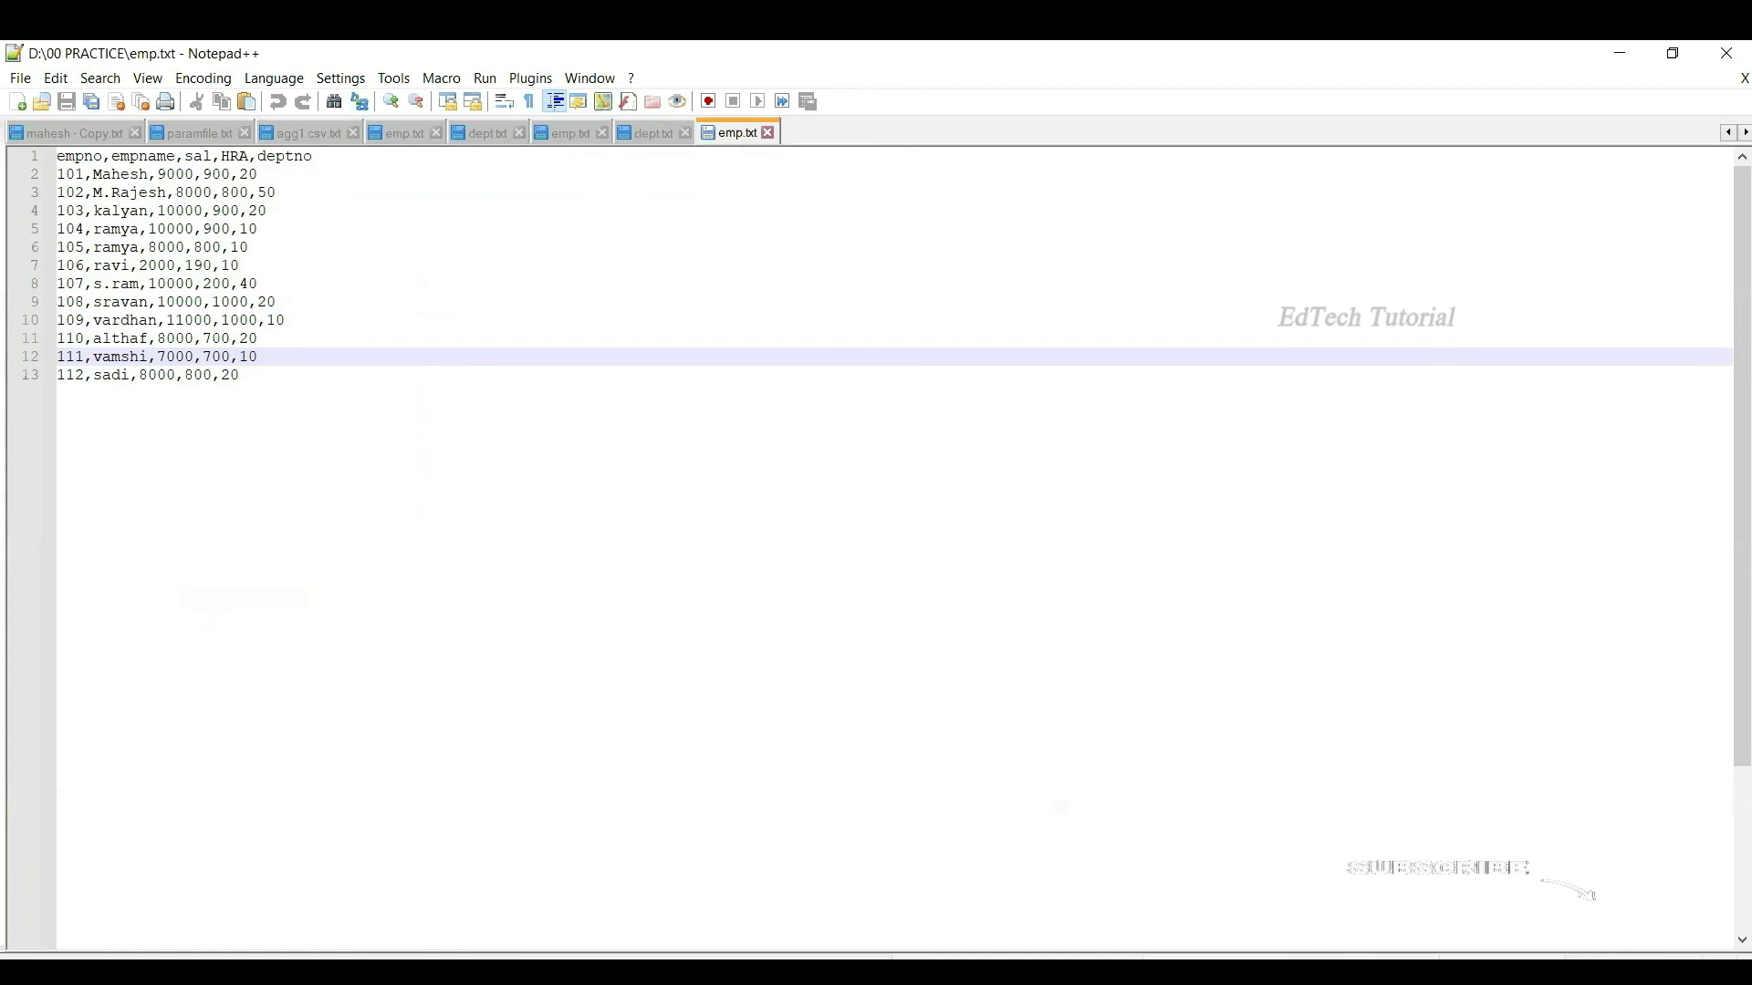
key("alt+Tab")
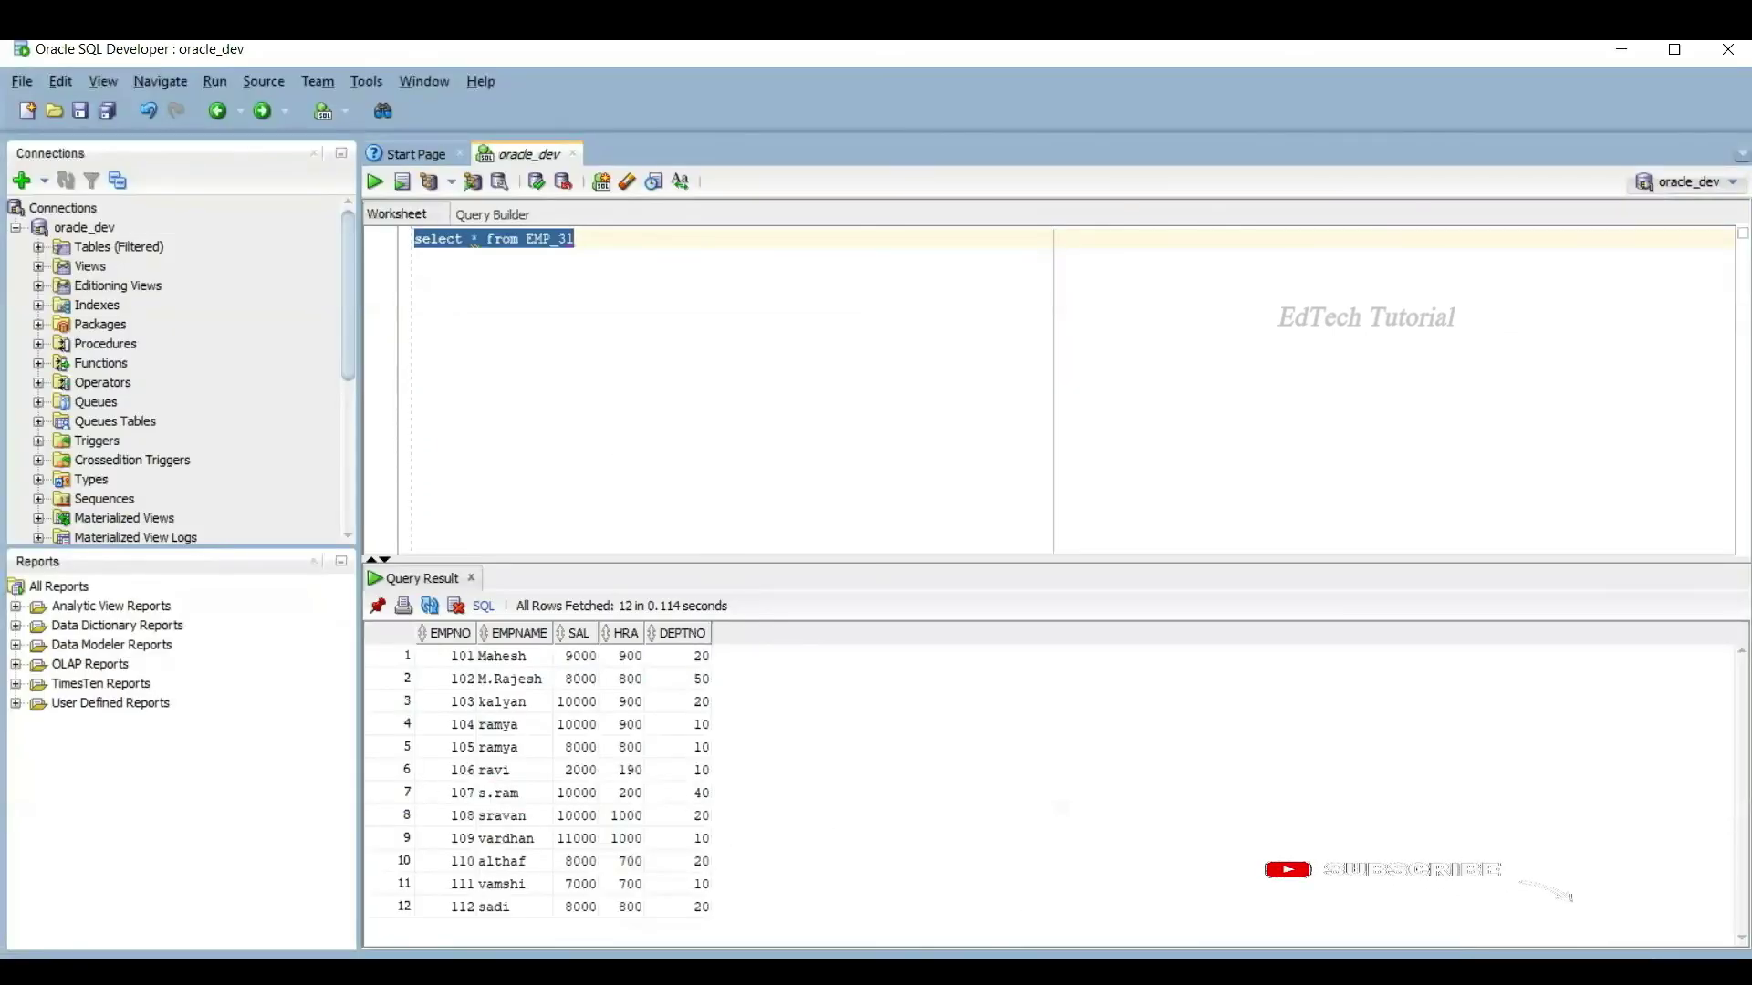
key("alt+Tab")
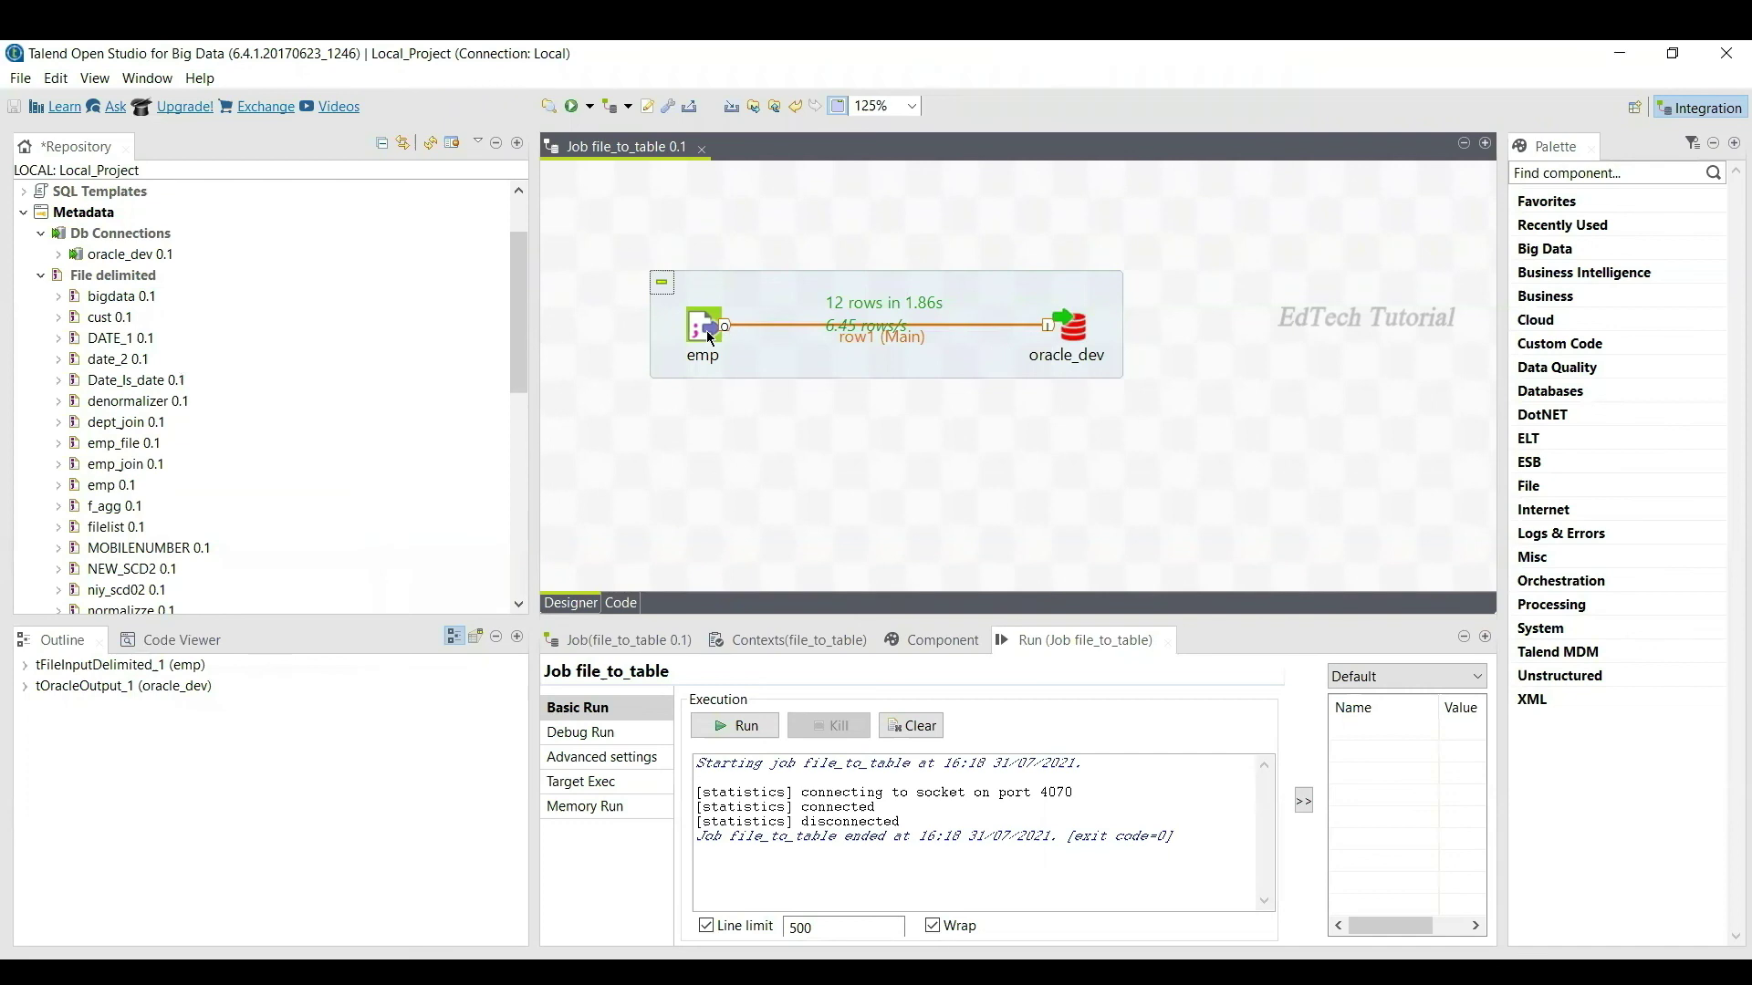
Step: Clear the console, rerun file_to_table (12 rows in 1.8s), and re-query EMP_31 for 12 rows
left_click(898, 730)
left_click(743, 728)
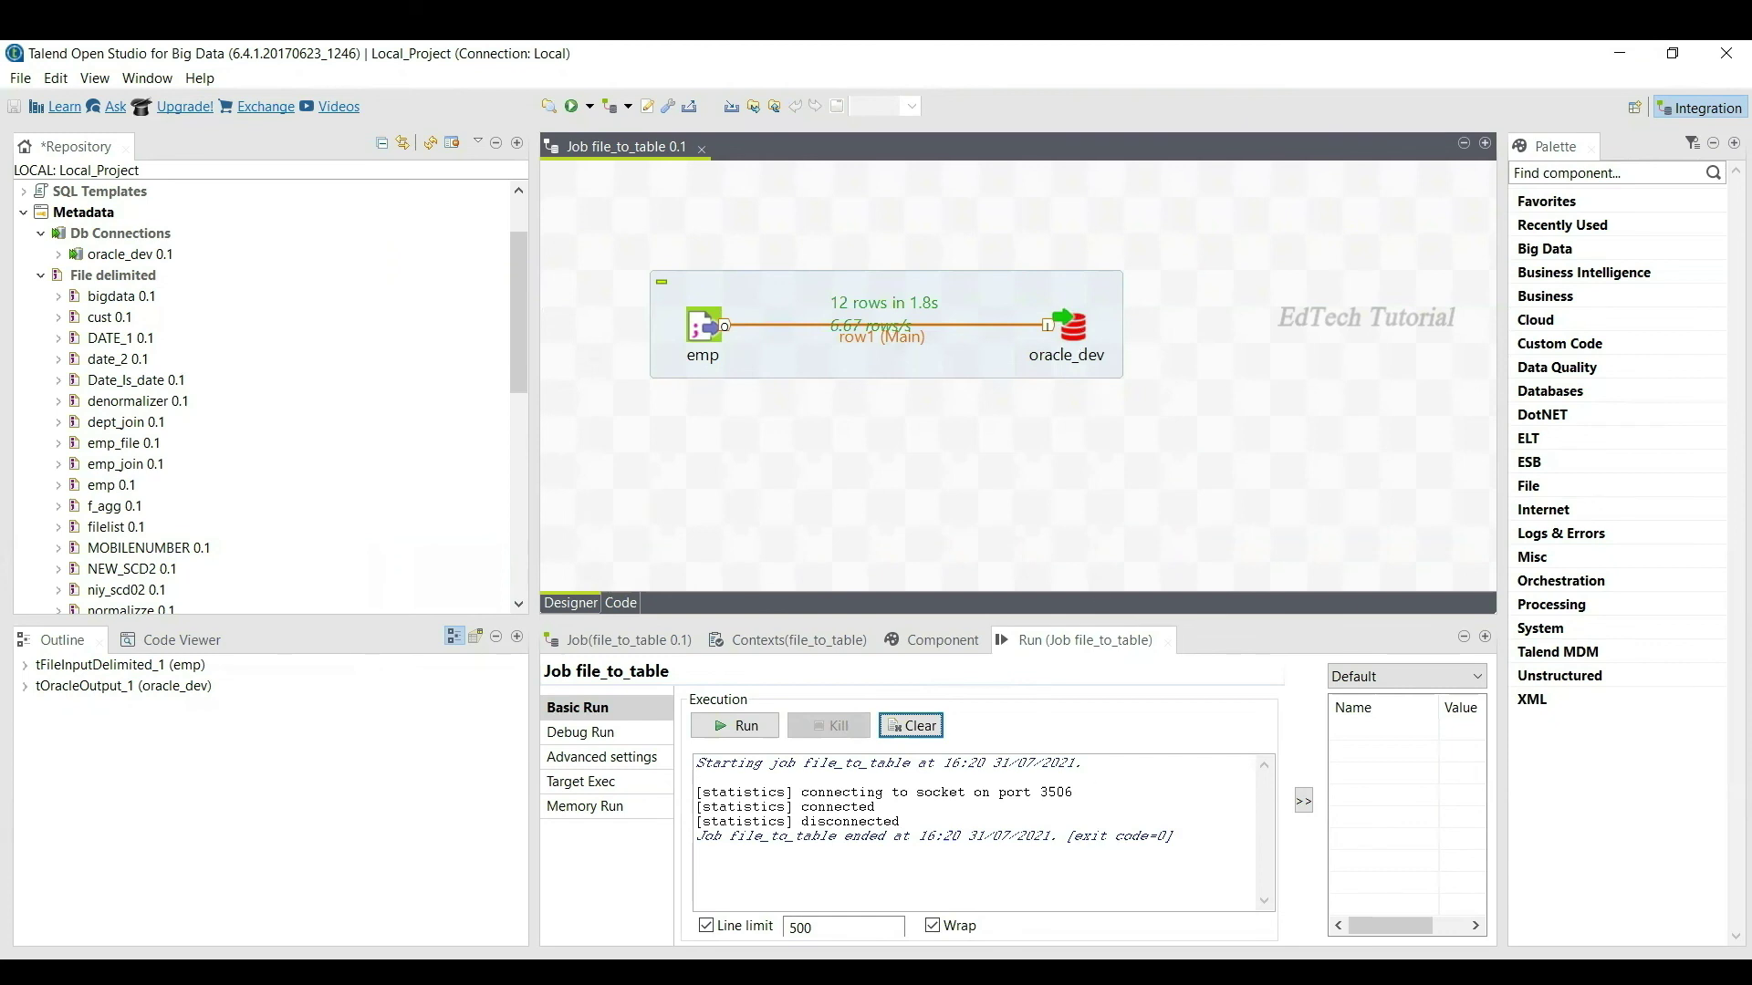
key("alt+Tab")
left_click_drag(591, 242, 409, 243)
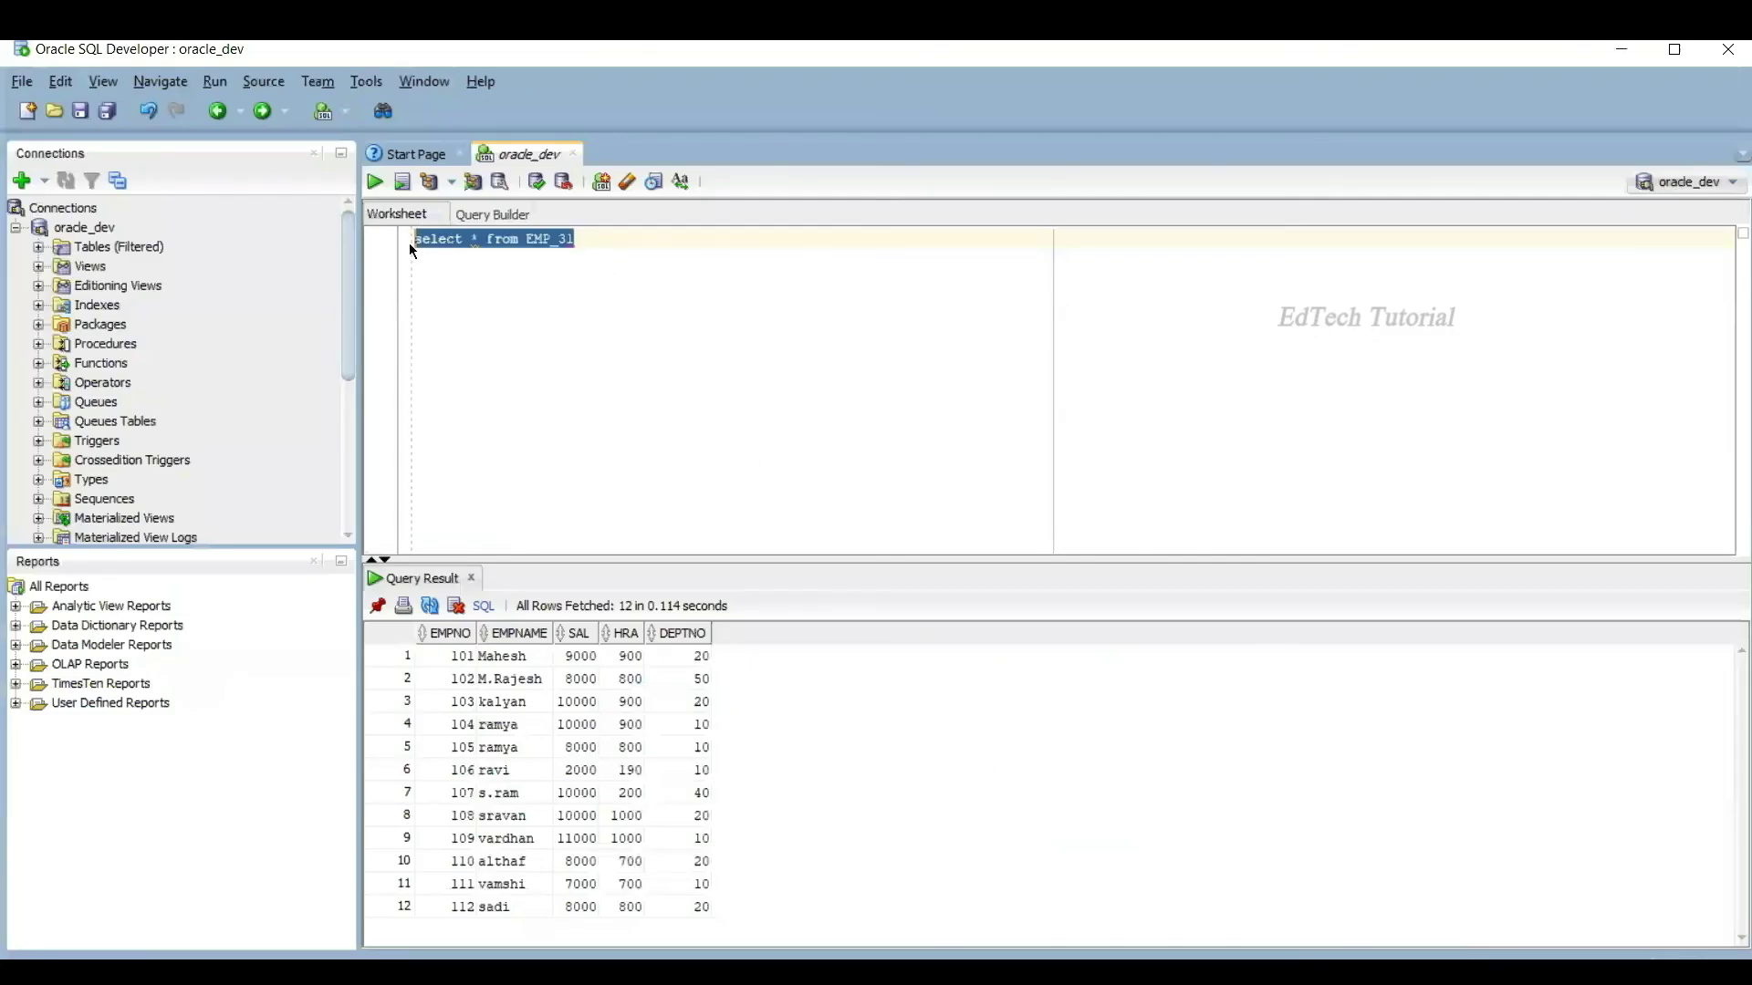
left_click(374, 181)
key("alt+Tab")
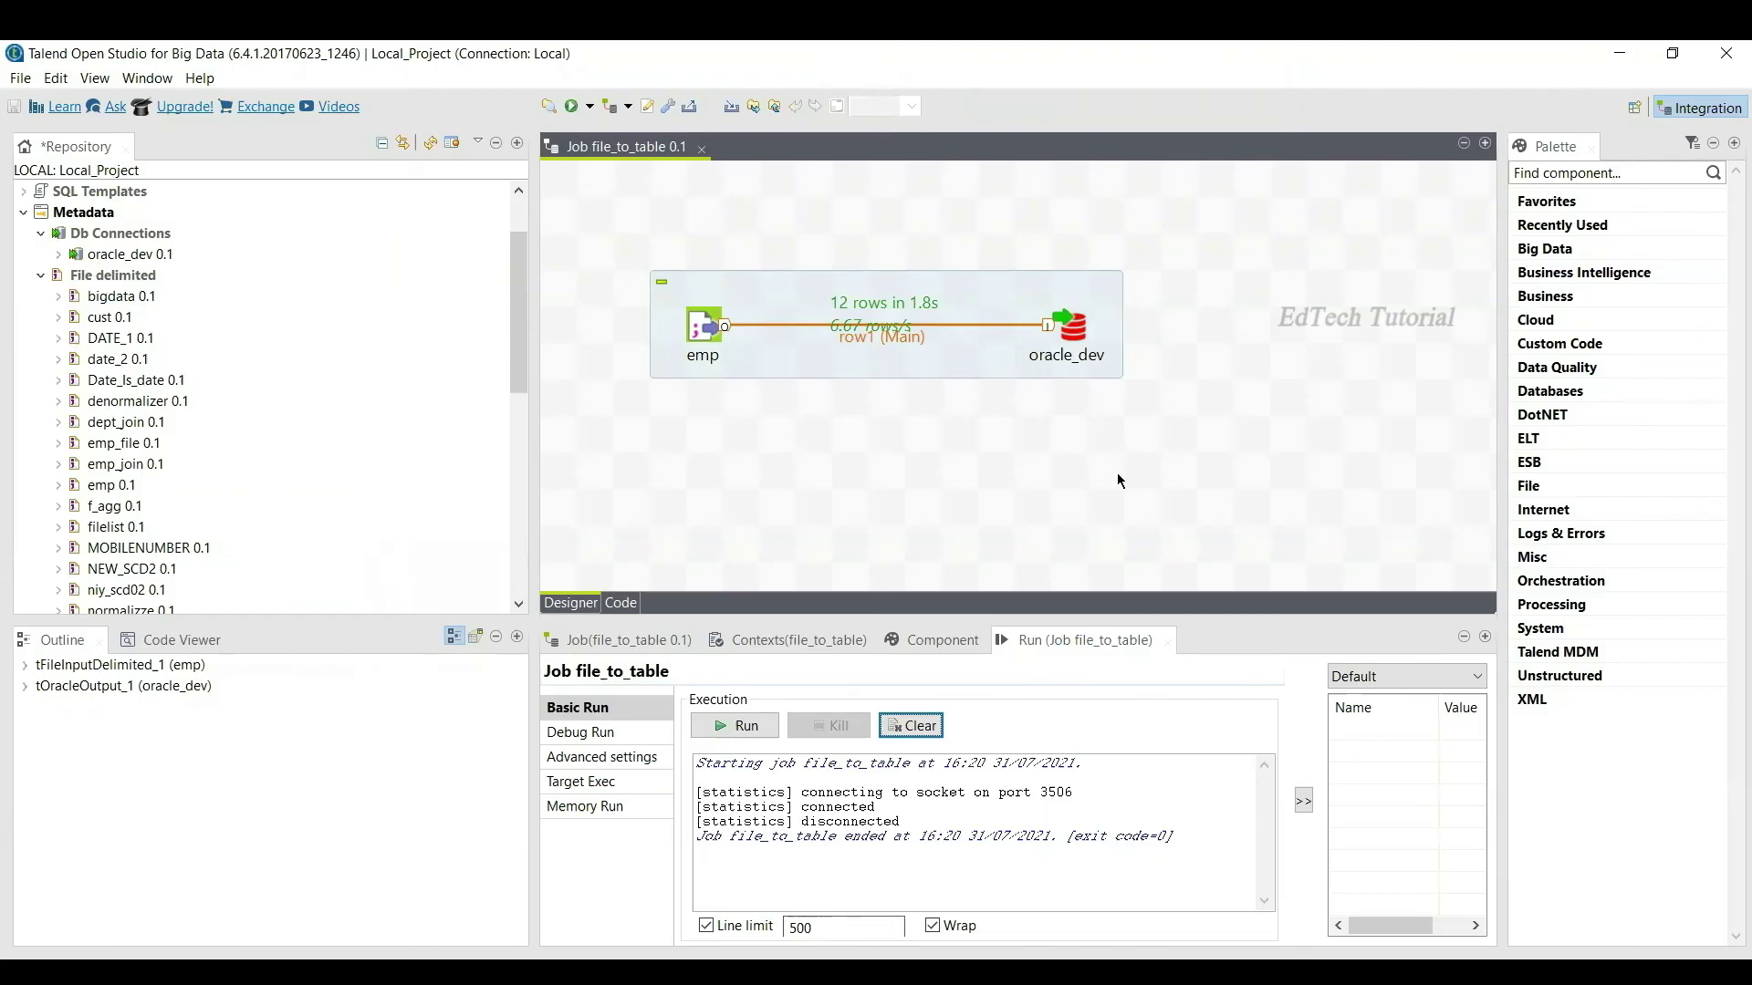